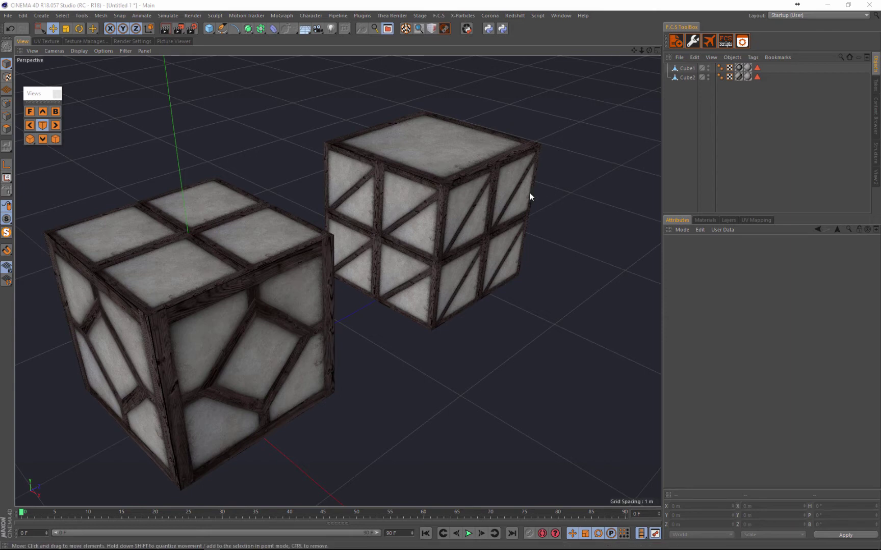
Add a cube primitive and move it in front of the two textured cubes, to about X 1.96 m and Y 0.82 m
{"action": "scroll", "coordinate": [440, 222], "scroll_direction": "down", "scroll_amount": 8}
{"action": "scroll", "coordinate": [339, 277], "scroll_direction": "up", "scroll_amount": 3}
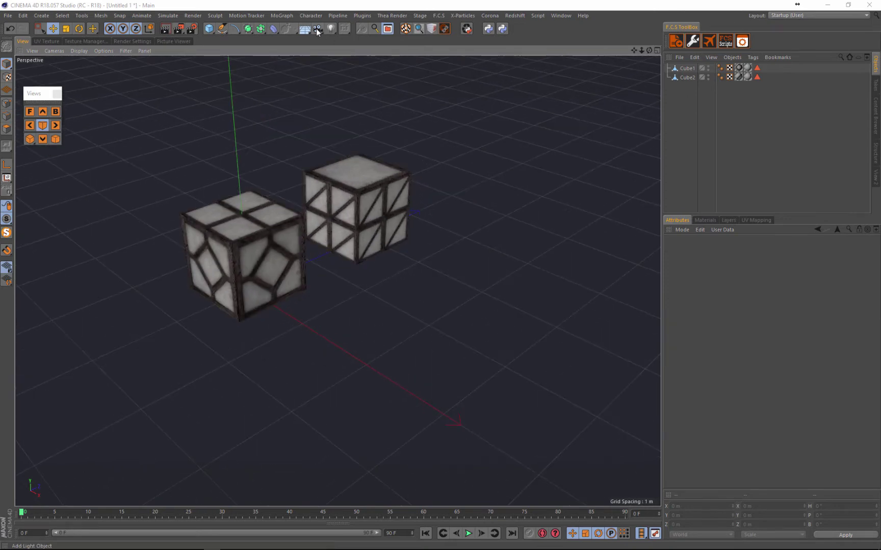
{"action": "left_click", "coordinate": [209, 29]}
{"action": "right_click_drag", "start_coordinate": [321, 224], "coordinate": [315, 331], "text": "alt"}
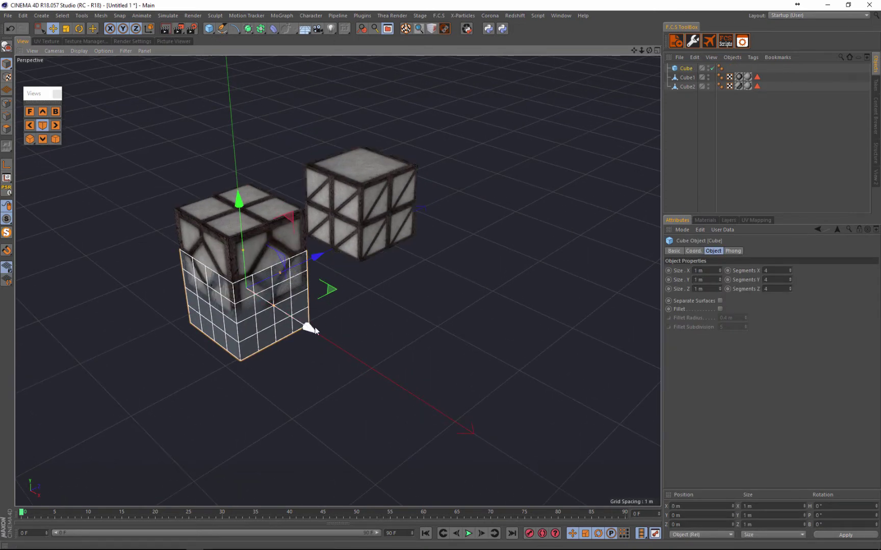
{"action": "left_click_drag", "start_coordinate": [315, 330], "coordinate": [443, 412]}
{"action": "left_click_drag", "start_coordinate": [369, 290], "coordinate": [374, 208]}
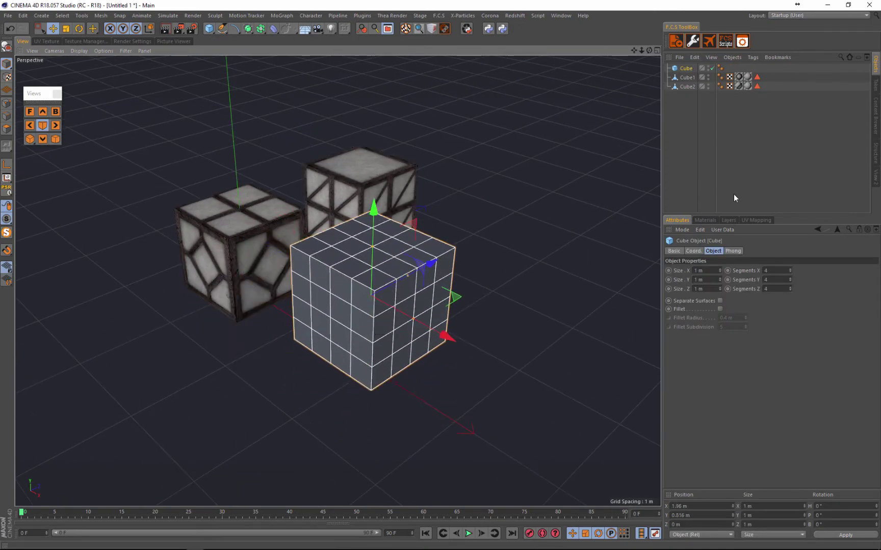
Apply the Mat.2 material to the new cube
{"action": "left_click", "coordinate": [705, 221]}
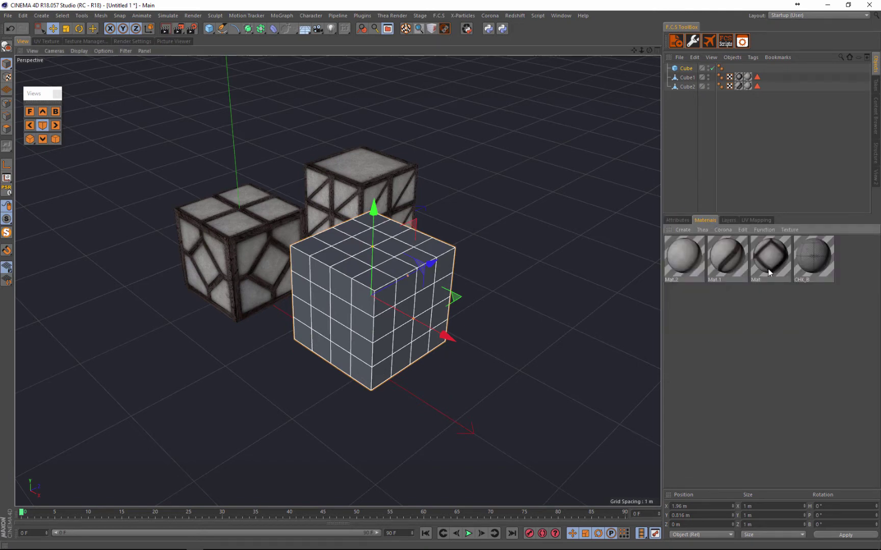
{"action": "left_click_drag", "start_coordinate": [370, 280], "coordinate": [671, 379]}
{"action": "left_click_drag", "start_coordinate": [712, 287], "coordinate": [388, 276]}
{"action": "scroll", "coordinate": [387, 275], "scroll_direction": "up", "scroll_amount": 5}
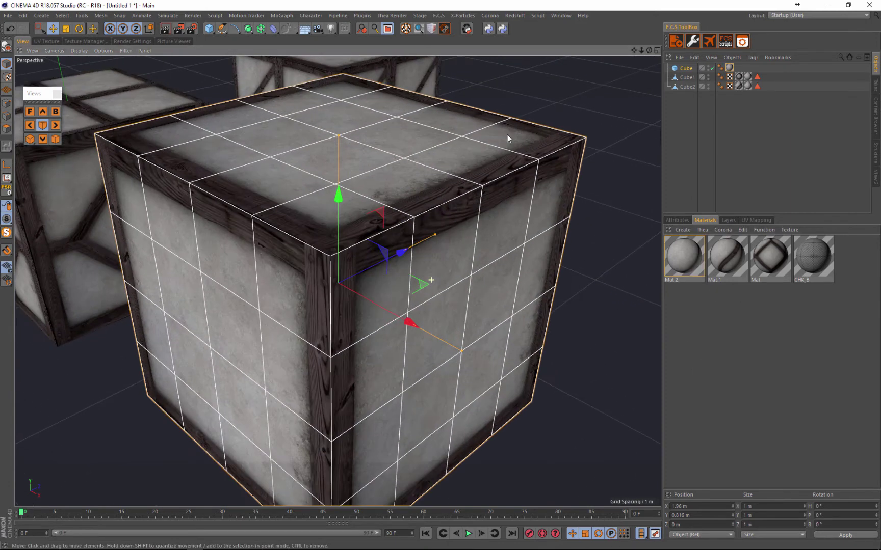
Compare the new cube with the two textured cubes and delete the new cube
{"action": "scroll", "coordinate": [243, 240], "scroll_direction": "down", "scroll_amount": 5}
{"action": "scroll", "coordinate": [250, 293], "scroll_direction": "down", "scroll_amount": 4}
{"action": "scroll", "coordinate": [204, 230], "scroll_direction": "up", "scroll_amount": 4}
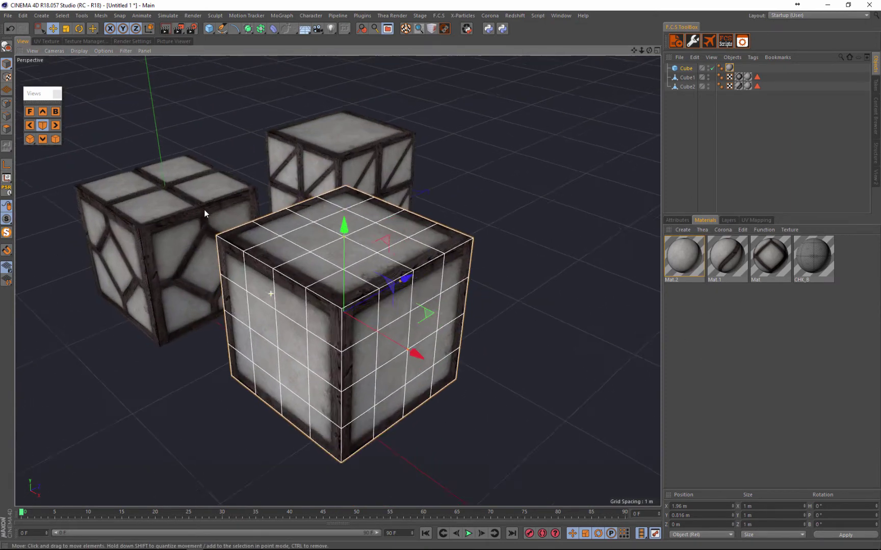
{"action": "scroll", "coordinate": [204, 212], "scroll_direction": "up", "scroll_amount": 1}
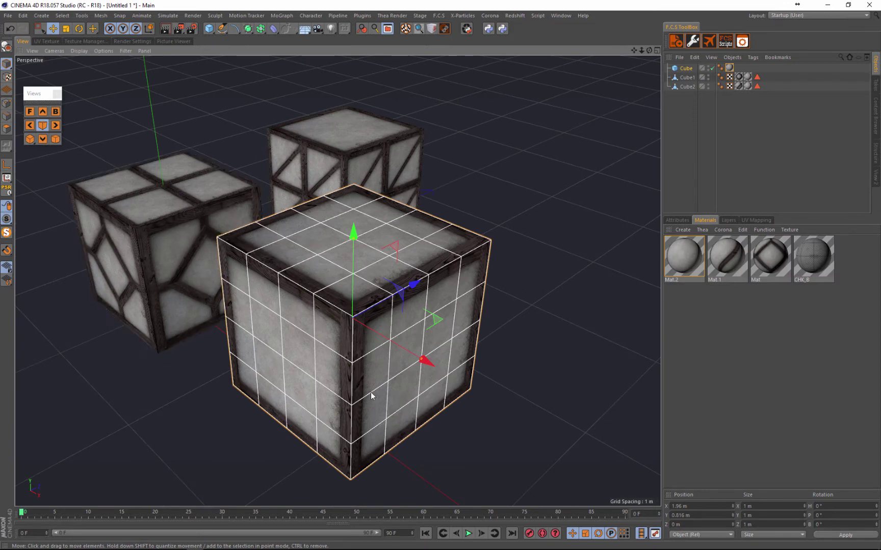
{"action": "key", "text": "Delete"}
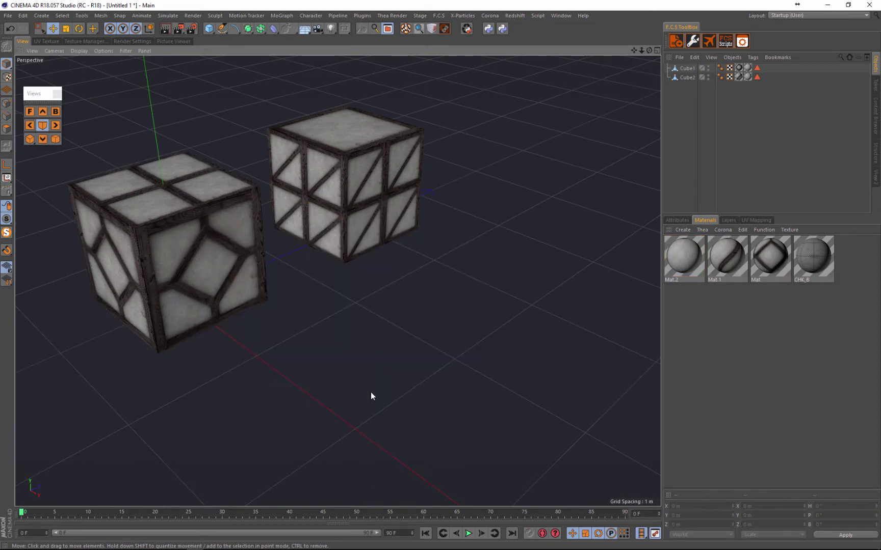
Examine how the timber-frame textures tile across the sides and top faces of both cubes
{"action": "scroll", "coordinate": [389, 370], "scroll_direction": "down", "scroll_amount": 2}
{"action": "scroll", "coordinate": [397, 355], "scroll_direction": "down", "scroll_amount": 2}
{"action": "scroll", "coordinate": [309, 275], "scroll_direction": "up", "scroll_amount": 4}
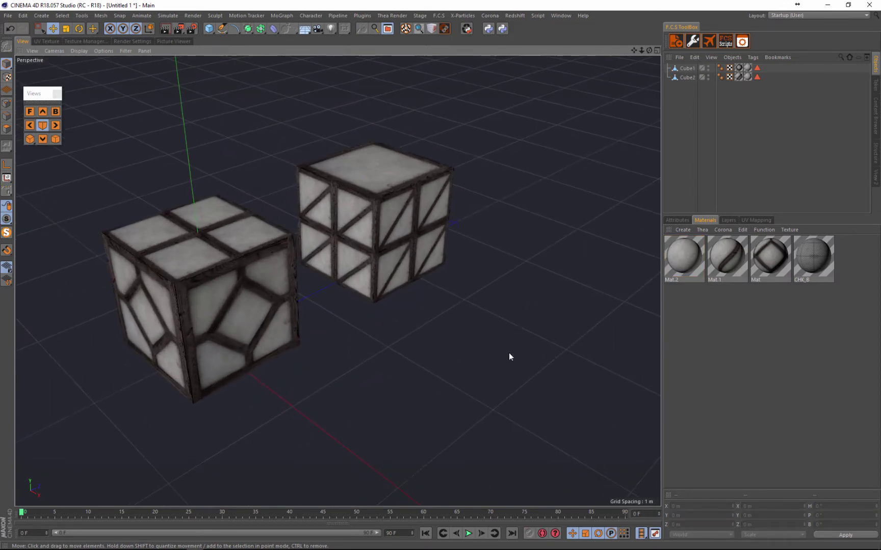
{"action": "scroll", "coordinate": [517, 350], "scroll_direction": "down", "scroll_amount": 3}
{"action": "scroll", "coordinate": [413, 270], "scroll_direction": "up", "scroll_amount": 4}
{"action": "scroll", "coordinate": [338, 202], "scroll_direction": "up", "scroll_amount": 2}
{"action": "scroll", "coordinate": [331, 213], "scroll_direction": "down", "scroll_amount": 4}
{"action": "scroll", "coordinate": [357, 224], "scroll_direction": "up", "scroll_amount": 4}
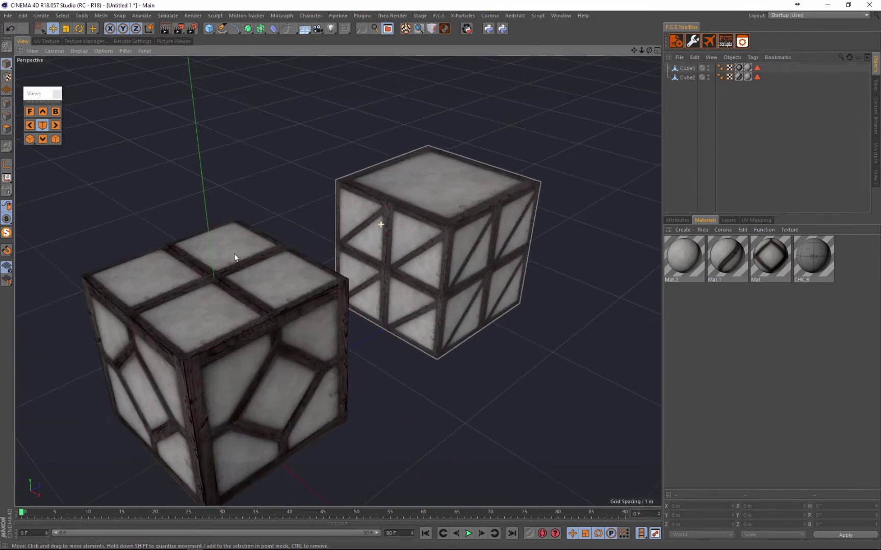
{"action": "scroll", "coordinate": [326, 358], "scroll_direction": "down", "scroll_amount": 1}
{"action": "scroll", "coordinate": [294, 377], "scroll_direction": "up", "scroll_amount": 1}
{"action": "scroll", "coordinate": [368, 228], "scroll_direction": "down", "scroll_amount": 1}
{"action": "scroll", "coordinate": [403, 214], "scroll_direction": "down", "scroll_amount": 4}
{"action": "scroll", "coordinate": [420, 287], "scroll_direction": "up", "scroll_amount": 5}
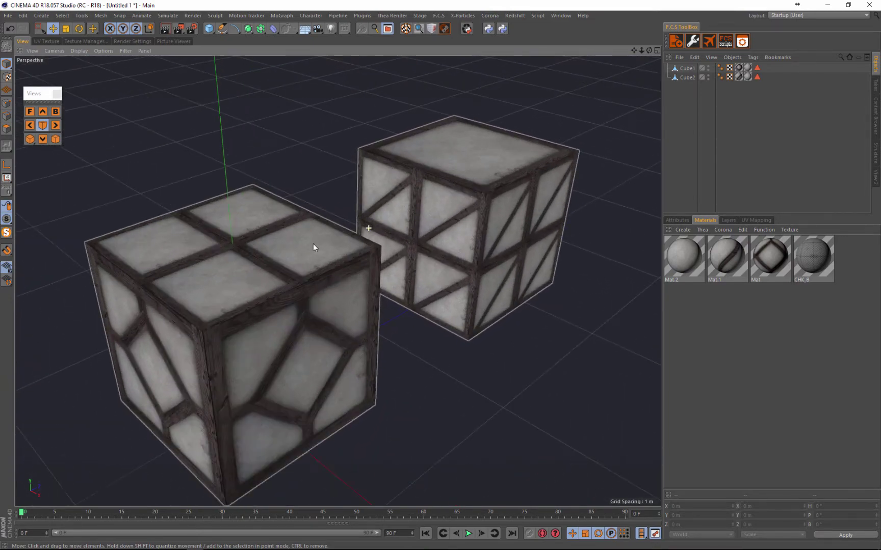
{"action": "scroll", "coordinate": [413, 258], "scroll_direction": "down", "scroll_amount": 4}
{"action": "scroll", "coordinate": [292, 331], "scroll_direction": "down", "scroll_amount": 1}
{"action": "scroll", "coordinate": [461, 287], "scroll_direction": "up", "scroll_amount": 3}
{"action": "scroll", "coordinate": [513, 262], "scroll_direction": "up", "scroll_amount": 4}
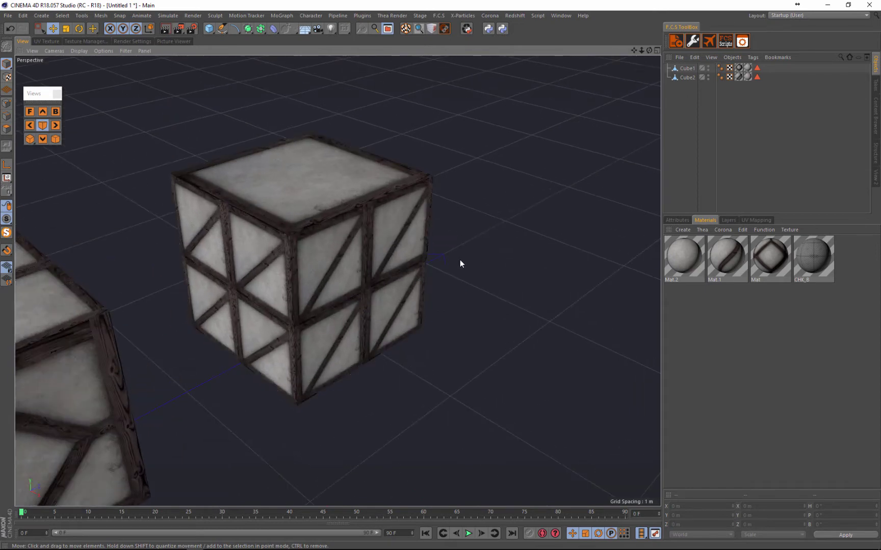
{"action": "scroll", "coordinate": [464, 268], "scroll_direction": "down", "scroll_amount": 4}
{"action": "scroll", "coordinate": [524, 303], "scroll_direction": "down", "scroll_amount": 2}
{"action": "scroll", "coordinate": [250, 351], "scroll_direction": "up", "scroll_amount": 1}
{"action": "scroll", "coordinate": [222, 371], "scroll_direction": "up", "scroll_amount": 2}
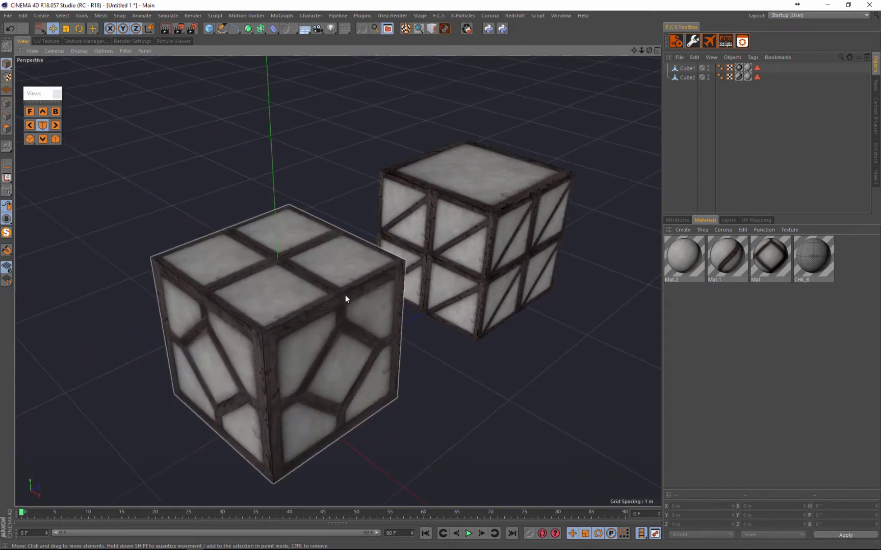
Compare the beam patterns of the two cubes, examining the diamond-patterned cube up close
{"action": "left_click", "coordinate": [455, 305]}
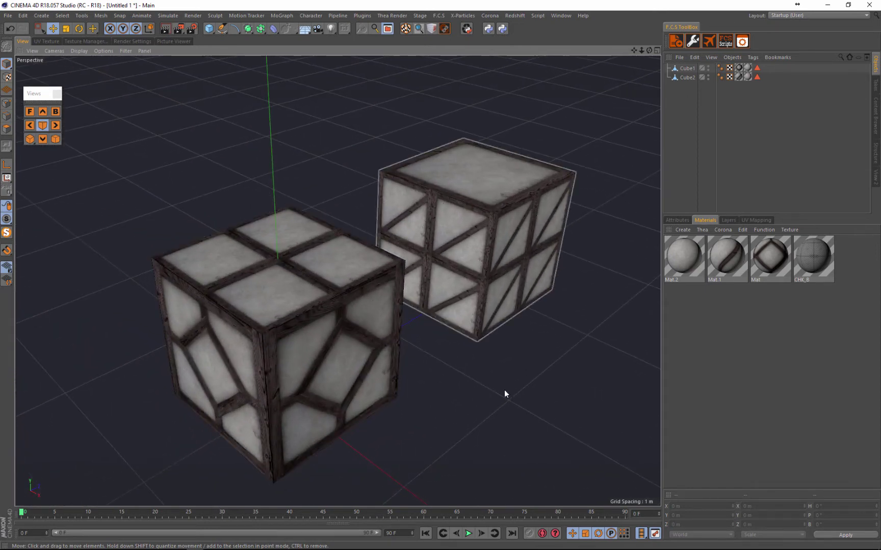
{"action": "left_click", "coordinate": [261, 422]}
{"action": "scroll", "coordinate": [269, 251], "scroll_direction": "up", "scroll_amount": 3}
{"action": "scroll", "coordinate": [419, 219], "scroll_direction": "down", "scroll_amount": 2}
{"action": "scroll", "coordinate": [222, 296], "scroll_direction": "up", "scroll_amount": 2}
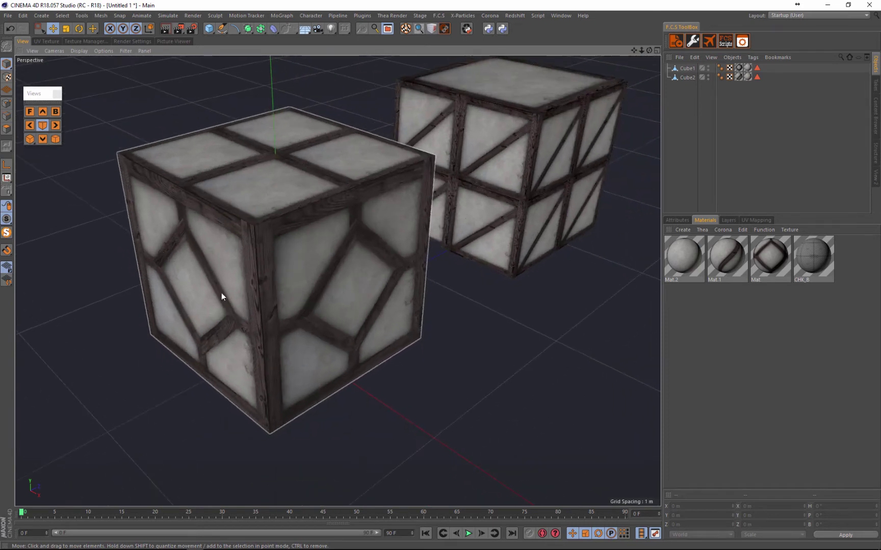
{"action": "scroll", "coordinate": [262, 258], "scroll_direction": "up", "scroll_amount": 3}
{"action": "scroll", "coordinate": [269, 261], "scroll_direction": "down", "scroll_amount": 3}
{"action": "scroll", "coordinate": [360, 208], "scroll_direction": "up", "scroll_amount": 3}
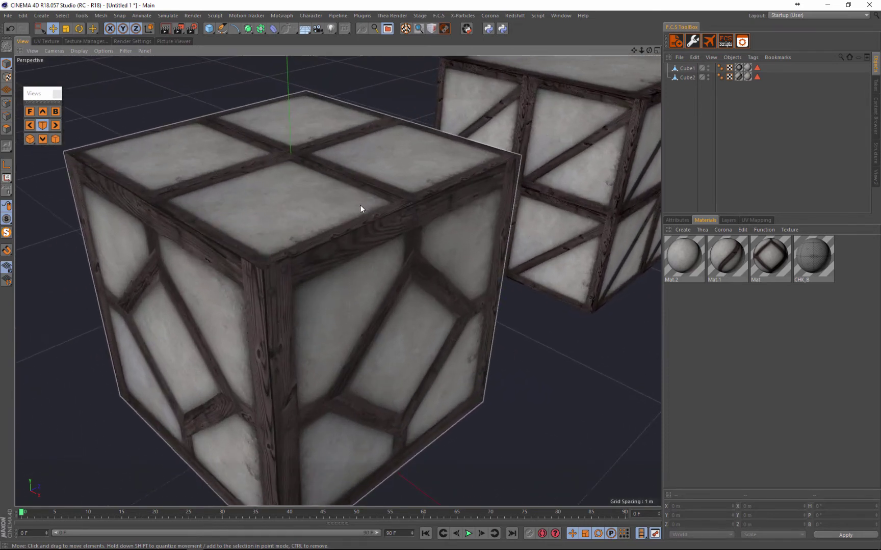
{"action": "scroll", "coordinate": [360, 208], "scroll_direction": "down", "scroll_amount": 4}
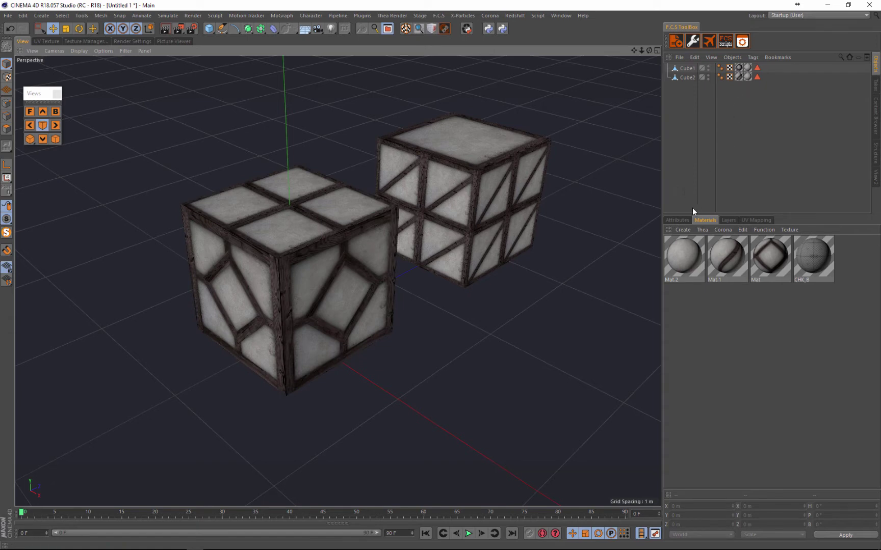
Inspect the projection settings of Cube1's texture tag that uses the Mat material
{"action": "left_click", "coordinate": [678, 220]}
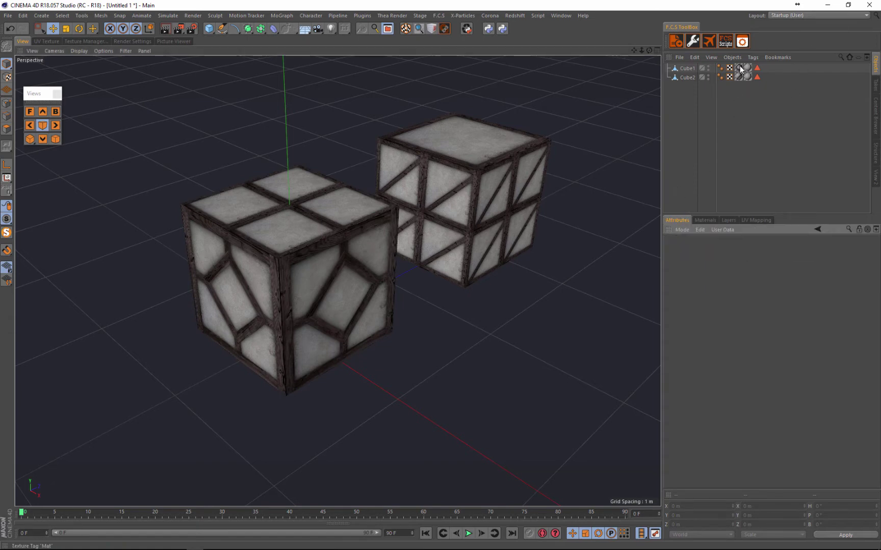
{"action": "left_click", "coordinate": [688, 72]}
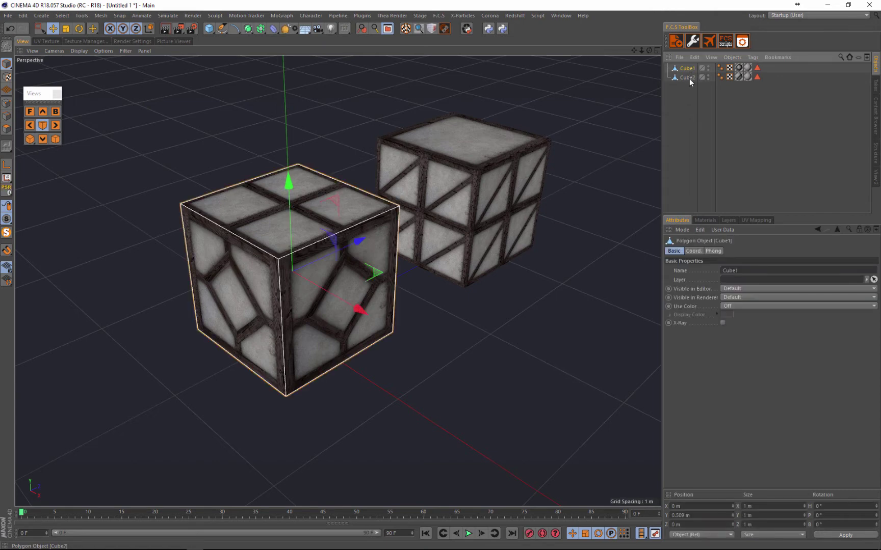
{"action": "left_click", "coordinate": [740, 68]}
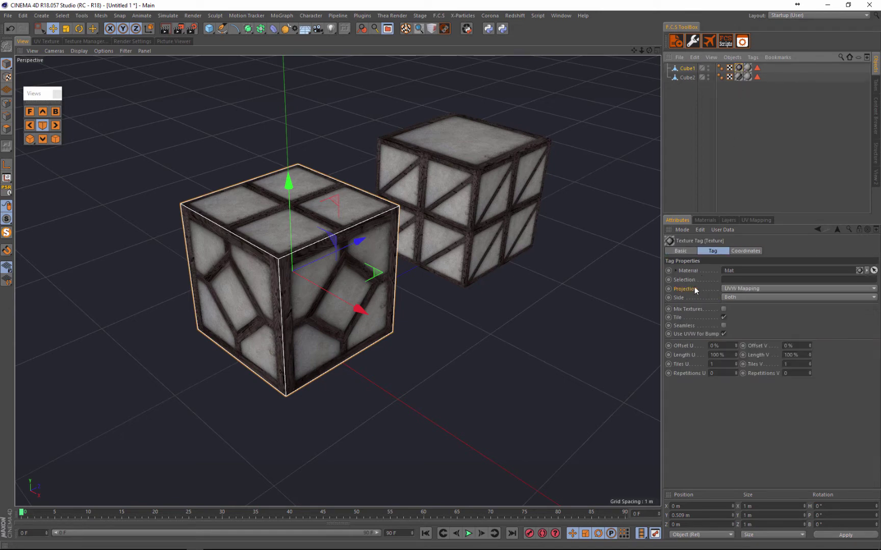
{"action": "scroll", "coordinate": [321, 296], "scroll_direction": "up", "scroll_amount": 5}
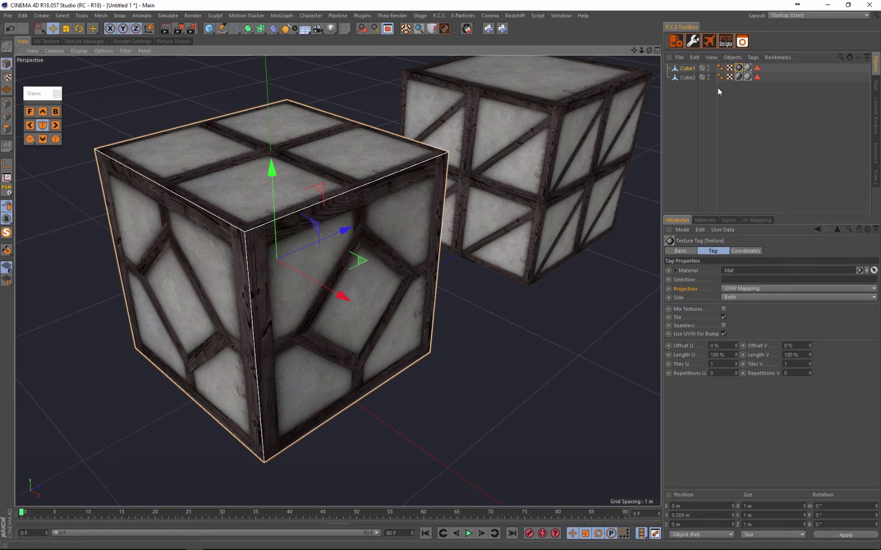
Inspect the selection, projection and tiling settings of Cube1's Mat.2 texture tag against the cube's top face
{"action": "left_click", "coordinate": [748, 68]}
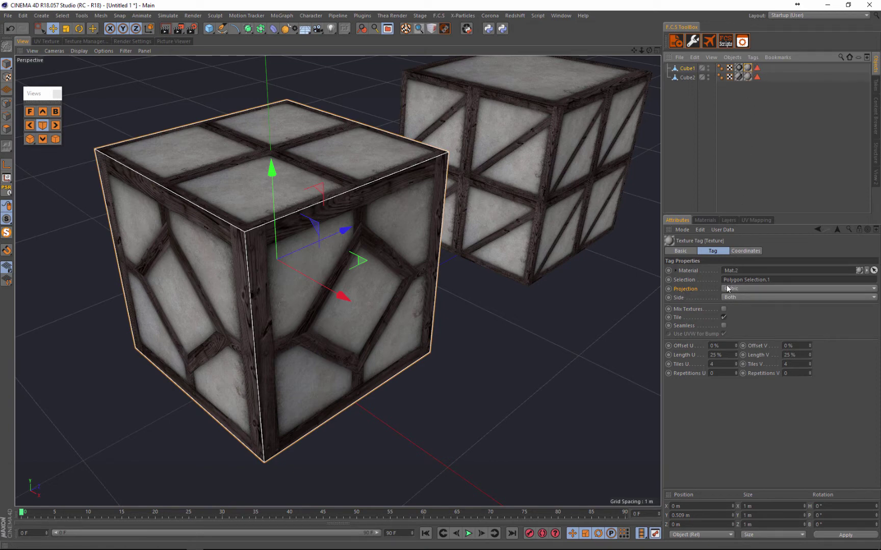
{"action": "scroll", "coordinate": [362, 283], "scroll_direction": "down", "scroll_amount": 4}
{"action": "scroll", "coordinate": [341, 181], "scroll_direction": "up", "scroll_amount": 6}
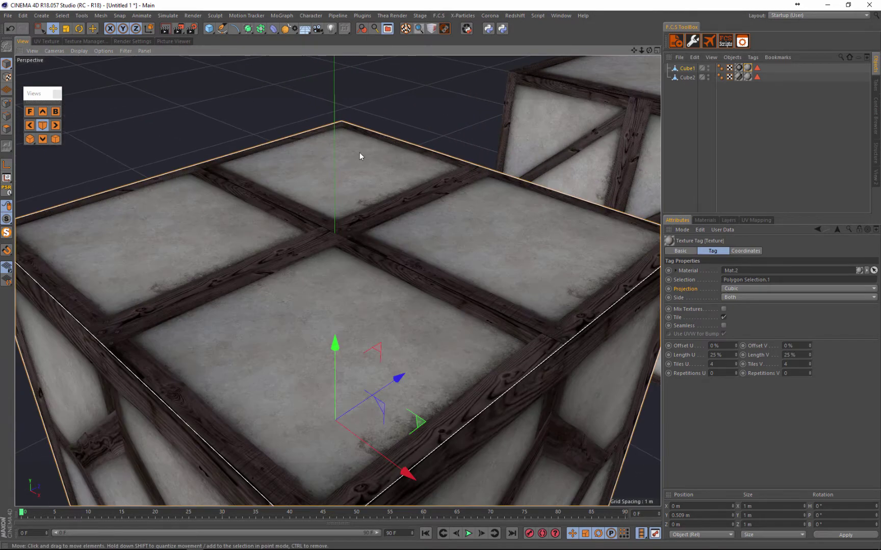
{"action": "scroll", "coordinate": [293, 214], "scroll_direction": "down", "scroll_amount": 6}
{"action": "scroll", "coordinate": [314, 261], "scroll_direction": "up", "scroll_amount": 4}
{"action": "scroll", "coordinate": [282, 253], "scroll_direction": "down", "scroll_amount": 2}
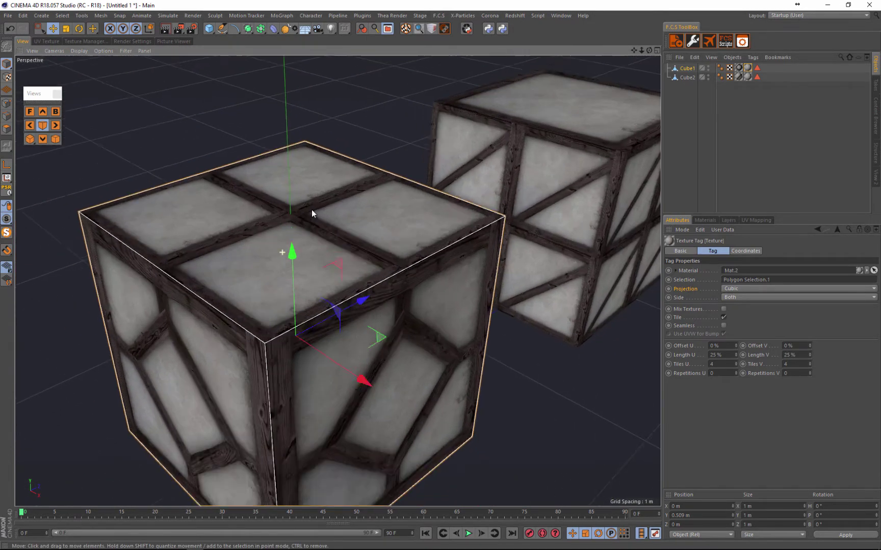
{"action": "scroll", "coordinate": [312, 213], "scroll_direction": "up", "scroll_amount": 1}
Edit the Mat.2, Mat.1 and Mat materials together and set their preview shape to Plane
{"action": "left_click", "coordinate": [705, 220]}
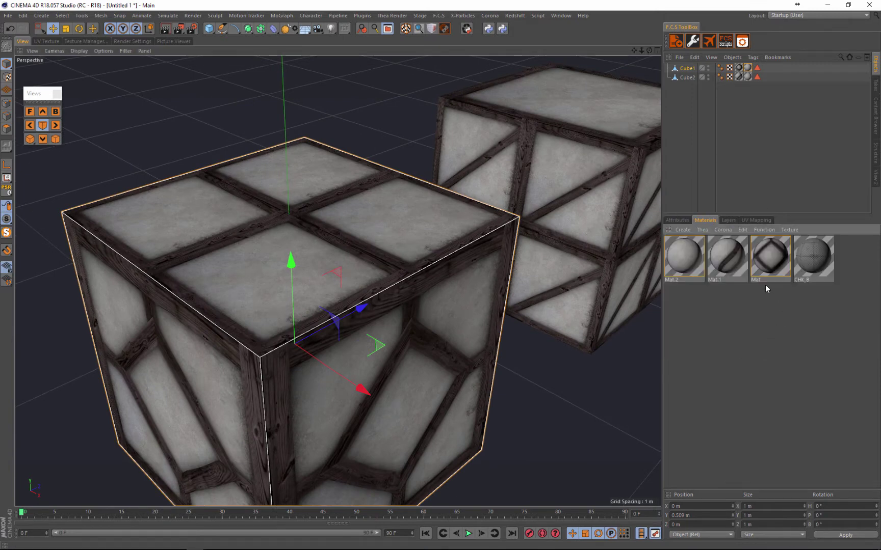
{"action": "double_click", "coordinate": [684, 257]}
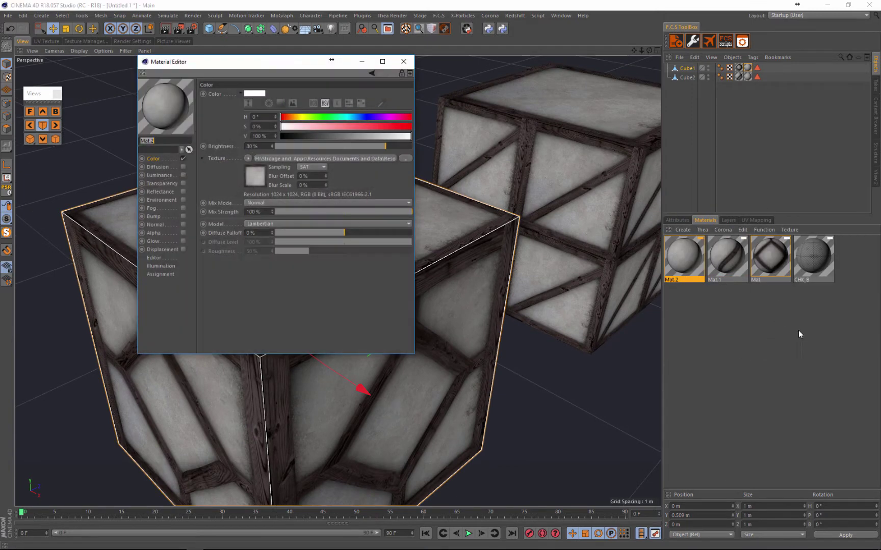
{"action": "left_click_drag", "start_coordinate": [787, 311], "coordinate": [669, 250]}
{"action": "right_click", "coordinate": [167, 106]}
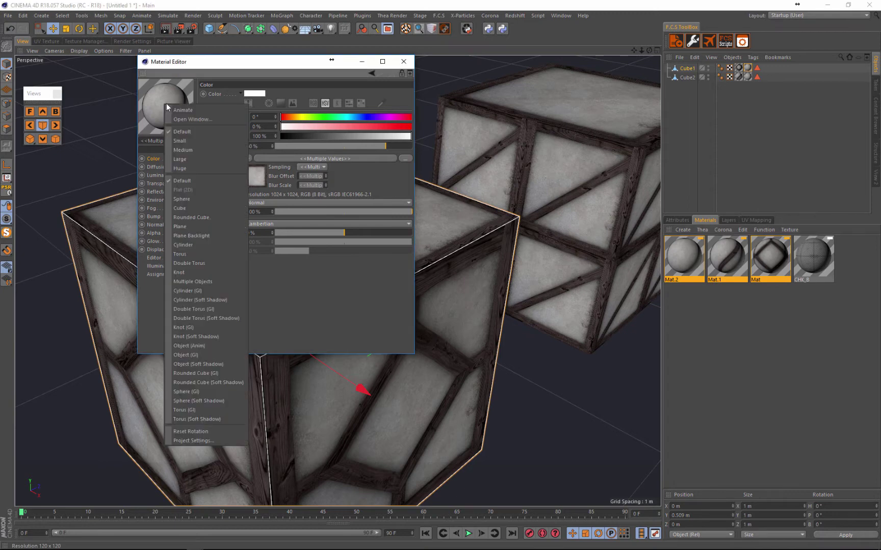
{"action": "left_click", "coordinate": [189, 228]}
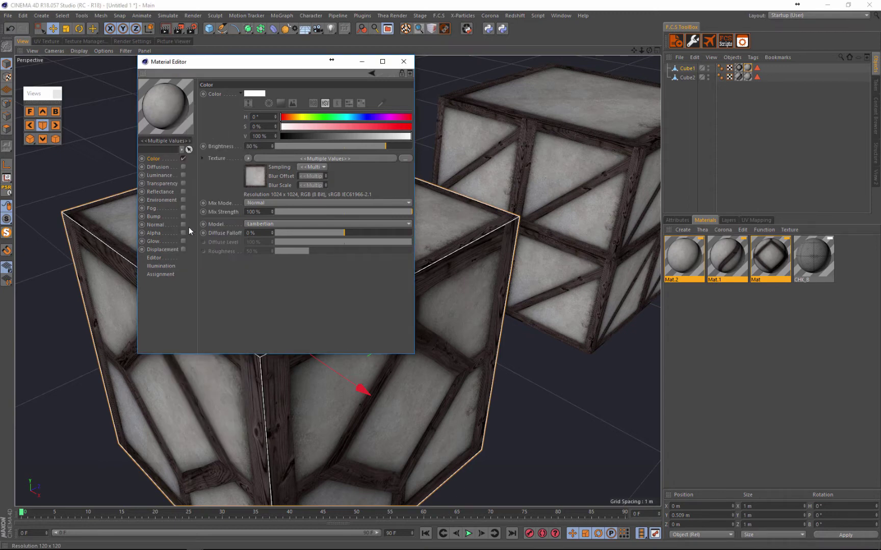
Check the texture preview size of the three materials, close the Material Editor and inspect the textures on the cubes
{"action": "left_click", "coordinate": [154, 258]}
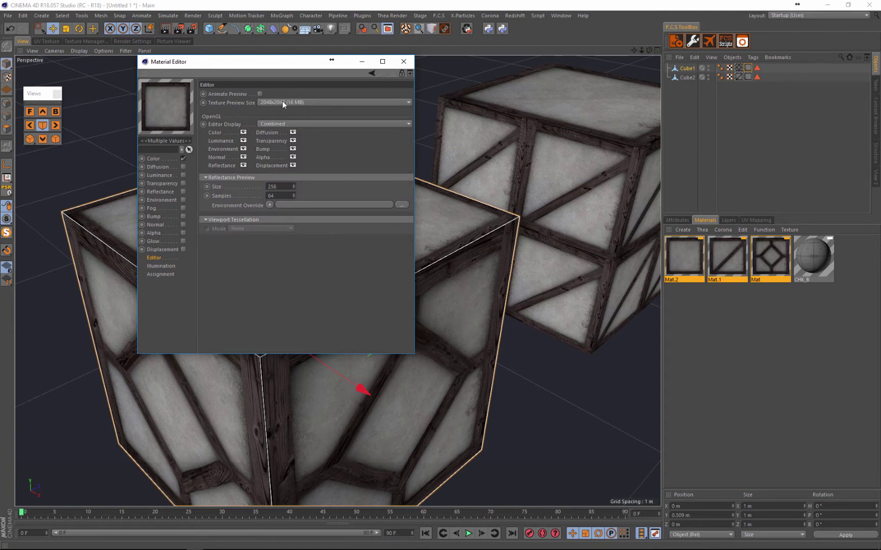
{"action": "left_click", "coordinate": [404, 62]}
{"action": "scroll", "coordinate": [310, 194], "scroll_direction": "down", "scroll_amount": 3}
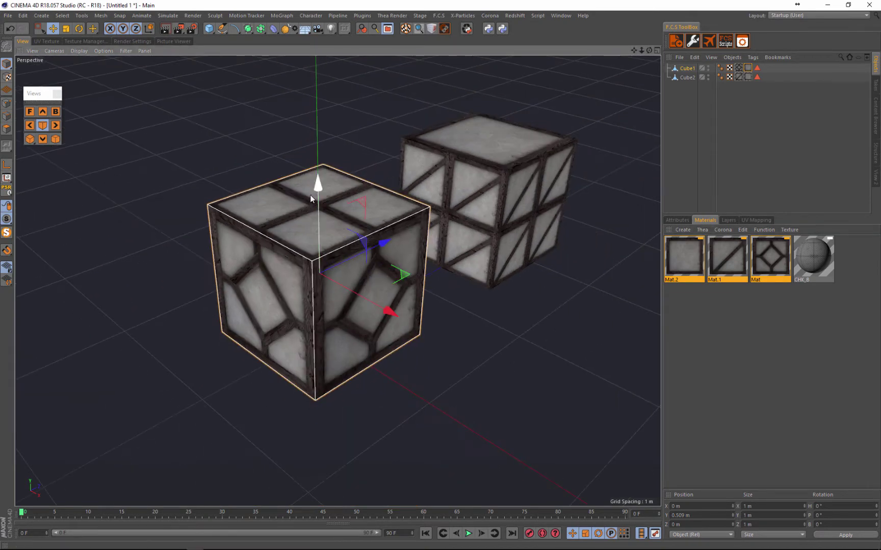
{"action": "scroll", "coordinate": [376, 181], "scroll_direction": "up", "scroll_amount": 3}
{"action": "scroll", "coordinate": [351, 200], "scroll_direction": "down", "scroll_amount": 2}
{"action": "scroll", "coordinate": [351, 202], "scroll_direction": "up", "scroll_amount": 2}
{"action": "scroll", "coordinate": [393, 205], "scroll_direction": "down", "scroll_amount": 2}
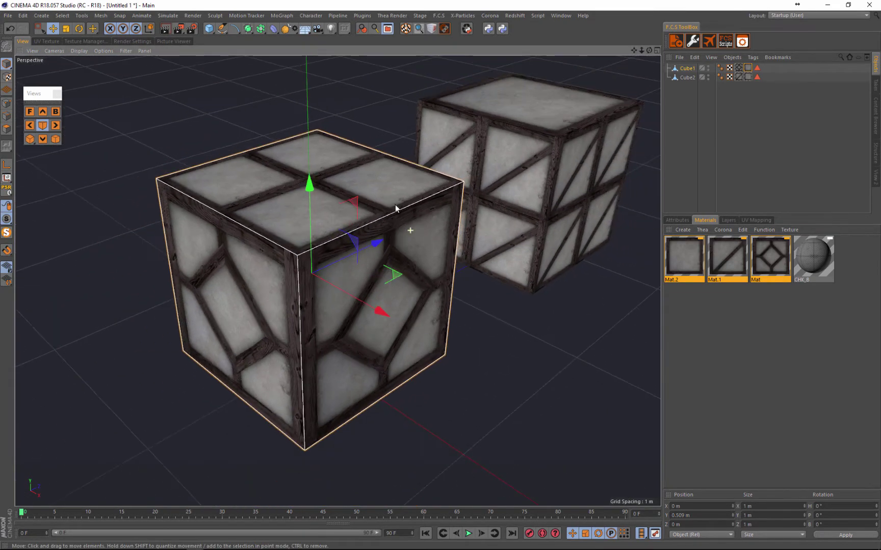
{"action": "scroll", "coordinate": [395, 204], "scroll_direction": "up", "scroll_amount": 2}
Review the flat previews of the Mat, Mat.1 and Mat.2 materials one by one
{"action": "left_click", "coordinate": [780, 259]}
{"action": "left_click", "coordinate": [745, 264]}
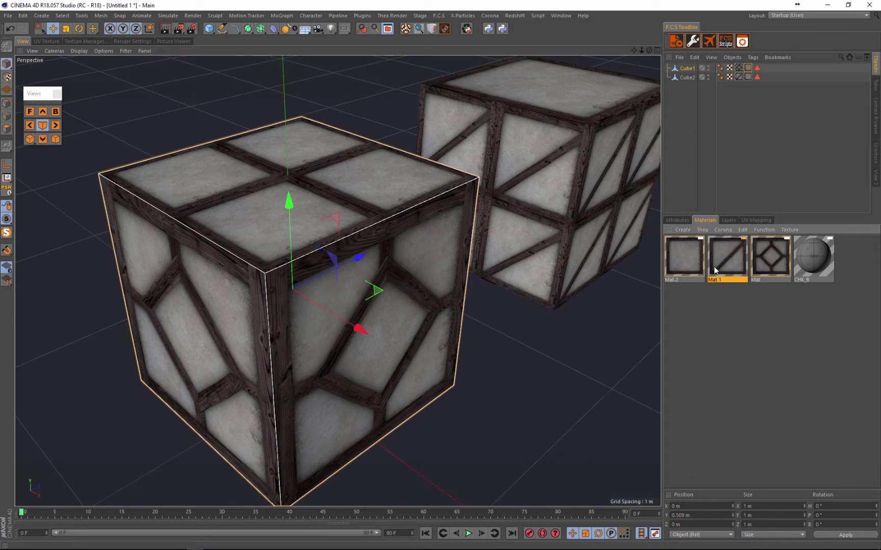
{"action": "left_click", "coordinate": [678, 261]}
{"action": "left_click", "coordinate": [735, 261]}
{"action": "left_click", "coordinate": [781, 262]}
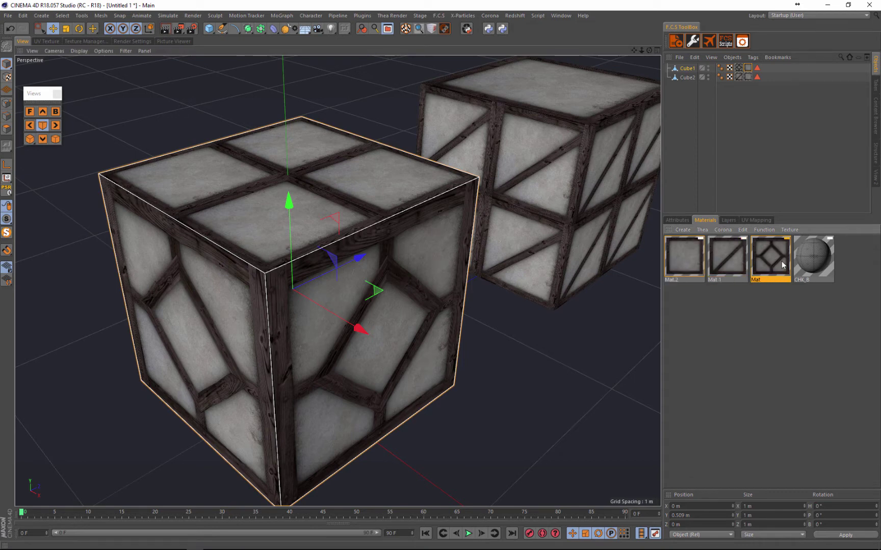
Reopen the properties of Cube1's Mat.2 texture tag to review its polygon selection, and view the cube's top face
{"action": "left_click", "coordinate": [678, 221]}
{"action": "left_click", "coordinate": [747, 69]}
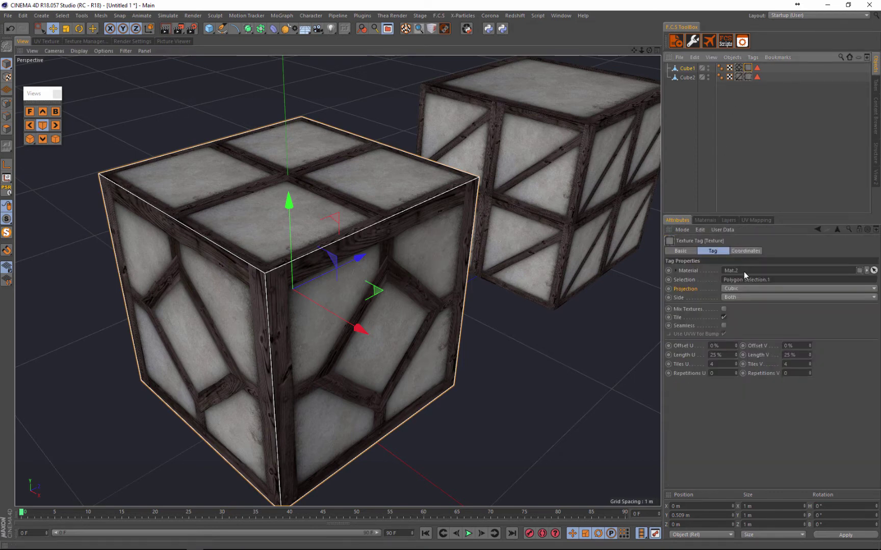
{"action": "right_click_drag", "start_coordinate": [250, 214], "coordinate": [283, 140], "text": "alt"}
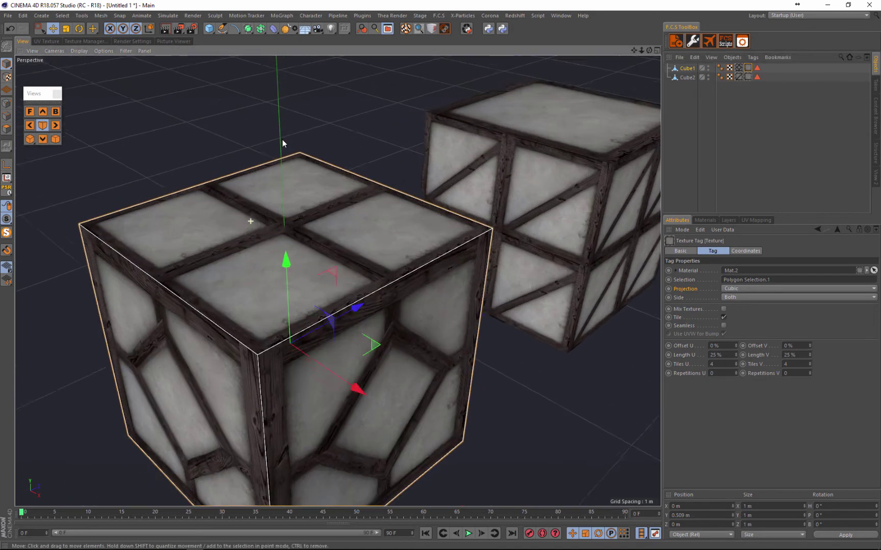
Select Cube2 and inspect the timber-frame textures on its top and side faces
{"action": "right_click_drag", "start_coordinate": [278, 194], "coordinate": [337, 171], "text": "alt"}
{"action": "right_click_drag", "start_coordinate": [213, 290], "coordinate": [195, 292], "text": "alt"}
{"action": "middle_click_drag", "start_coordinate": [441, 217], "coordinate": [401, 228], "text": "alt"}
{"action": "left_click", "coordinate": [408, 228]}
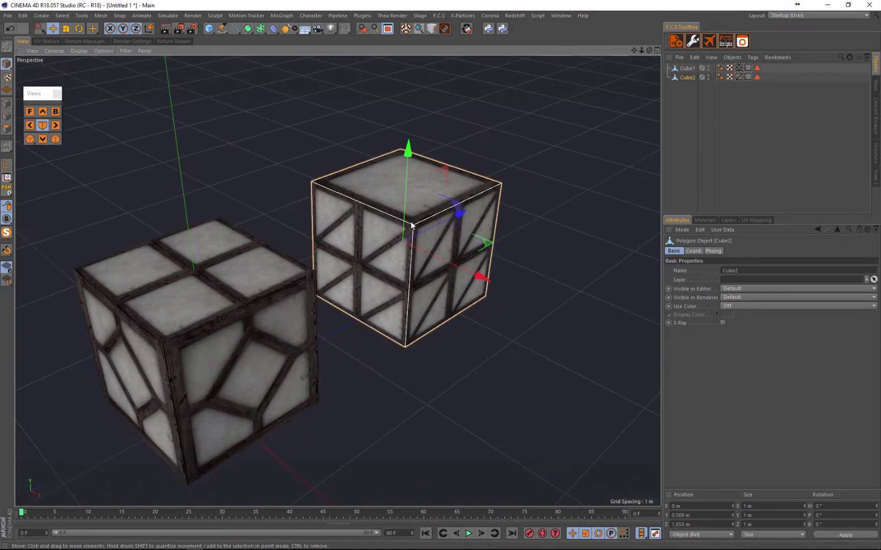
{"action": "right_click_drag", "start_coordinate": [502, 188], "coordinate": [478, 182], "text": "alt"}
{"action": "right_click_drag", "start_coordinate": [365, 250], "coordinate": [332, 228], "text": "alt"}
{"action": "scroll", "coordinate": [308, 192], "scroll_direction": "down", "scroll_amount": 4}
{"action": "scroll", "coordinate": [438, 192], "scroll_direction": "up", "scroll_amount": 3}
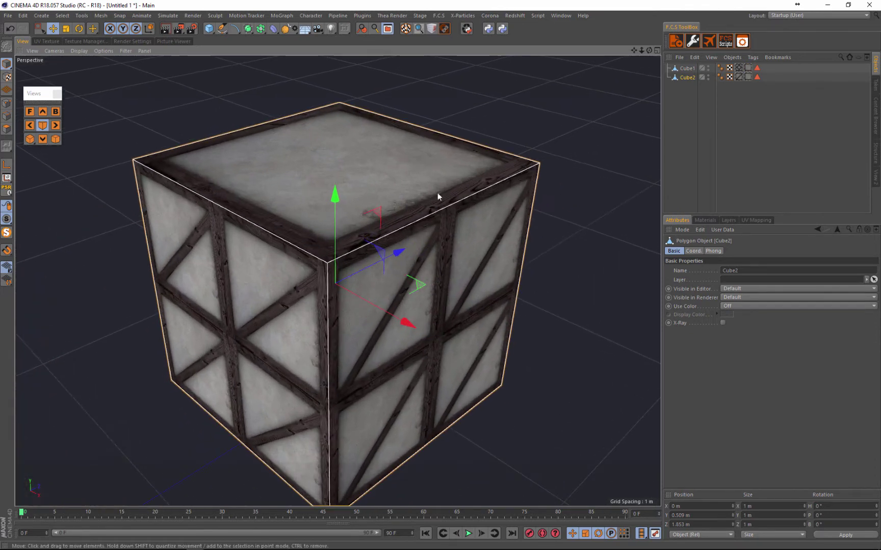
Open the properties of Cube2's Mat.1 texture tag to review its projection and tiling against the side faces
{"action": "left_click", "coordinate": [741, 77]}
{"action": "scroll", "coordinate": [374, 276], "scroll_direction": "down", "scroll_amount": 3}
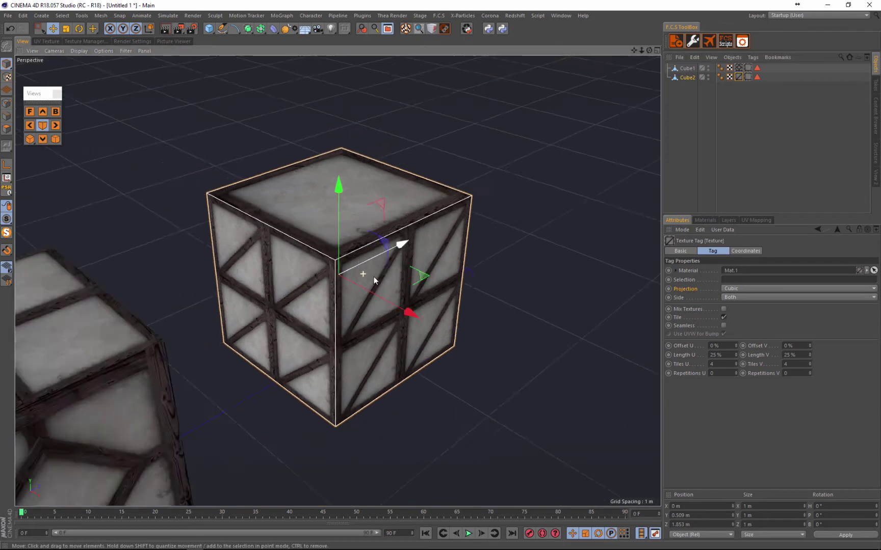
{"action": "scroll", "coordinate": [374, 277], "scroll_direction": "up", "scroll_amount": 4}
{"action": "left_click_drag", "start_coordinate": [438, 279], "coordinate": [441, 275], "text": "alt"}
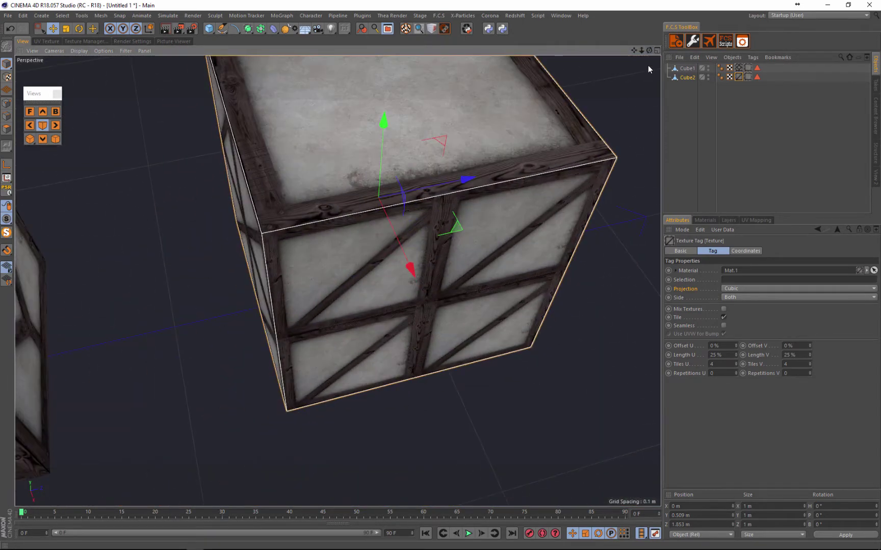
{"action": "scroll", "coordinate": [602, 129], "scroll_direction": "down", "scroll_amount": 4}
{"action": "scroll", "coordinate": [437, 104], "scroll_direction": "up", "scroll_amount": 3}
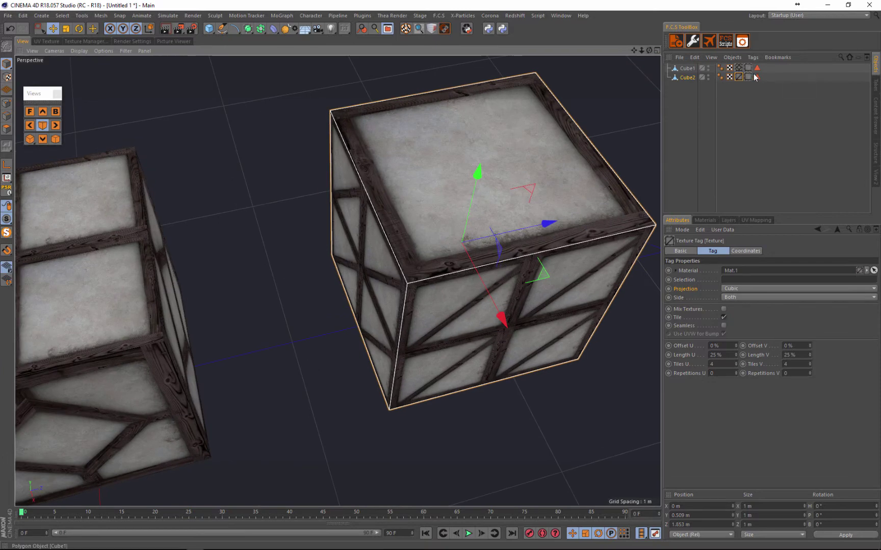
Open the properties of Cube2's Mat.2 texture tag to review its polygon selection and projection against the top face
{"action": "left_click", "coordinate": [748, 77]}
{"action": "scroll", "coordinate": [353, 238], "scroll_direction": "down", "scroll_amount": 3}
{"action": "scroll", "coordinate": [411, 184], "scroll_direction": "up", "scroll_amount": 4}
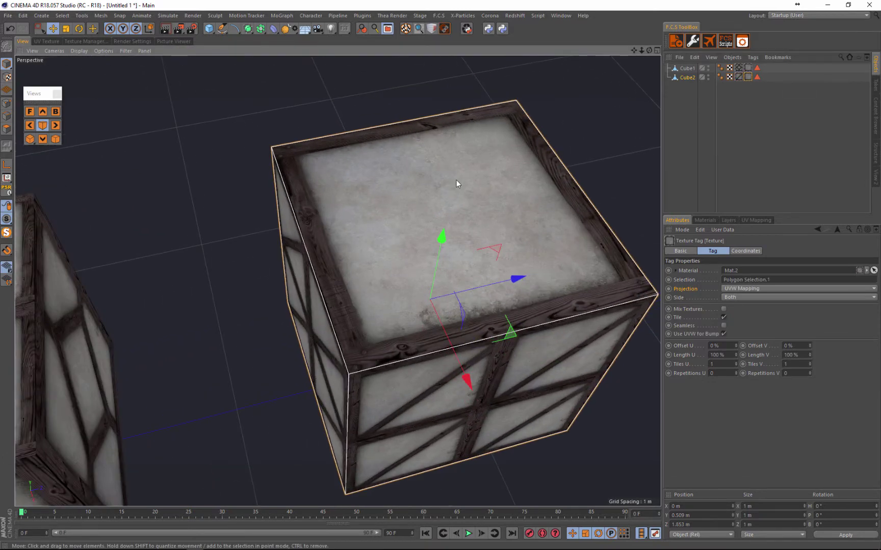
{"action": "scroll", "coordinate": [457, 184], "scroll_direction": "down", "scroll_amount": 2}
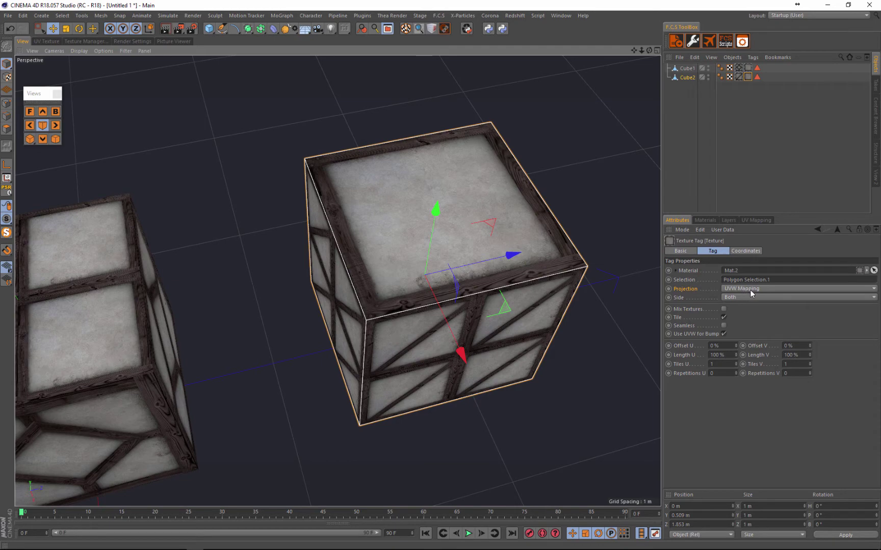
{"action": "scroll", "coordinate": [369, 181], "scroll_direction": "down", "scroll_amount": 5}
{"action": "scroll", "coordinate": [407, 197], "scroll_direction": "up", "scroll_amount": 3}
{"action": "scroll", "coordinate": [420, 193], "scroll_direction": "down", "scroll_amount": 1}
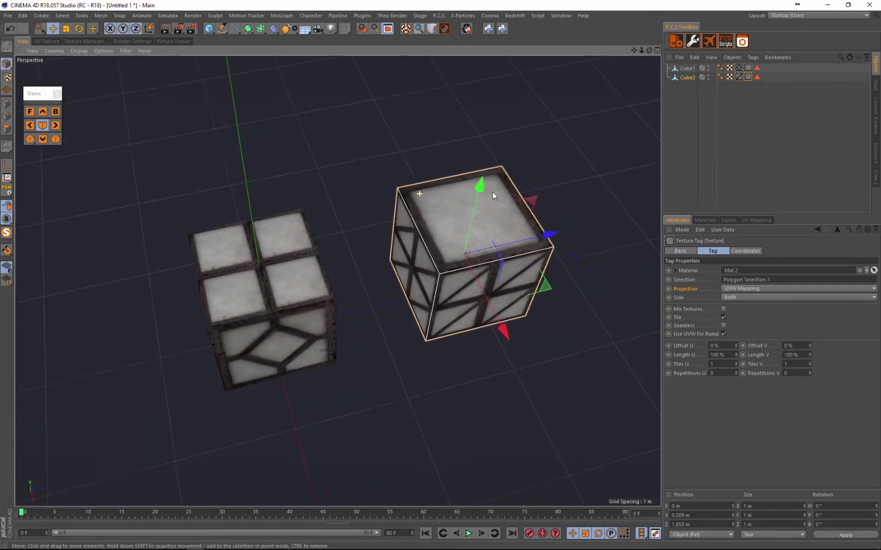
Compare the textures on the top and side faces of both cubes
{"action": "left_click_drag", "start_coordinate": [617, 64], "coordinate": [416, 175], "text": "alt"}
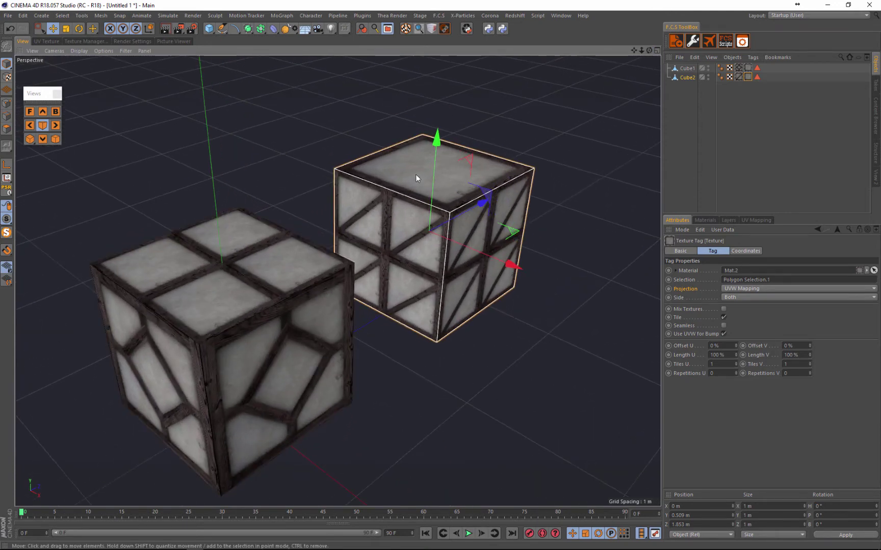
{"action": "mouse_move", "coordinate": [388, 192]}
{"action": "right_mouse_down", "text": "alt"}
{"action": "mouse_move", "coordinate": [365, 203]}
{"action": "mouse_move", "coordinate": [388, 192]}
{"action": "mouse_move", "coordinate": [388, 207]}
{"action": "right_mouse_up", "text": "alt"}
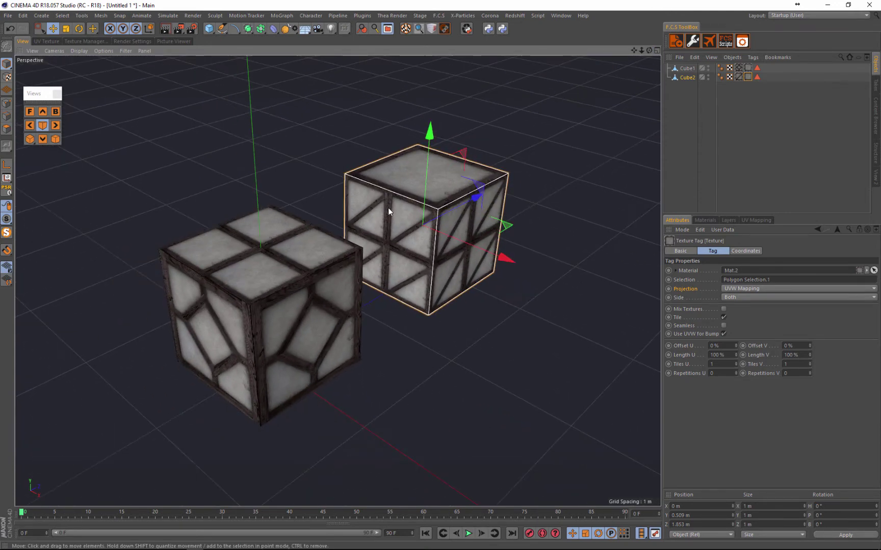
{"action": "left_click_drag", "start_coordinate": [309, 213], "coordinate": [370, 282], "text": "alt"}
{"action": "right_click_drag", "start_coordinate": [368, 317], "coordinate": [471, 297], "text": "alt"}
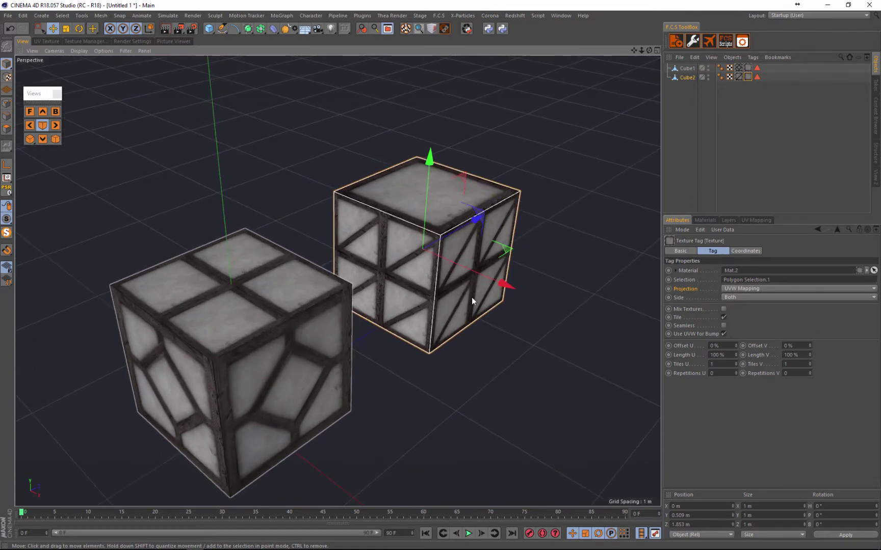
{"action": "right_click_drag", "start_coordinate": [325, 315], "coordinate": [282, 301], "text": "alt"}
{"action": "scroll", "coordinate": [306, 298], "scroll_direction": "up", "scroll_amount": 5}
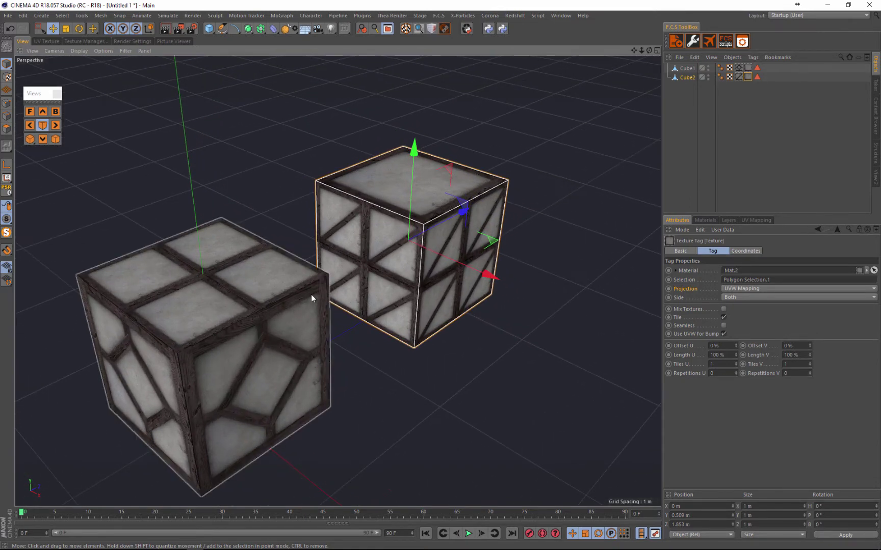
Duplicate Cube1's UVW tag, placing the copy at the end of its tags, and select Cube1
{"action": "left_click", "coordinate": [729, 67]}
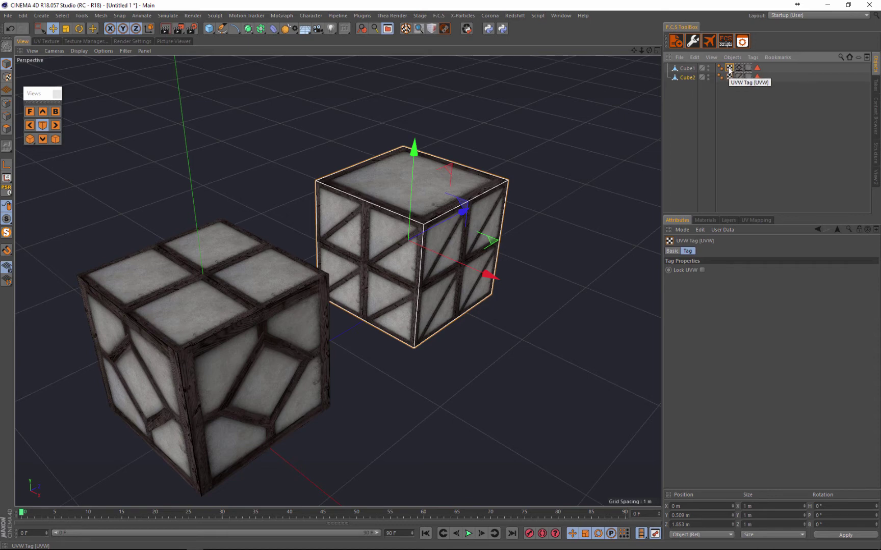
{"action": "left_click_drag", "start_coordinate": [729, 70], "coordinate": [763, 69]}
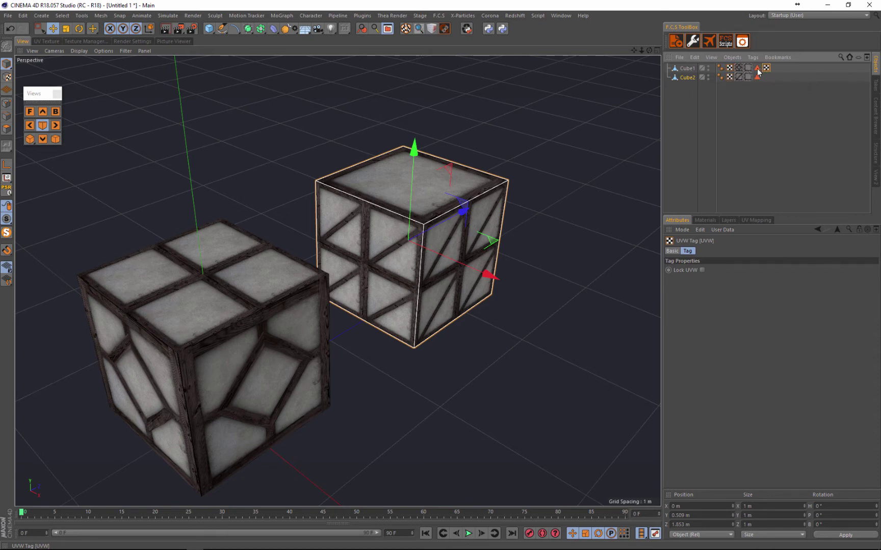
{"action": "left_click", "coordinate": [687, 68]}
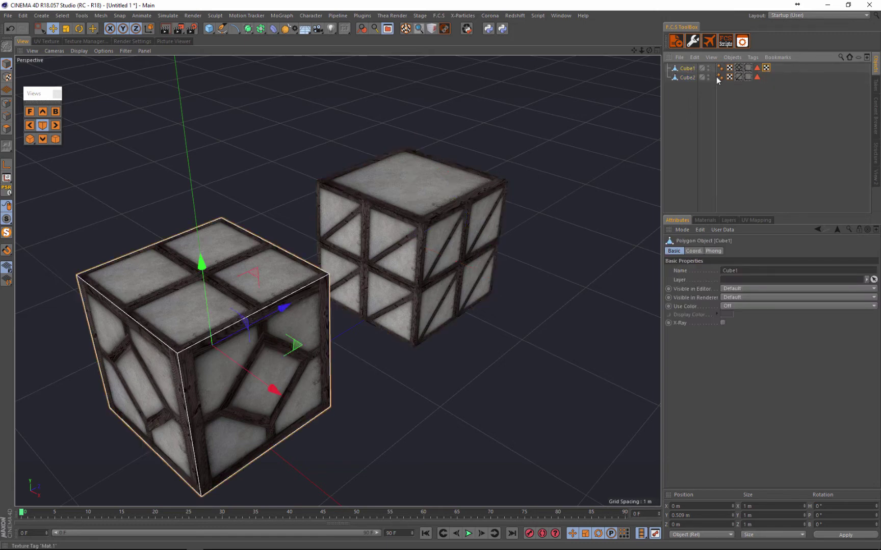
{"action": "left_click", "coordinate": [686, 77]}
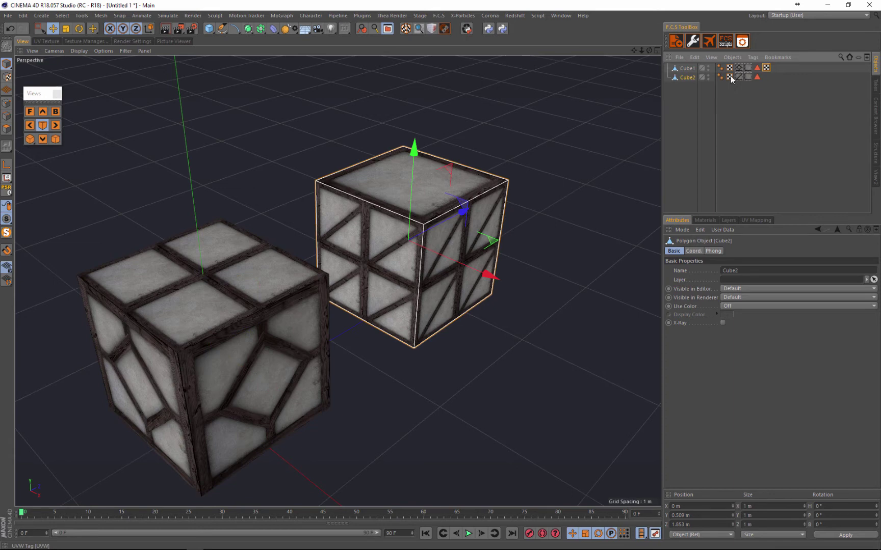
{"action": "left_click", "coordinate": [729, 77]}
{"action": "left_click_drag", "start_coordinate": [730, 78], "coordinate": [766, 78]}
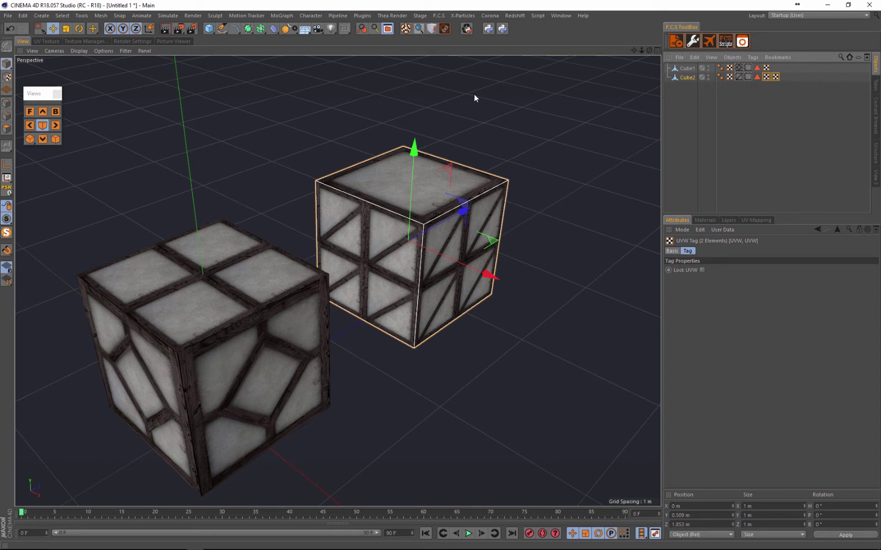
{"action": "left_click", "coordinate": [13, 30]}
Duplicate Cube2's UVW tag to the end of its tags and check the copied UVW tag on each cube
{"action": "left_click", "coordinate": [729, 77]}
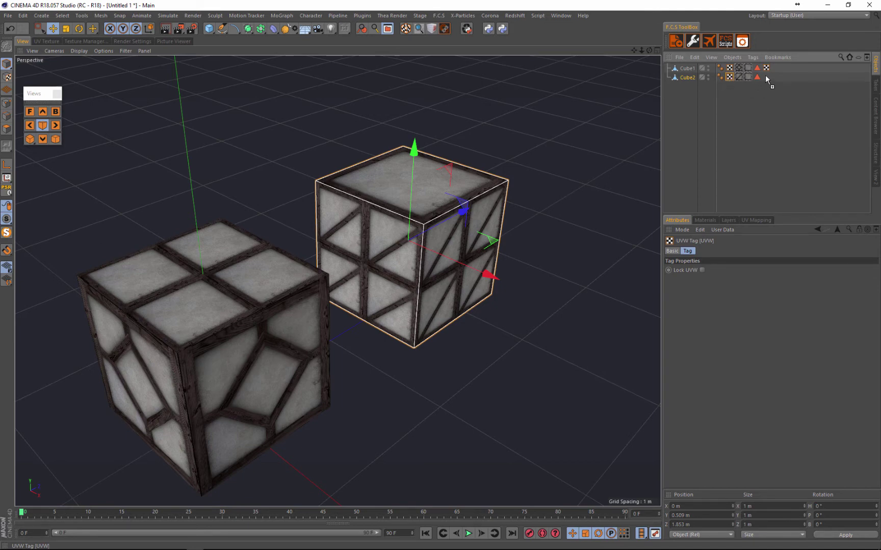
{"action": "left_click_drag", "start_coordinate": [766, 78], "coordinate": [766, 78], "text": "ctrl"}
{"action": "left_click", "coordinate": [767, 68]}
{"action": "left_click", "coordinate": [766, 77]}
{"action": "scroll", "coordinate": [435, 193], "scroll_direction": "down", "scroll_amount": 3}
{"action": "right_click_drag", "start_coordinate": [426, 229], "coordinate": [477, 197], "text": "alt"}
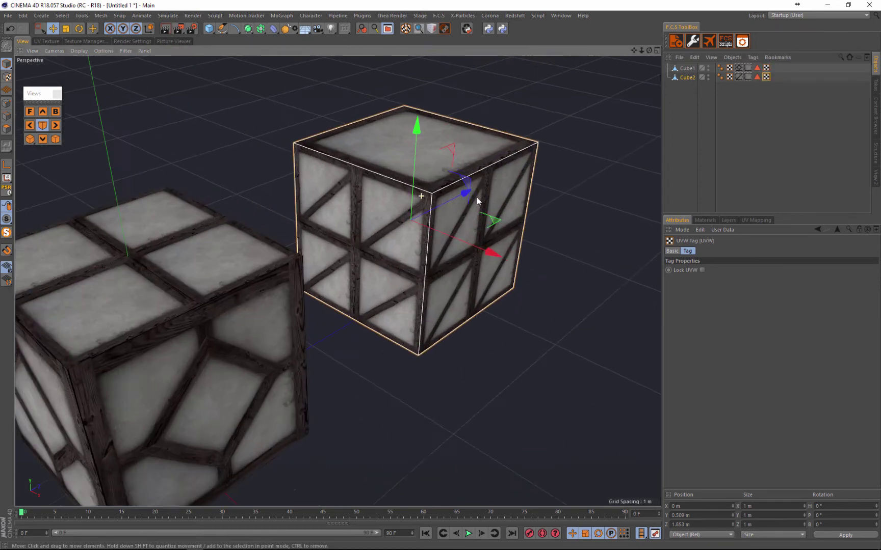
Select the copied UVW tags of both cubes together and compare them with the pair of original UVW tags
{"action": "left_click_drag", "start_coordinate": [770, 89], "coordinate": [764, 61]}
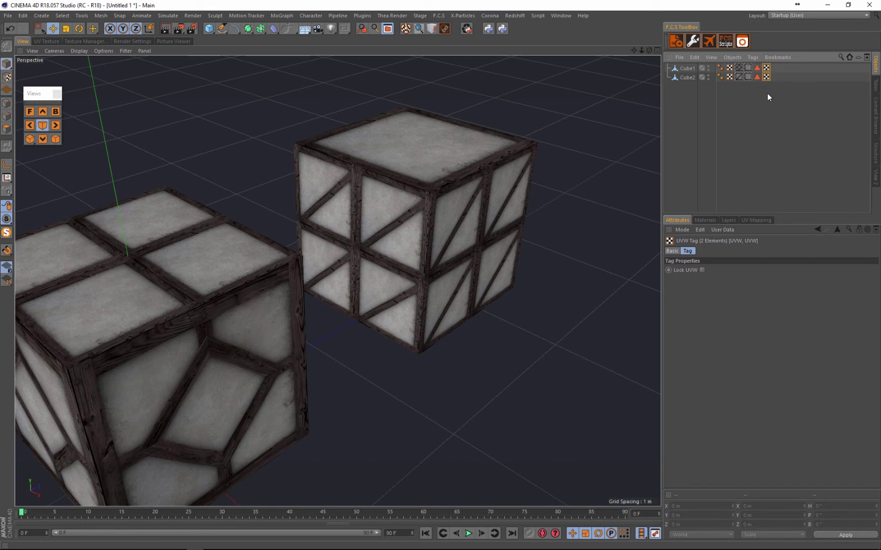
{"action": "right_click_drag", "start_coordinate": [489, 175], "coordinate": [472, 194], "text": "alt"}
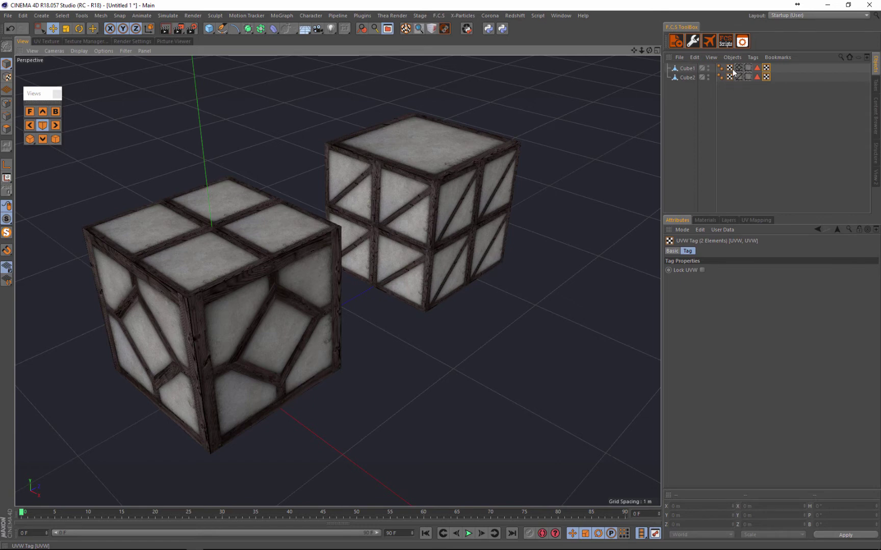
{"action": "left_click_drag", "start_coordinate": [731, 90], "coordinate": [728, 58]}
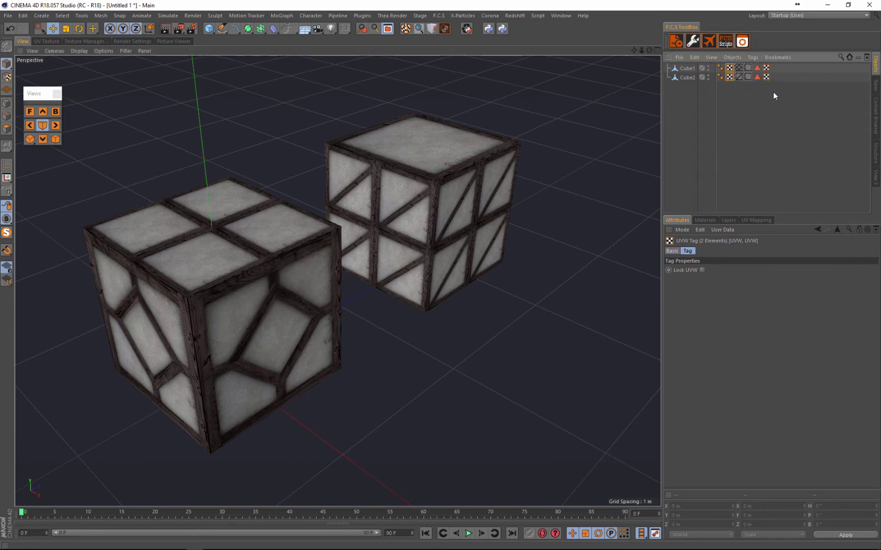
{"action": "left_click_drag", "start_coordinate": [772, 91], "coordinate": [761, 57]}
{"action": "scroll", "coordinate": [385, 271], "scroll_direction": "down", "scroll_amount": 4}
{"action": "scroll", "coordinate": [400, 222], "scroll_direction": "up", "scroll_amount": 5}
{"action": "scroll", "coordinate": [433, 178], "scroll_direction": "down", "scroll_amount": 5}
{"action": "scroll", "coordinate": [431, 229], "scroll_direction": "up", "scroll_amount": 4}
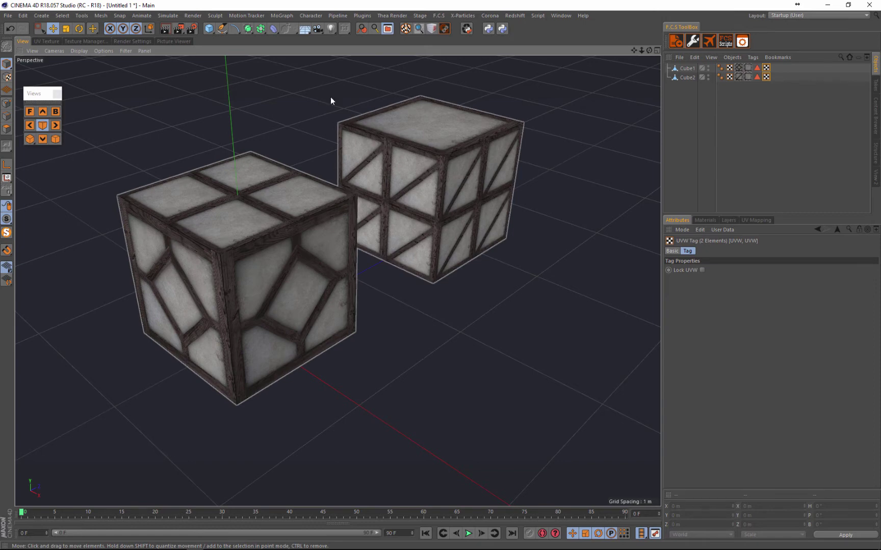
Review the original UVW tags of Cube1 and Cube2 individually, and select both together
{"action": "left_click", "coordinate": [688, 68]}
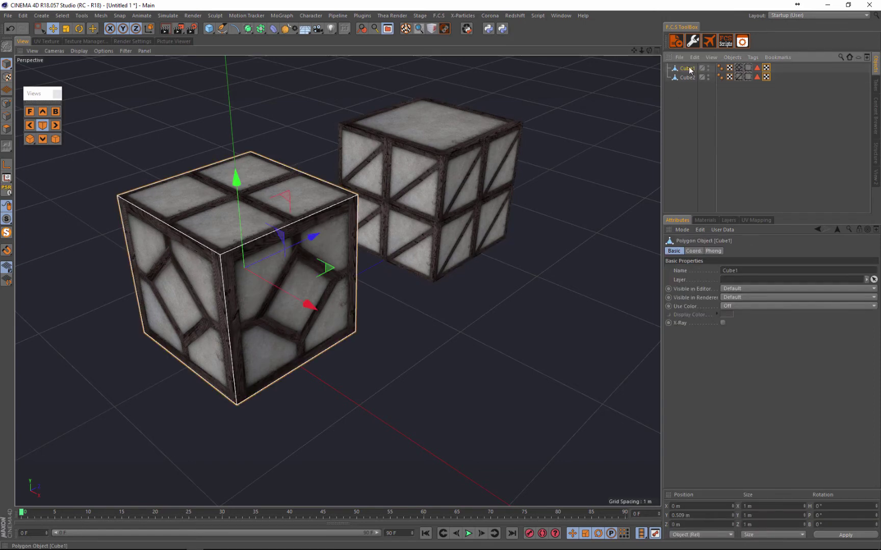
{"action": "left_click", "coordinate": [729, 68]}
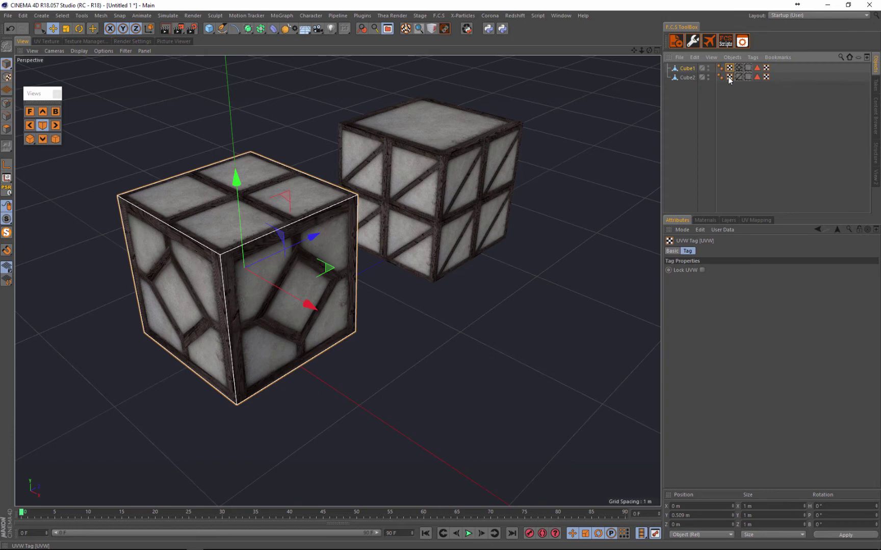
{"action": "left_click", "coordinate": [684, 78]}
{"action": "left_click", "coordinate": [728, 78]}
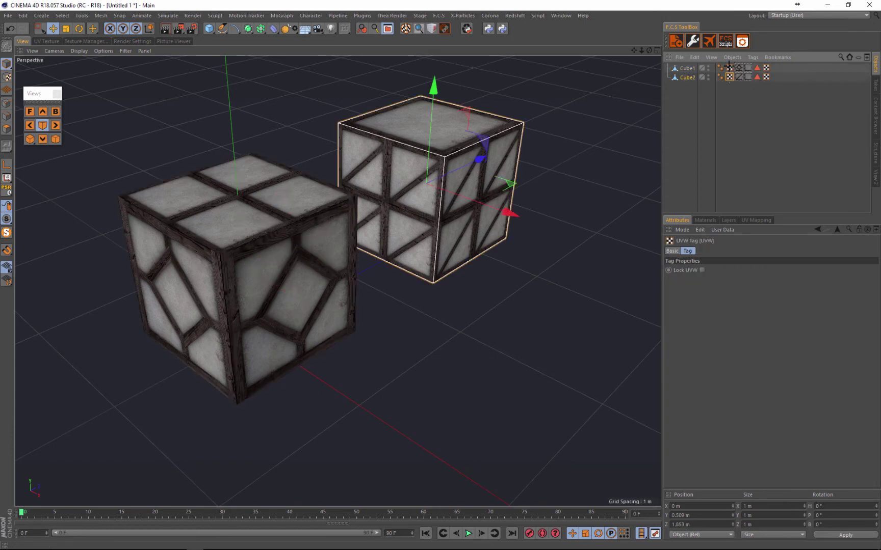
{"action": "left_click", "coordinate": [729, 68], "text": "shift"}
{"action": "left_click_drag", "start_coordinate": [401, 199], "coordinate": [424, 189], "text": "alt"}
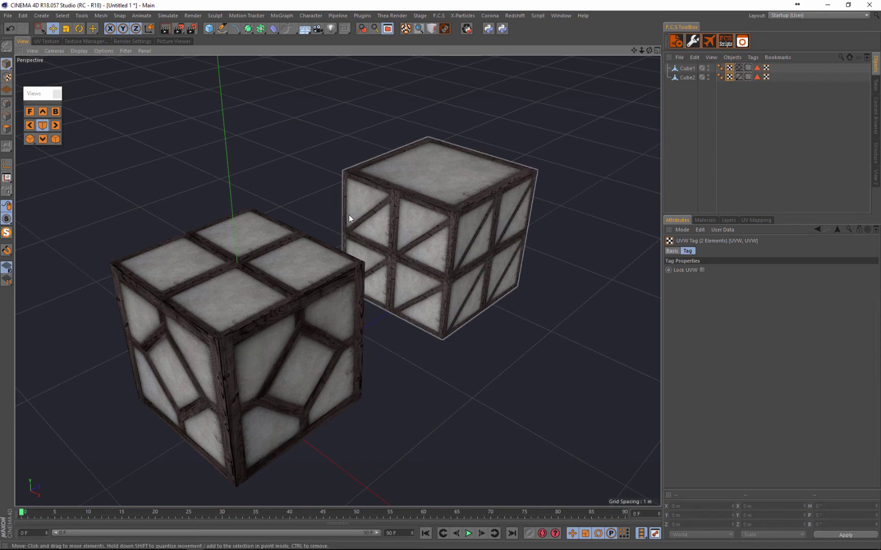
{"action": "scroll", "coordinate": [352, 218], "scroll_direction": "down", "scroll_amount": 3}
{"action": "scroll", "coordinate": [371, 261], "scroll_direction": "up", "scroll_amount": 5}
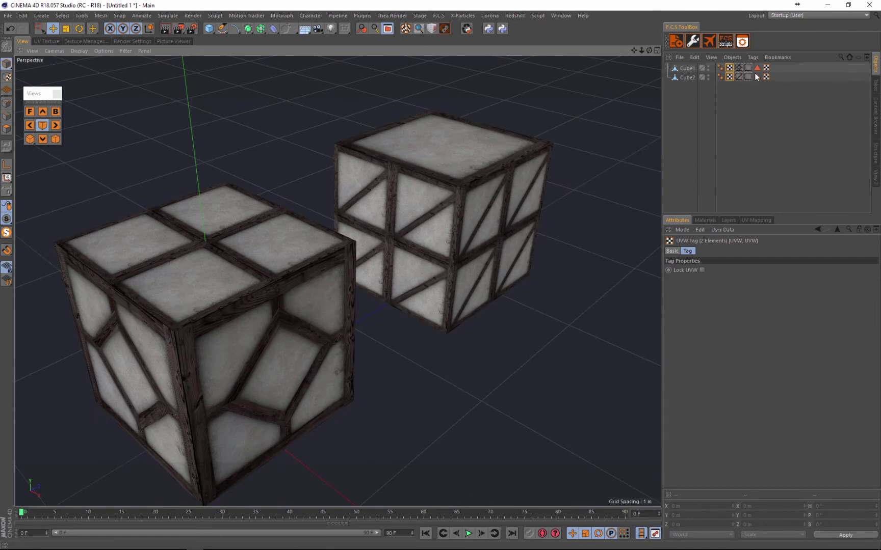
Apply the CHK_B checker material to Cube1 and Cube2
{"action": "left_click", "coordinate": [713, 221]}
{"action": "left_click", "coordinate": [814, 259]}
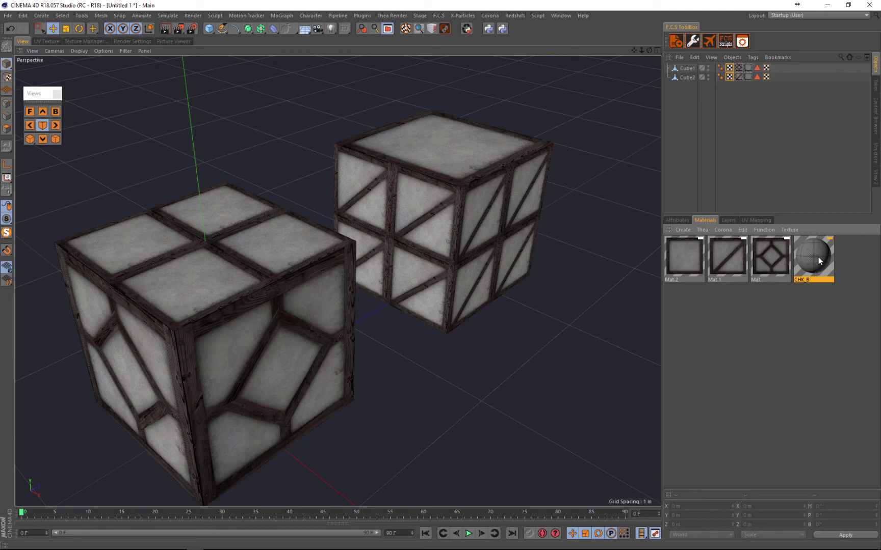
{"action": "mouse_move", "coordinate": [817, 258]}
{"action": "left_mouse_down"}
{"action": "mouse_move", "coordinate": [766, 166]}
{"action": "mouse_move", "coordinate": [825, 264]}
{"action": "mouse_move", "coordinate": [716, 66]}
{"action": "mouse_move", "coordinate": [691, 72]}
{"action": "left_mouse_up"}
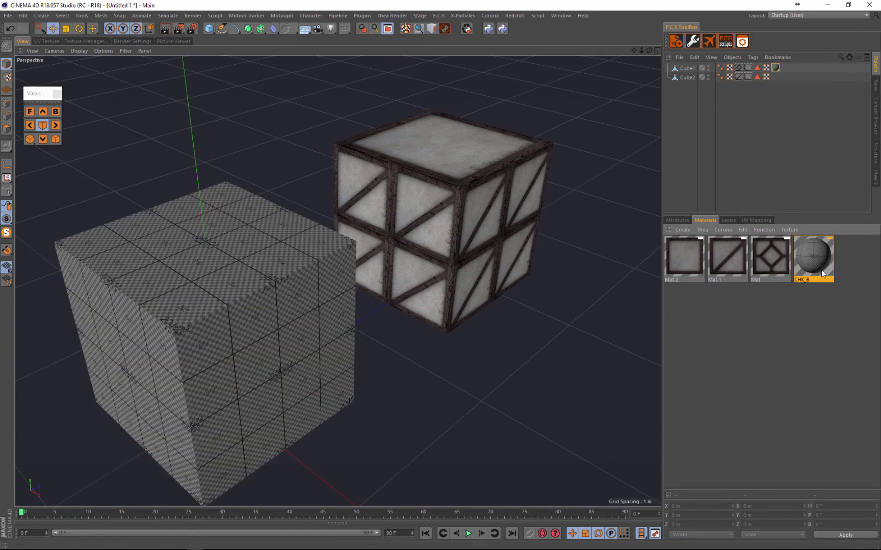
{"action": "left_click_drag", "start_coordinate": [821, 262], "coordinate": [690, 78]}
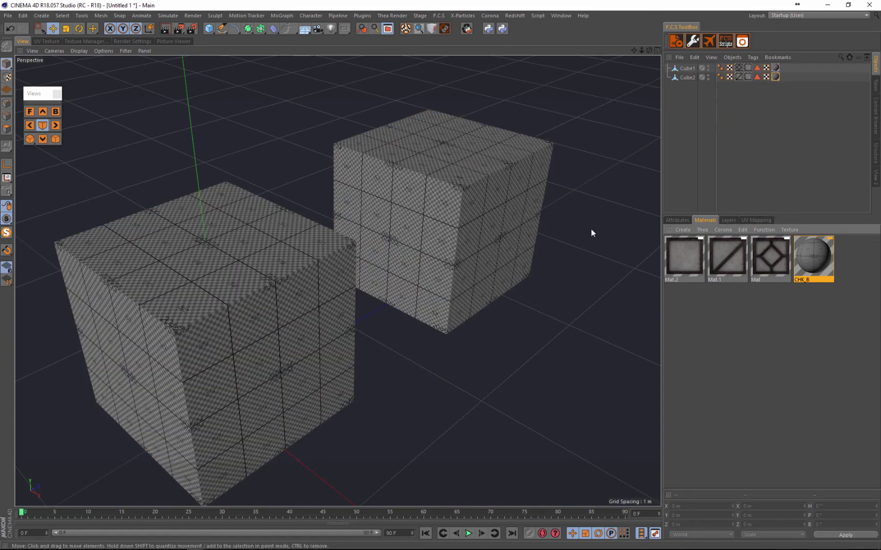
Inspect the checker pattern on the faces of both cubes and select Cube1
{"action": "scroll", "coordinate": [331, 140], "scroll_direction": "down", "scroll_amount": 5}
{"action": "scroll", "coordinate": [413, 145], "scroll_direction": "up", "scroll_amount": 4}
{"action": "scroll", "coordinate": [455, 137], "scroll_direction": "down", "scroll_amount": 4}
{"action": "scroll", "coordinate": [301, 142], "scroll_direction": "up", "scroll_amount": 5}
{"action": "scroll", "coordinate": [408, 175], "scroll_direction": "down", "scroll_amount": 3}
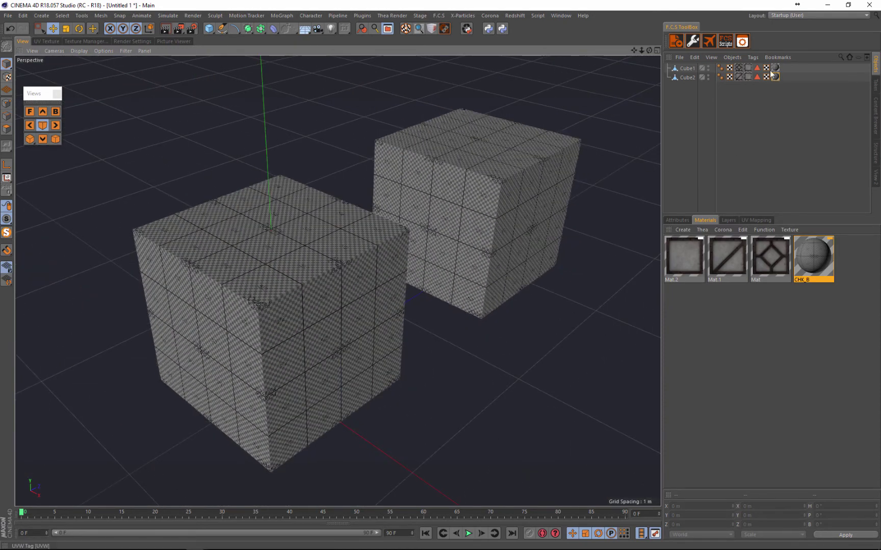
{"action": "right_click_drag", "start_coordinate": [265, 256], "coordinate": [306, 219], "text": "alt"}
{"action": "right_click_drag", "start_coordinate": [171, 126], "coordinate": [175, 209], "text": "alt"}
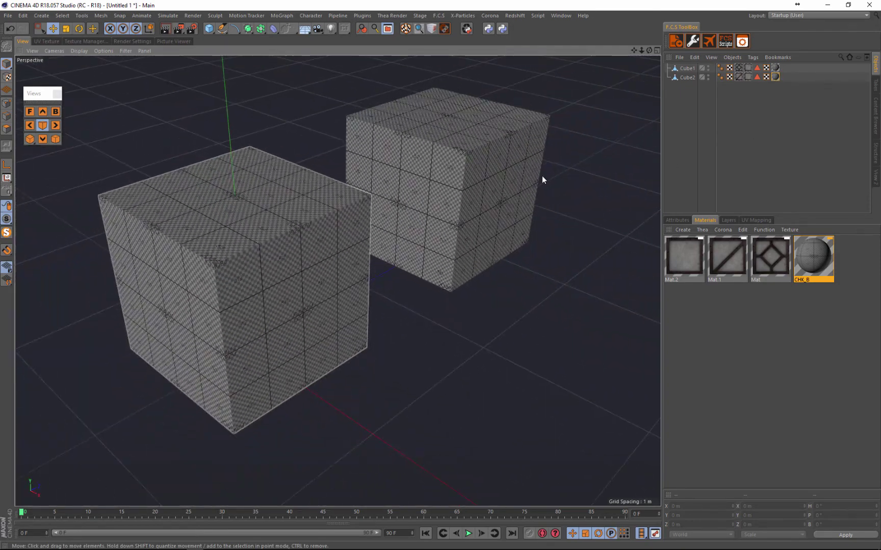
{"action": "right_click_drag", "start_coordinate": [361, 213], "coordinate": [319, 182], "text": "alt"}
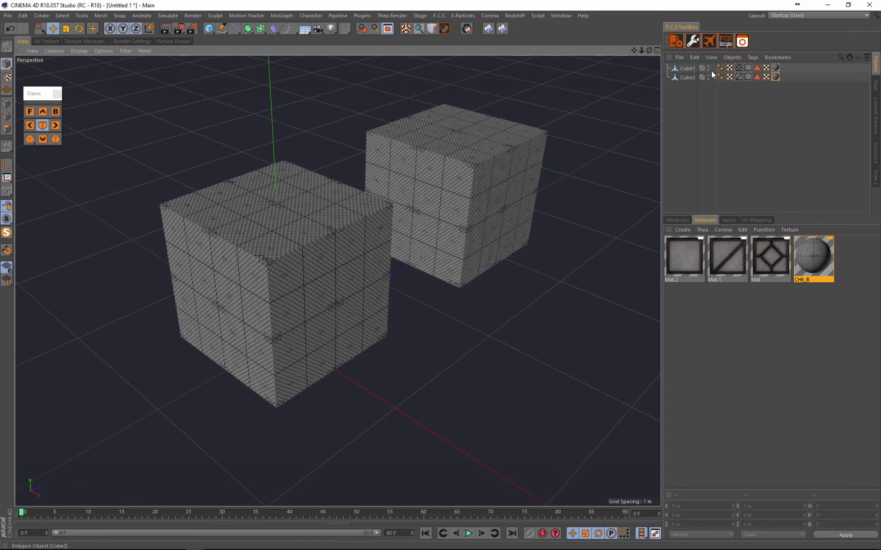
{"action": "left_click", "coordinate": [676, 69]}
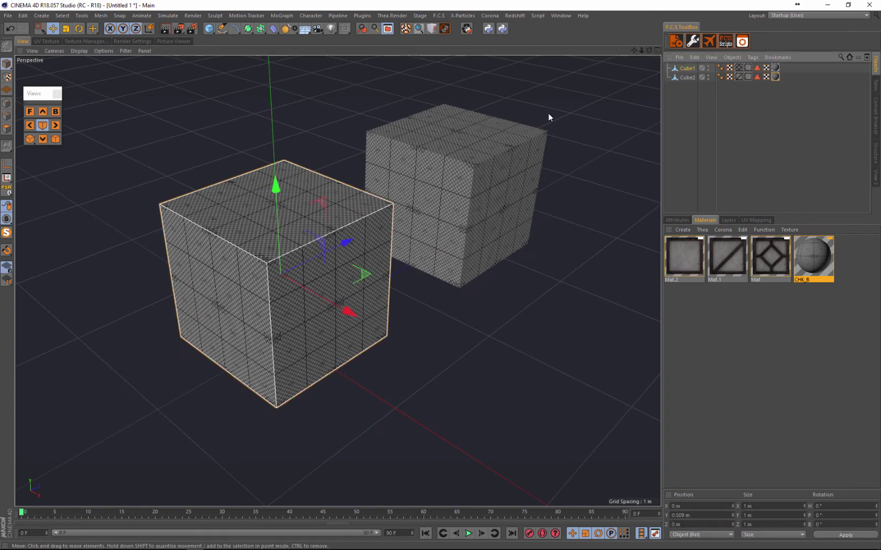
Show the CHK_B checker texture in the UV texture view and examine its grid of 512 and 1024 pixel tiles
{"action": "left_click", "coordinate": [47, 41]}
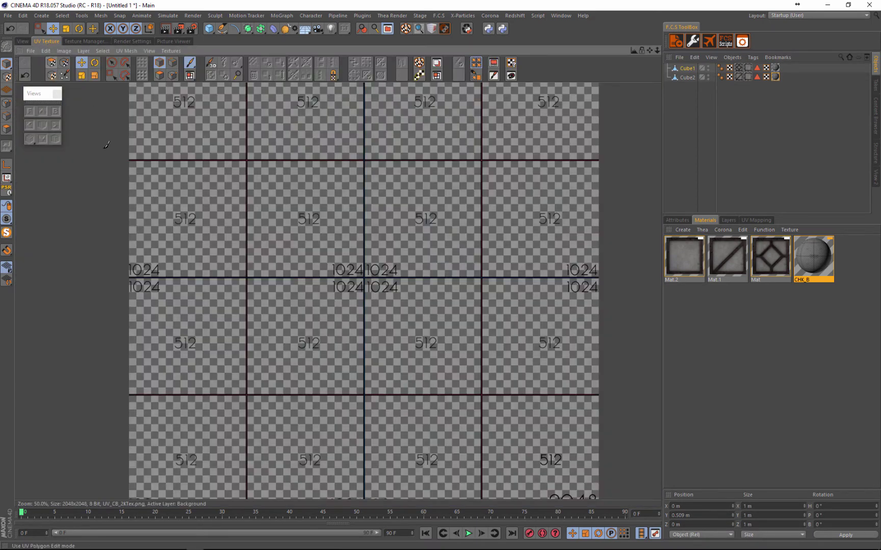
{"action": "scroll", "coordinate": [121, 183], "scroll_direction": "down", "scroll_amount": 6}
{"action": "scroll", "coordinate": [141, 189], "scroll_direction": "up", "scroll_amount": 4}
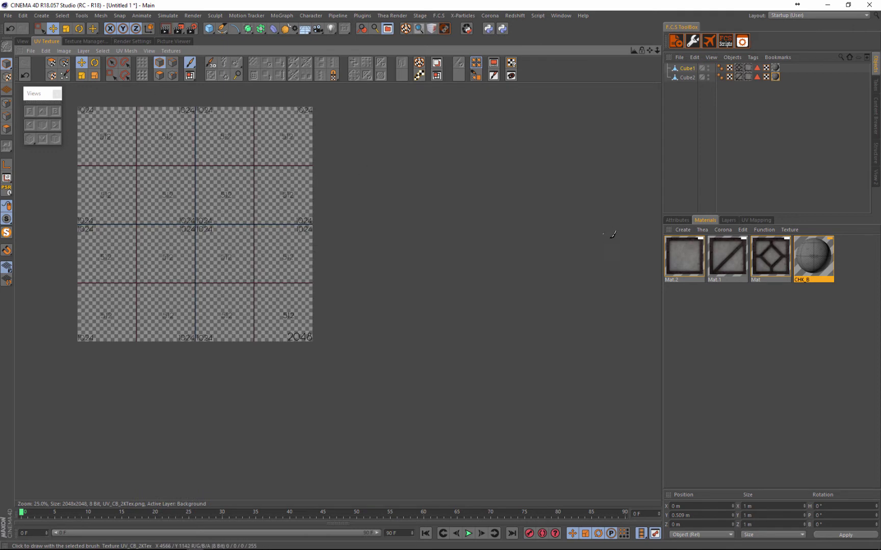
{"action": "scroll", "coordinate": [371, 289], "scroll_direction": "down", "scroll_amount": 4}
{"action": "scroll", "coordinate": [336, 253], "scroll_direction": "up", "scroll_amount": 2}
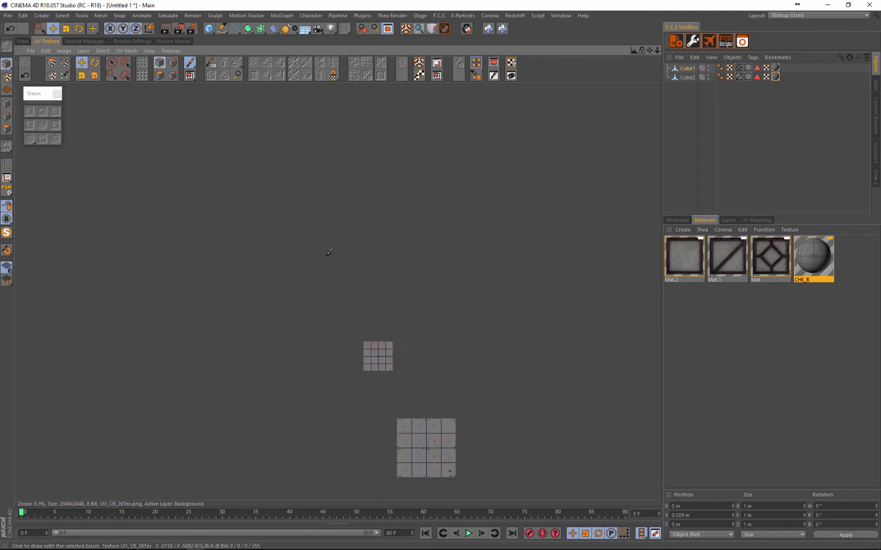
{"action": "scroll", "coordinate": [305, 219], "scroll_direction": "down", "scroll_amount": 3}
{"action": "scroll", "coordinate": [339, 272], "scroll_direction": "up", "scroll_amount": 1}
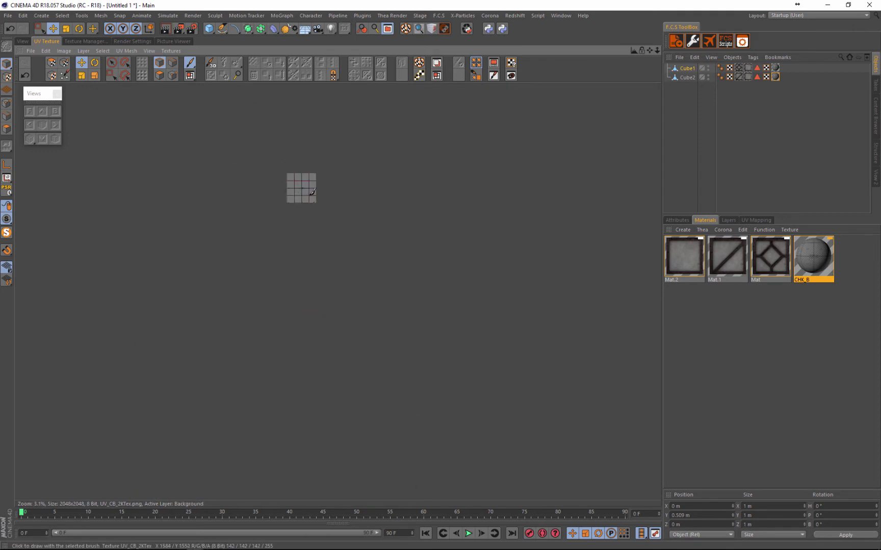
{"action": "scroll", "coordinate": [332, 250], "scroll_direction": "up", "scroll_amount": 6}
{"action": "right_click", "coordinate": [808, 255]}
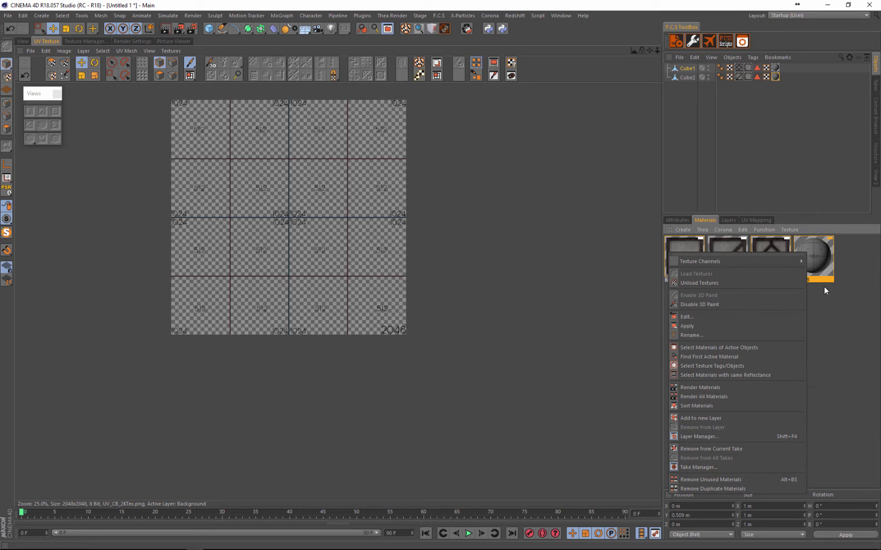
{"action": "left_click", "coordinate": [855, 256]}
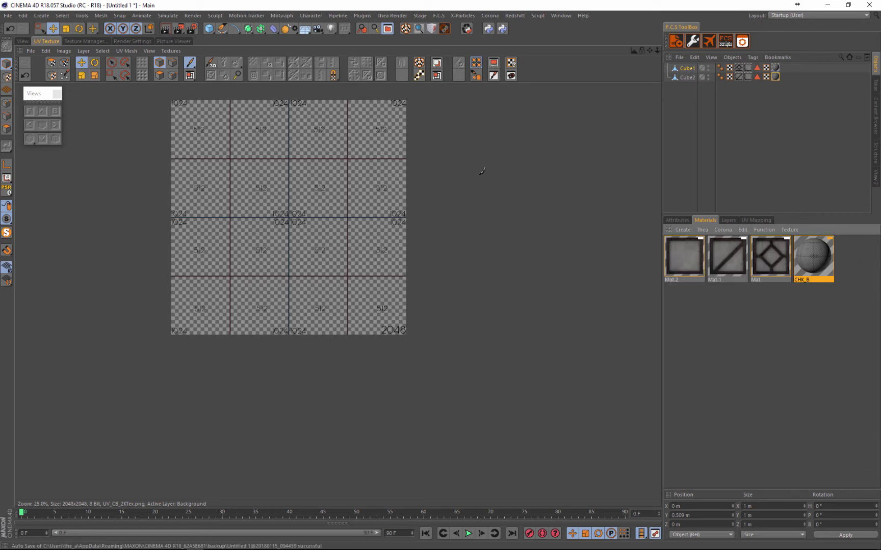
{"action": "left_click", "coordinate": [171, 51]}
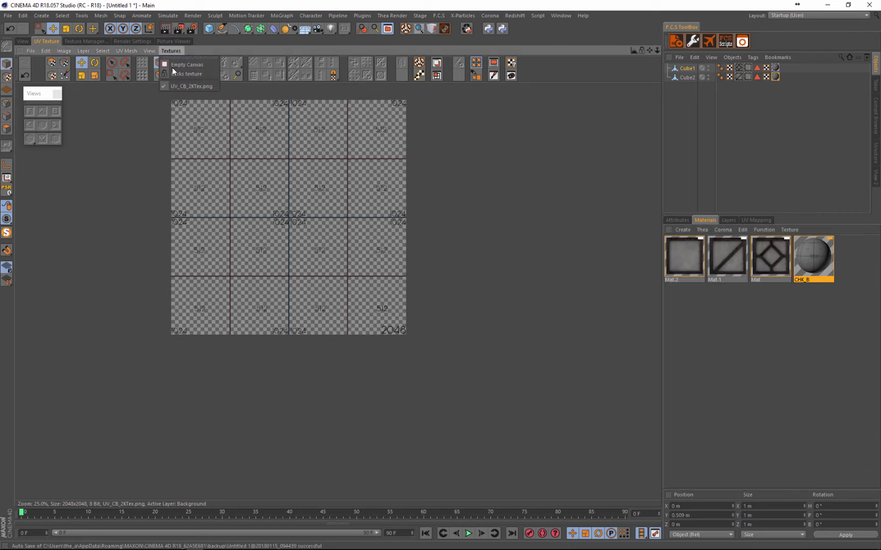
{"action": "left_click", "coordinate": [844, 251]}
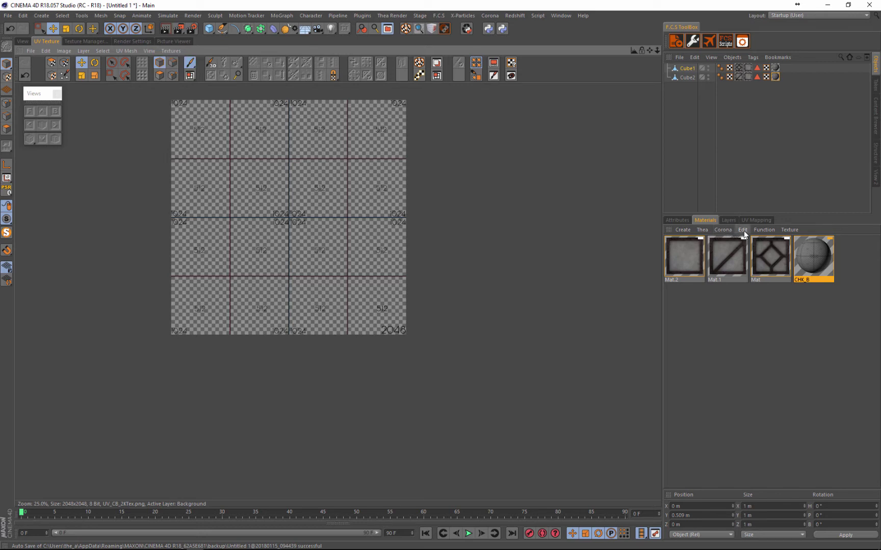
List the materials in the compact Layer Manager display and load the textures of Mat, Mat.1 and Mat.2 for painting
{"action": "left_click", "coordinate": [743, 230]}
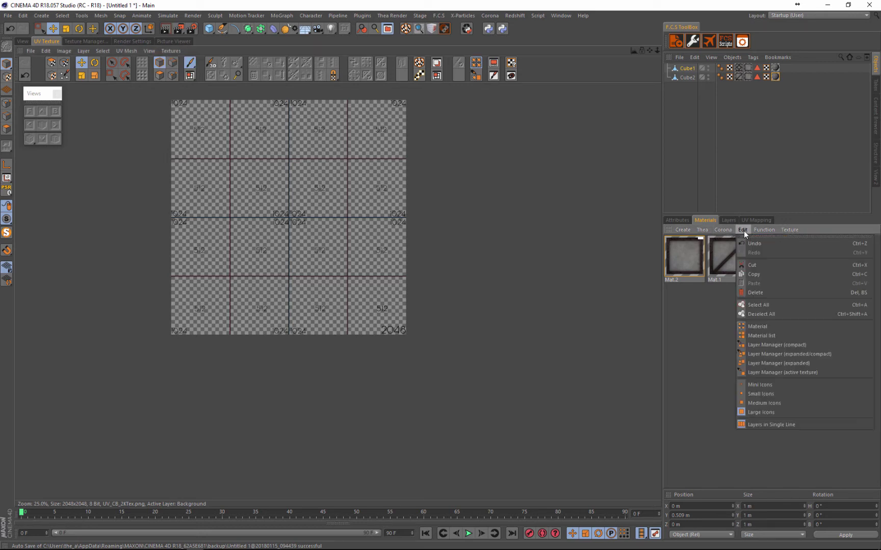
{"action": "left_click", "coordinate": [779, 345]}
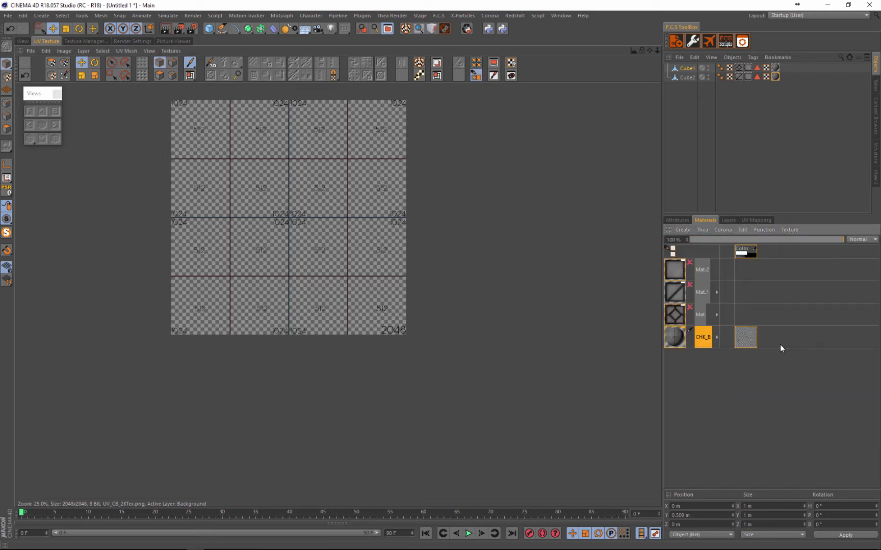
{"action": "left_click", "coordinate": [690, 308]}
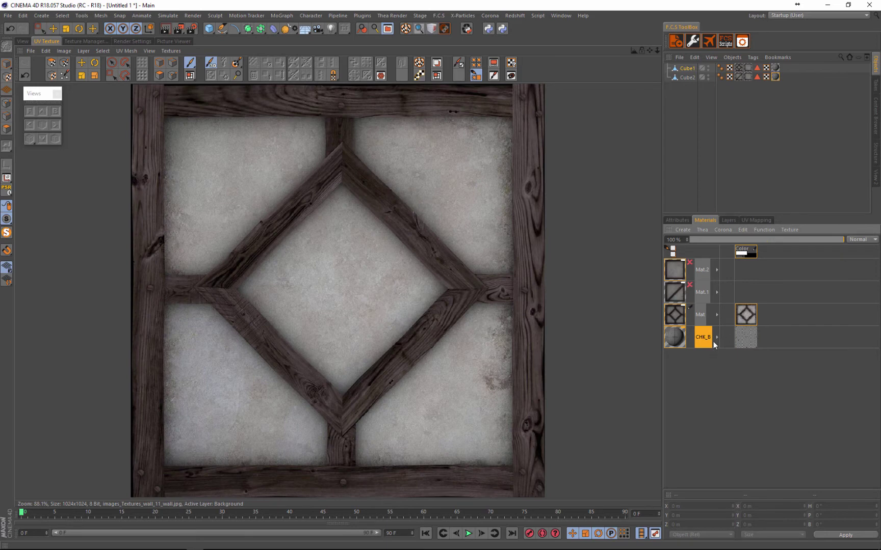
{"action": "left_click", "coordinate": [690, 285]}
{"action": "left_click", "coordinate": [690, 263]}
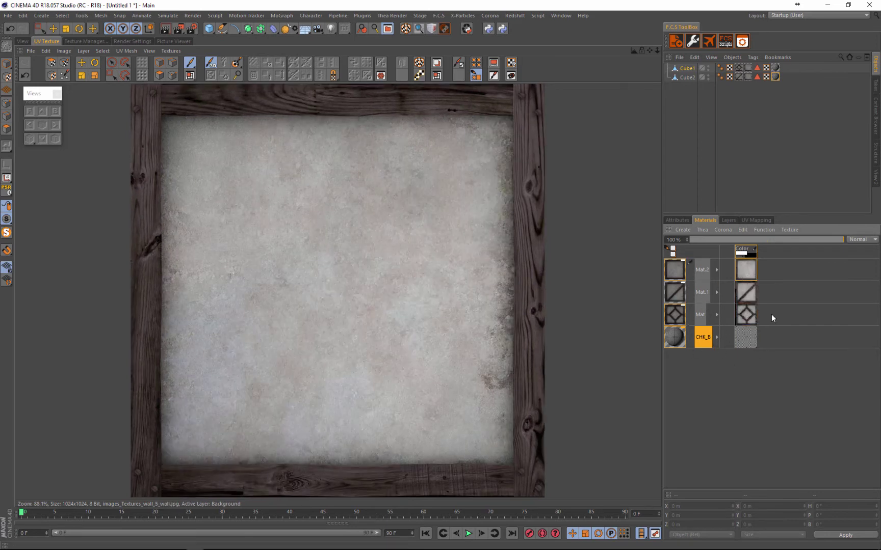
Show the CHK_B checker texture in the UV view again and return the materials list to the standard Material display
{"action": "left_click", "coordinate": [678, 341]}
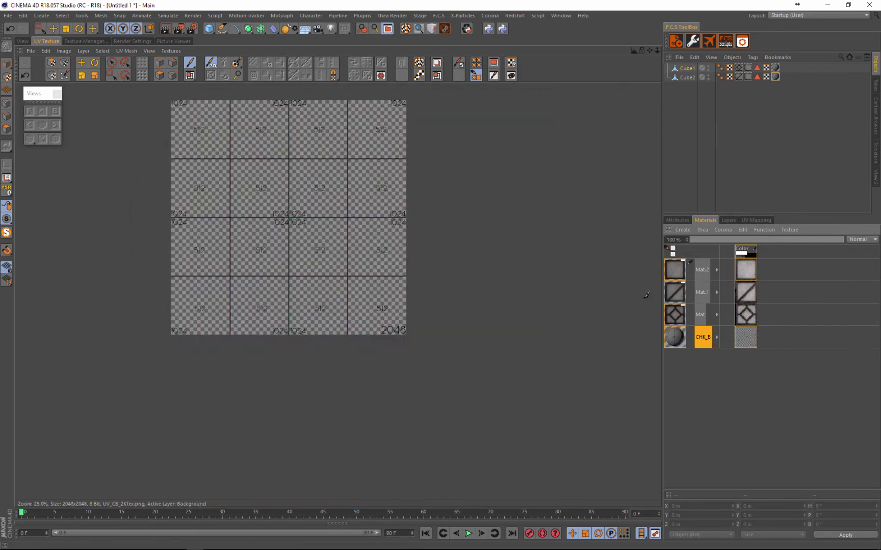
{"action": "left_click", "coordinate": [743, 231]}
{"action": "left_click", "coordinate": [765, 327]}
{"action": "scroll", "coordinate": [389, 271], "scroll_direction": "down", "scroll_amount": 2}
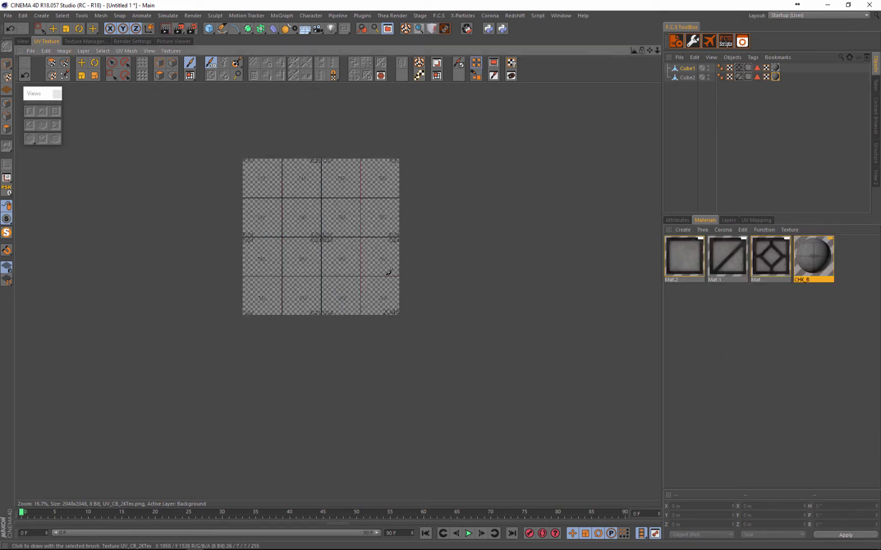
{"action": "scroll", "coordinate": [392, 329], "scroll_direction": "down", "scroll_amount": 4}
{"action": "scroll", "coordinate": [395, 327], "scroll_direction": "up", "scroll_amount": 5}
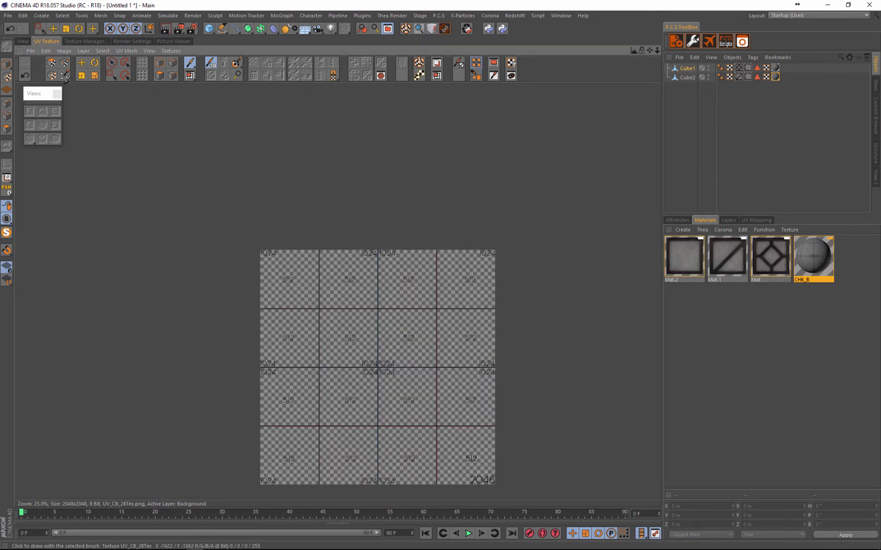
Enable UV polygon editing and select Cube1's checker texture tag to show its UVs over the checker texture
{"action": "left_click", "coordinate": [51, 63]}
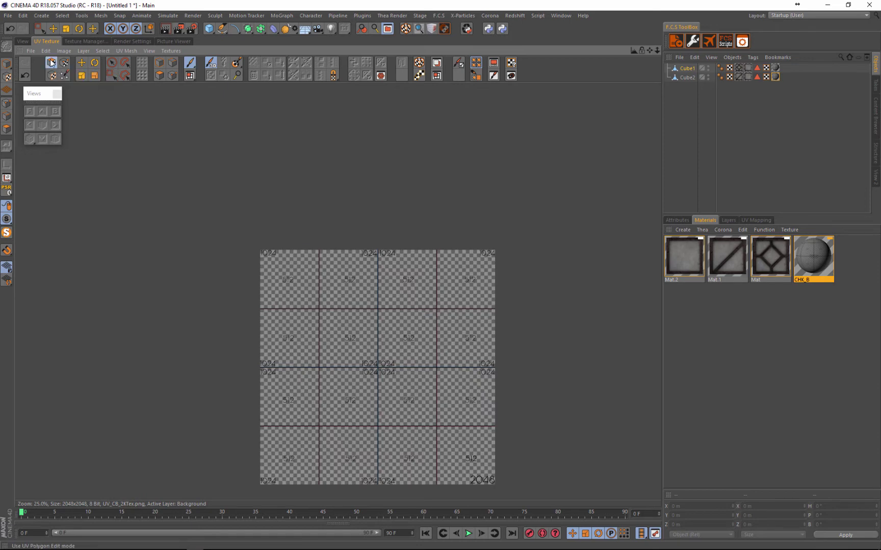
{"action": "scroll", "coordinate": [260, 259], "scroll_direction": "down", "scroll_amount": 1}
{"action": "scroll", "coordinate": [301, 314], "scroll_direction": "up", "scroll_amount": 1}
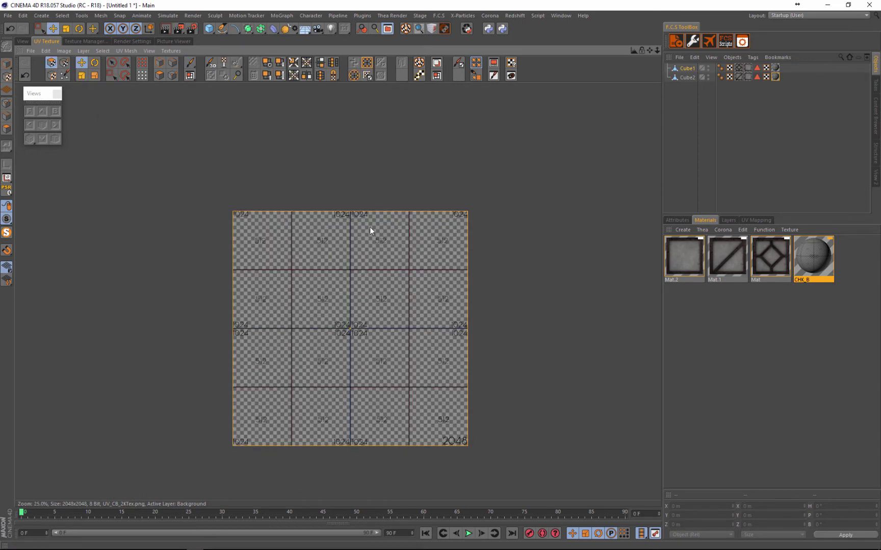
{"action": "left_click", "coordinate": [688, 69]}
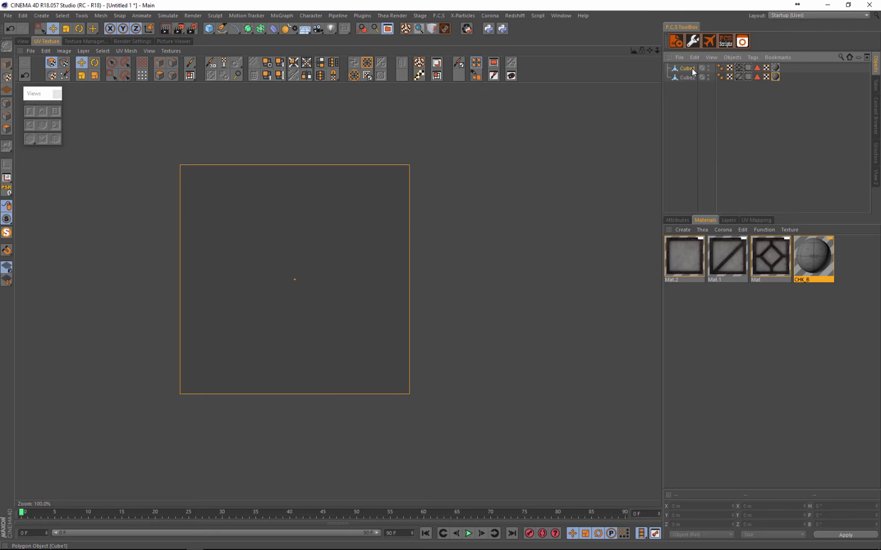
{"action": "left_click", "coordinate": [775, 68]}
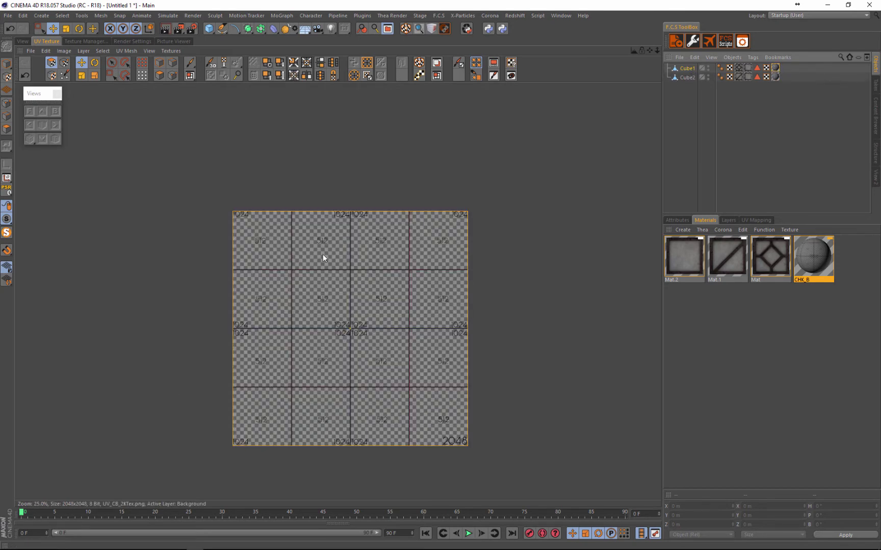
Apply a Box projection to Cube1's UVs
{"action": "scroll", "coordinate": [323, 255], "scroll_direction": "up", "scroll_amount": 1}
{"action": "scroll", "coordinate": [319, 264], "scroll_direction": "down", "scroll_amount": 1}
{"action": "scroll", "coordinate": [326, 255], "scroll_direction": "up", "scroll_amount": 1}
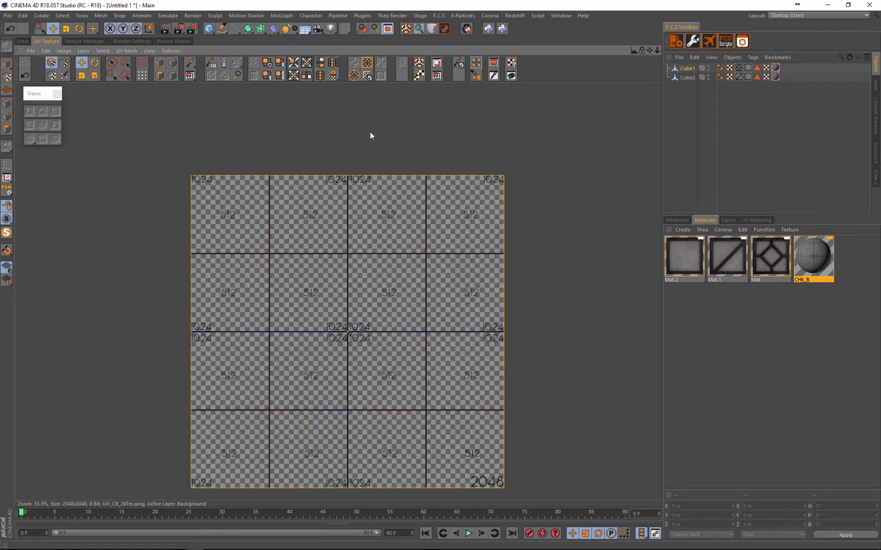
{"action": "scroll", "coordinate": [369, 131], "scroll_direction": "down", "scroll_amount": 1}
{"action": "scroll", "coordinate": [385, 234], "scroll_direction": "up", "scroll_amount": 1}
{"action": "left_click", "coordinate": [756, 220]}
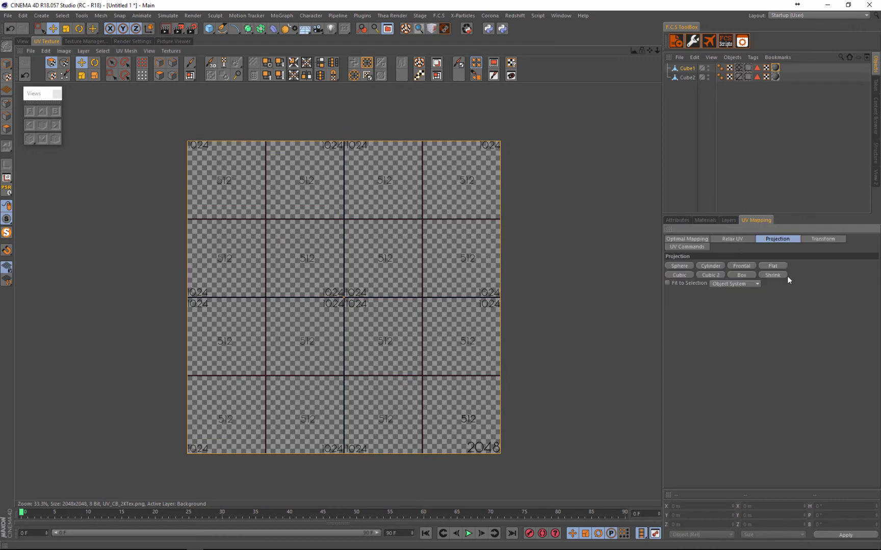
{"action": "left_click", "coordinate": [742, 276]}
{"action": "scroll", "coordinate": [341, 257], "scroll_direction": "up", "scroll_amount": 1}
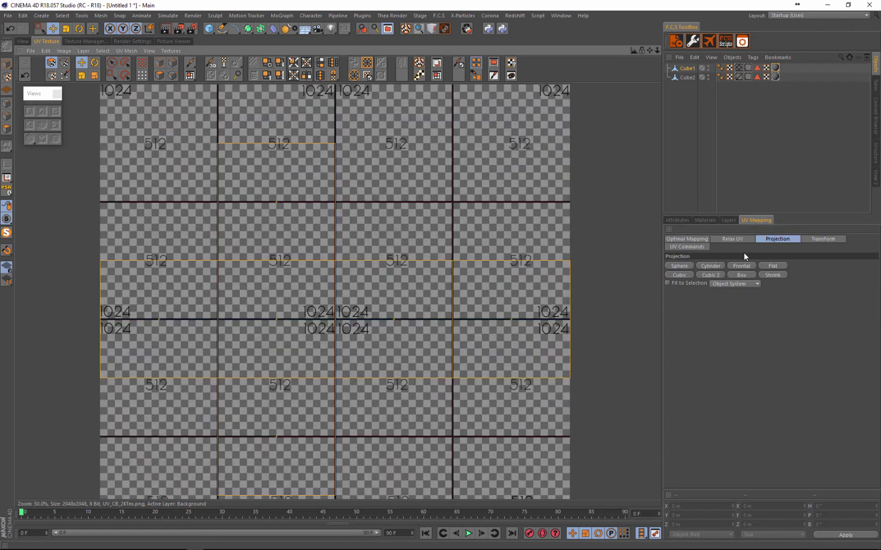
{"action": "scroll", "coordinate": [407, 273], "scroll_direction": "down", "scroll_amount": 2}
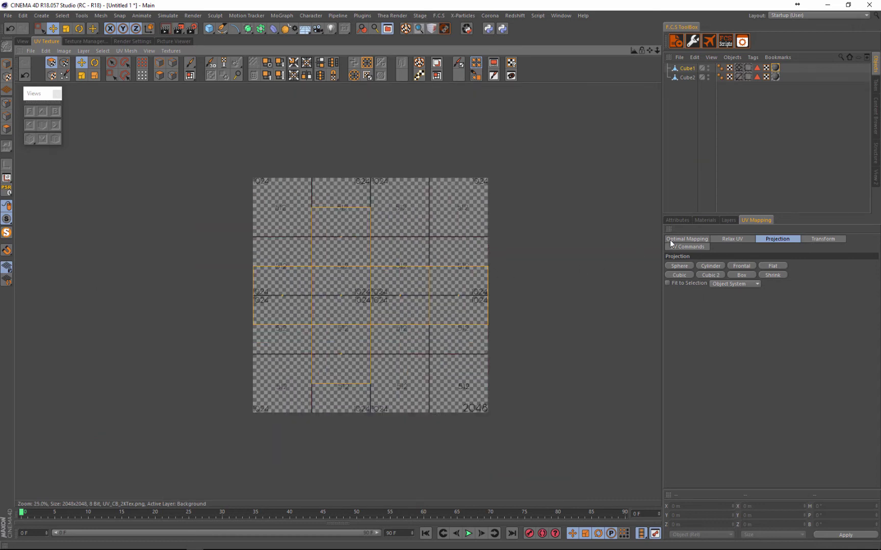
{"action": "scroll", "coordinate": [451, 273], "scroll_direction": "up", "scroll_amount": 1}
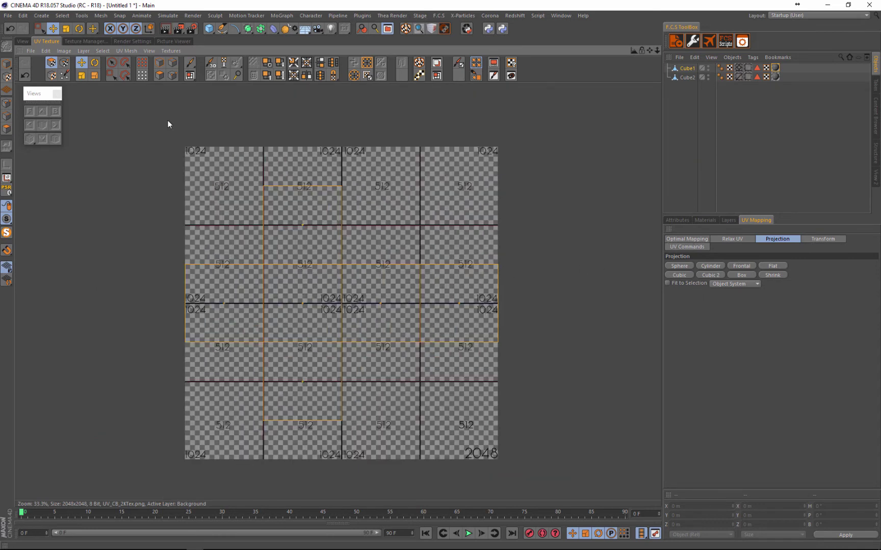
Scale Cube1's unfolded UV layout down to slightly more than half the width of the checker texture
{"action": "left_click", "coordinate": [80, 76]}
{"action": "left_click_drag", "start_coordinate": [445, 275], "coordinate": [440, 275]}
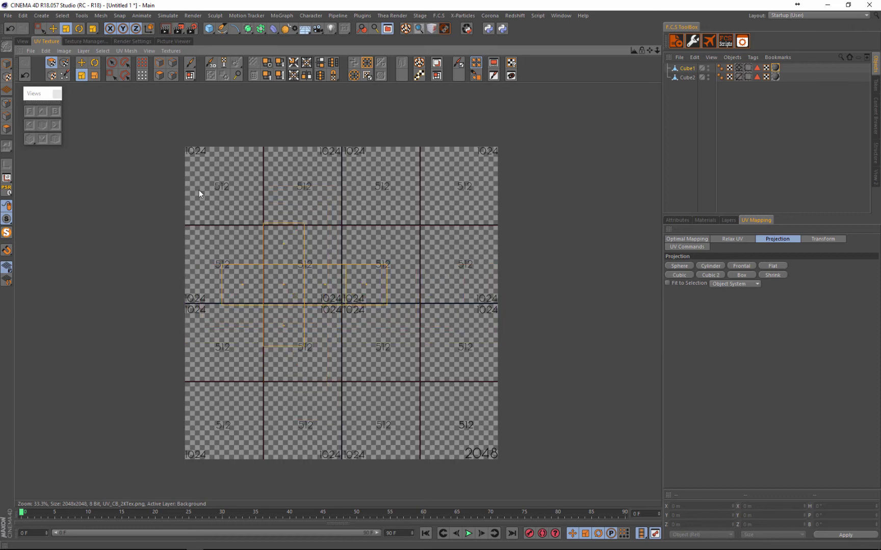
{"action": "scroll", "coordinate": [214, 164], "scroll_direction": "up", "scroll_amount": 2}
{"action": "scroll", "coordinate": [336, 275], "scroll_direction": "down", "scroll_amount": 2}
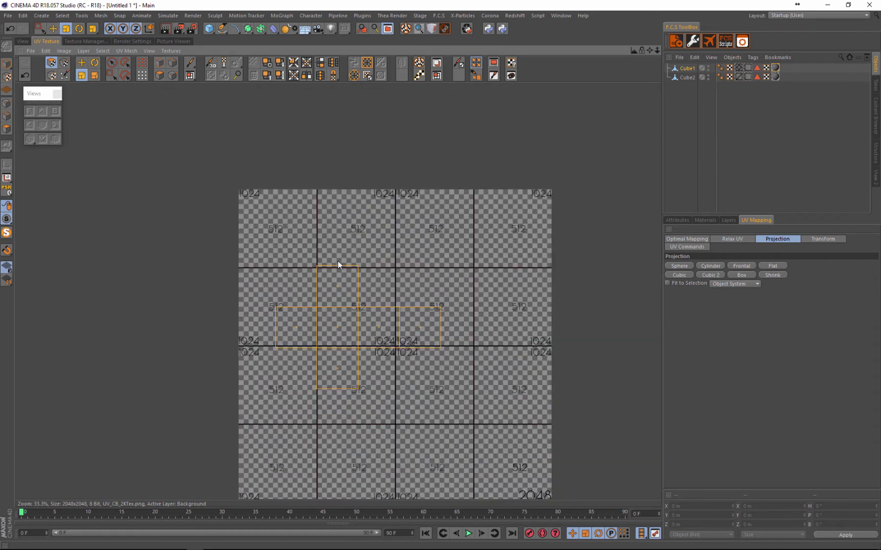
Move Cube1's UV layout into the upper-left 1024 quadrant of the checker texture and scale it down to the quadrant's width
{"action": "left_click", "coordinate": [82, 63]}
{"action": "left_click_drag", "start_coordinate": [364, 360], "coordinate": [441, 275]}
{"action": "scroll", "coordinate": [243, 308], "scroll_direction": "up", "scroll_amount": 1}
{"action": "scroll", "coordinate": [149, 182], "scroll_direction": "up", "scroll_amount": 1}
{"action": "left_click", "coordinate": [81, 76]}
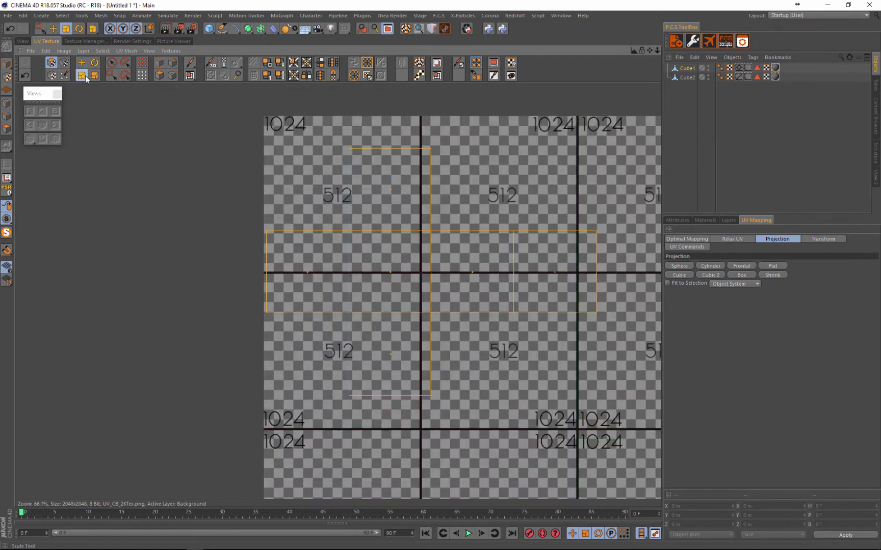
{"action": "left_click_drag", "start_coordinate": [255, 232], "coordinate": [440, 275]}
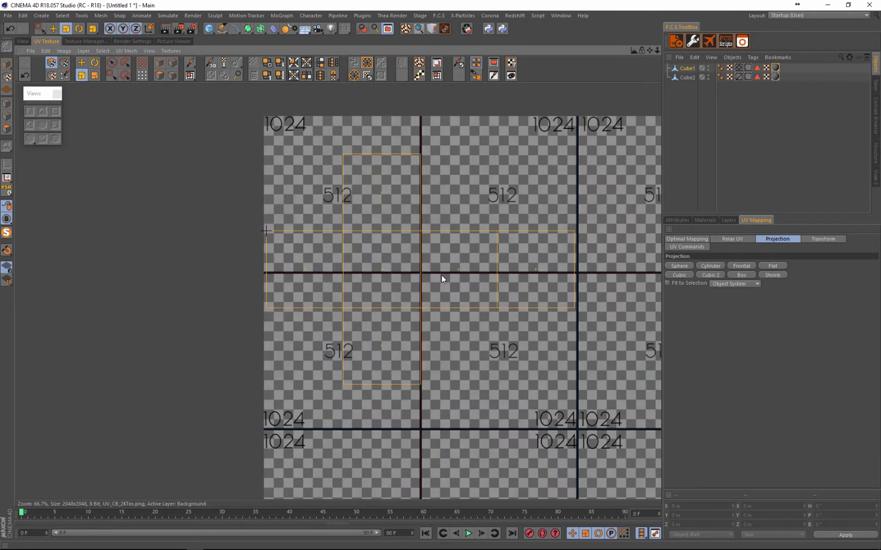
Examine how Cube1's UV layout sits within the upper-left 1024 quadrant compared with the texture's other quadrants
{"action": "scroll", "coordinate": [336, 233], "scroll_direction": "down", "scroll_amount": 2}
{"action": "scroll", "coordinate": [346, 235], "scroll_direction": "up", "scroll_amount": 1}
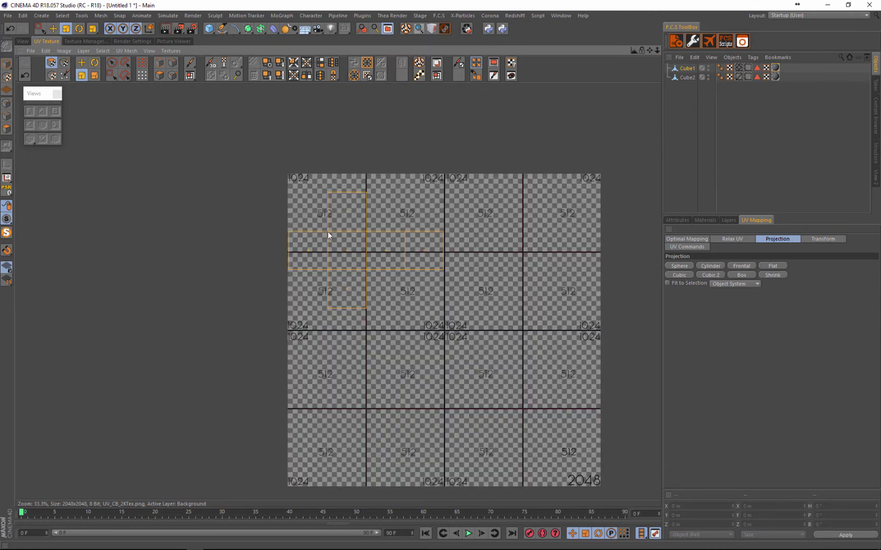
{"action": "scroll", "coordinate": [329, 235], "scroll_direction": "down", "scroll_amount": 1}
{"action": "scroll", "coordinate": [365, 242], "scroll_direction": "up", "scroll_amount": 1}
{"action": "scroll", "coordinate": [475, 259], "scroll_direction": "up", "scroll_amount": 1}
{"action": "scroll", "coordinate": [342, 266], "scroll_direction": "down", "scroll_amount": 2}
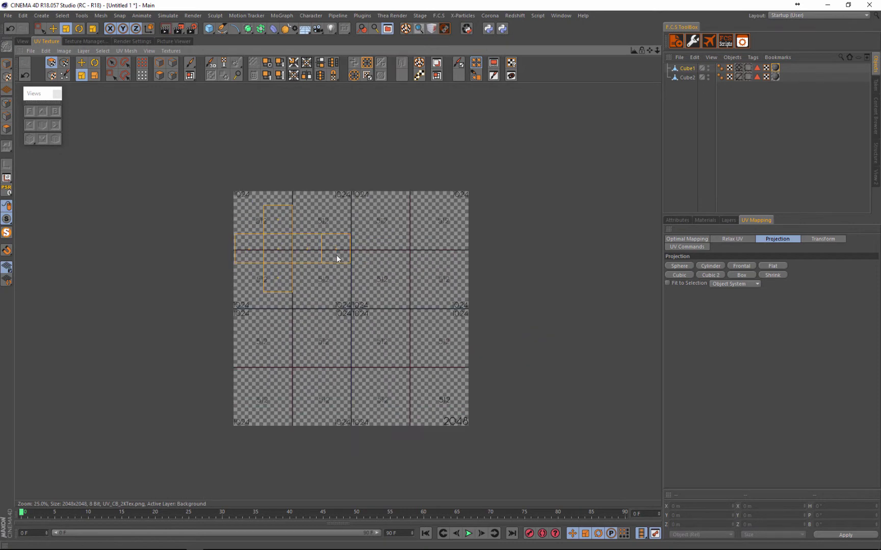
{"action": "scroll", "coordinate": [319, 257], "scroll_direction": "up", "scroll_amount": 1}
{"action": "scroll", "coordinate": [275, 241], "scroll_direction": "down", "scroll_amount": 1}
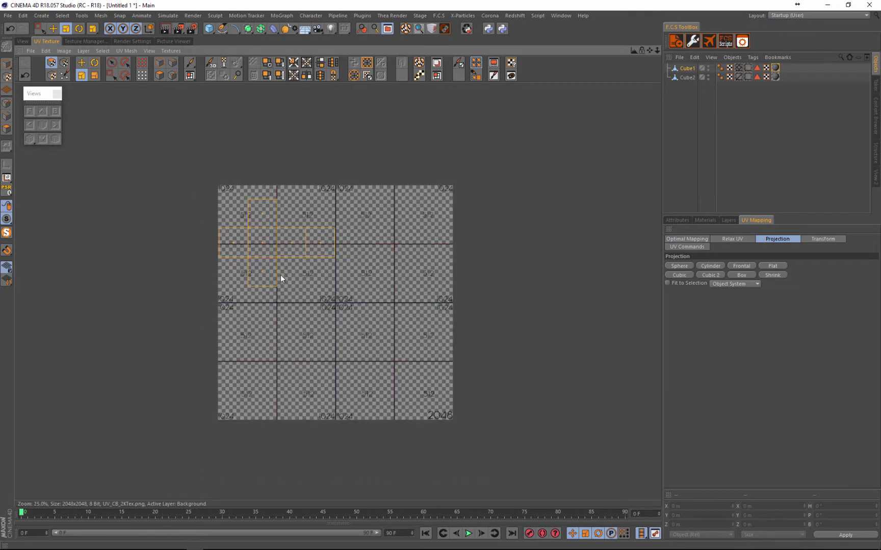
{"action": "scroll", "coordinate": [281, 277], "scroll_direction": "up", "scroll_amount": 2}
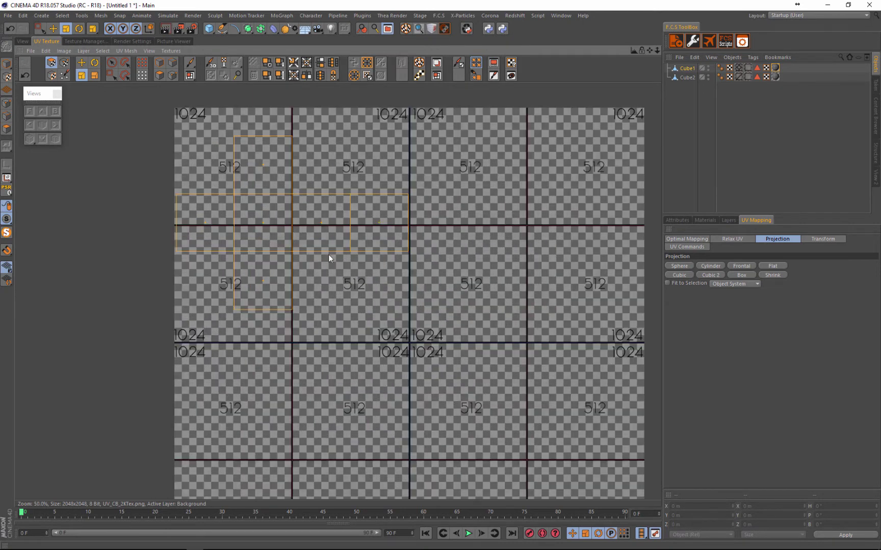
{"action": "scroll", "coordinate": [385, 280], "scroll_direction": "down", "scroll_amount": 2}
{"action": "scroll", "coordinate": [375, 264], "scroll_direction": "up", "scroll_amount": 1}
{"action": "scroll", "coordinate": [372, 259], "scroll_direction": "down", "scroll_amount": 1}
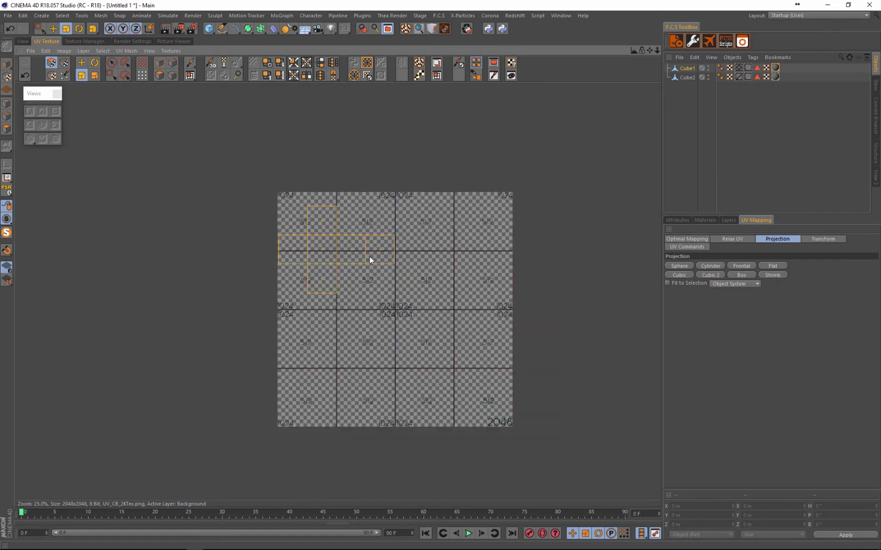
{"action": "scroll", "coordinate": [369, 258], "scroll_direction": "down", "scroll_amount": 1}
{"action": "scroll", "coordinate": [388, 224], "scroll_direction": "up", "scroll_amount": 2}
{"action": "scroll", "coordinate": [340, 275], "scroll_direction": "down", "scroll_amount": 2}
{"action": "scroll", "coordinate": [419, 304], "scroll_direction": "up", "scroll_amount": 2}
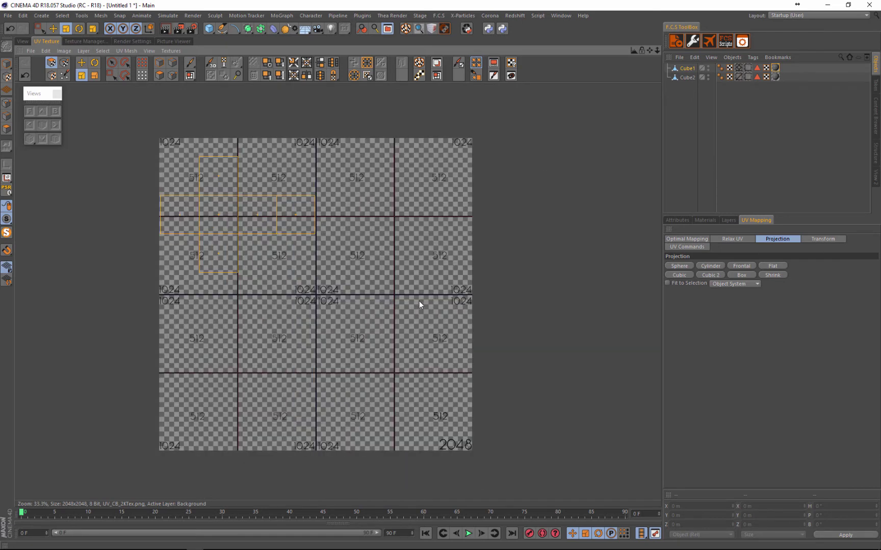
{"action": "scroll", "coordinate": [276, 201], "scroll_direction": "down", "scroll_amount": 2}
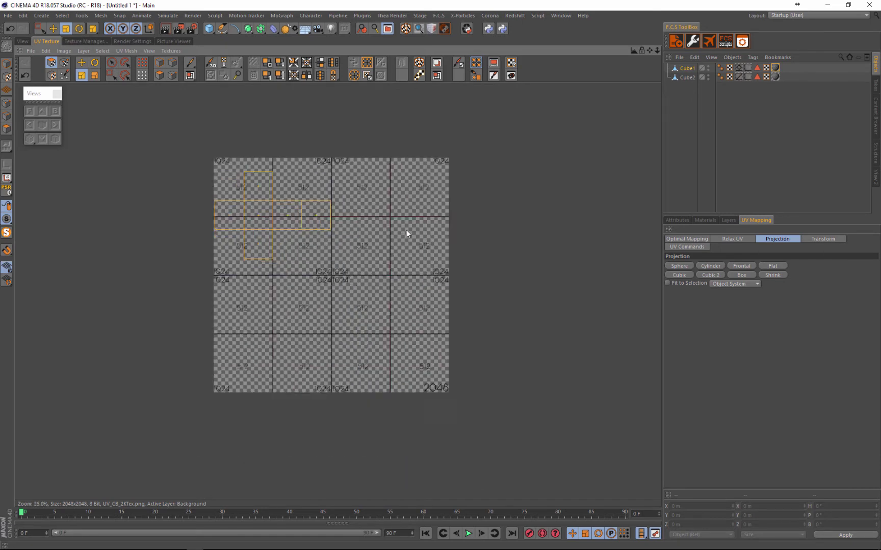
Scale Cube1's UV layout up to about 80% of the texture width and move its four-face row to the texture's upper edge
{"action": "scroll", "coordinate": [295, 203], "scroll_direction": "up", "scroll_amount": 3}
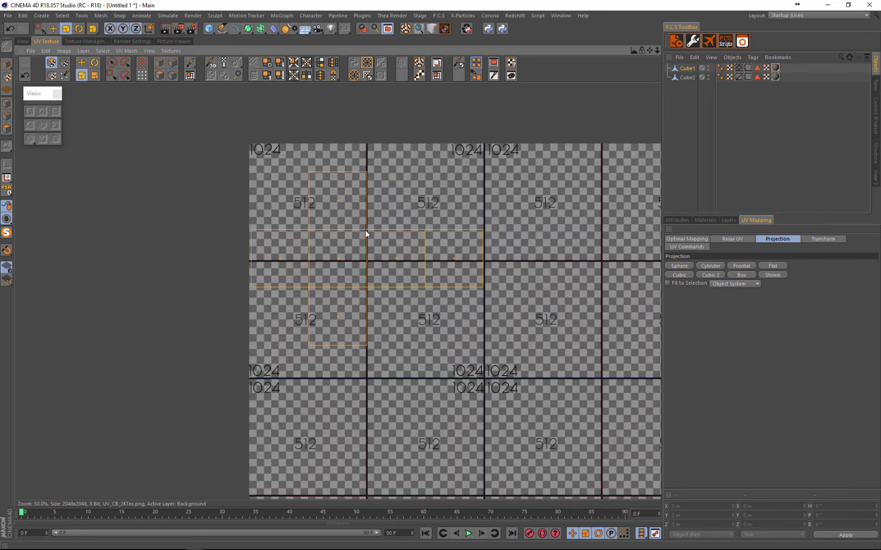
{"action": "left_click_drag", "start_coordinate": [253, 229], "coordinate": [440, 275]}
{"action": "key", "text": "e"}
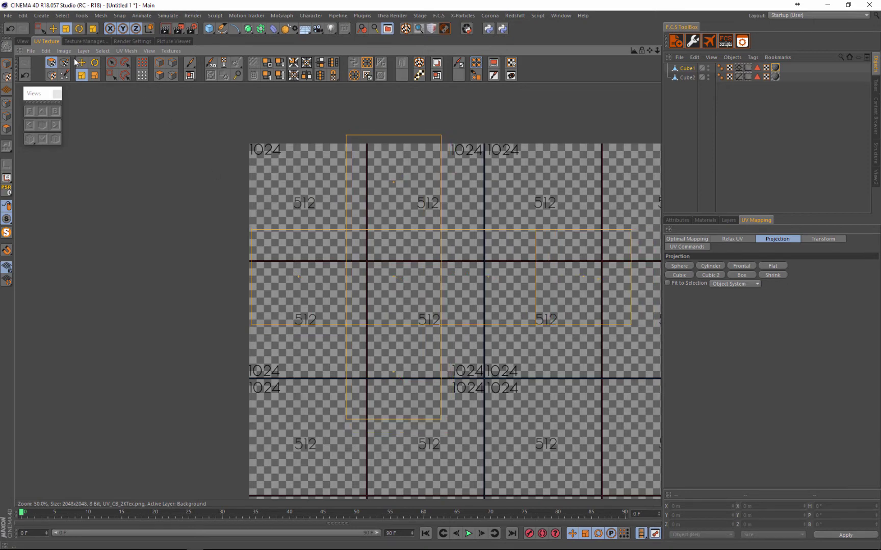
{"action": "left_click_drag", "start_coordinate": [259, 232], "coordinate": [441, 275]}
Move the uppermost face of Cube1's UV layout beside the lowest face to form a second row under the first column
{"action": "scroll", "coordinate": [231, 277], "scroll_direction": "down", "scroll_amount": 1}
{"action": "left_click", "coordinate": [243, 201]}
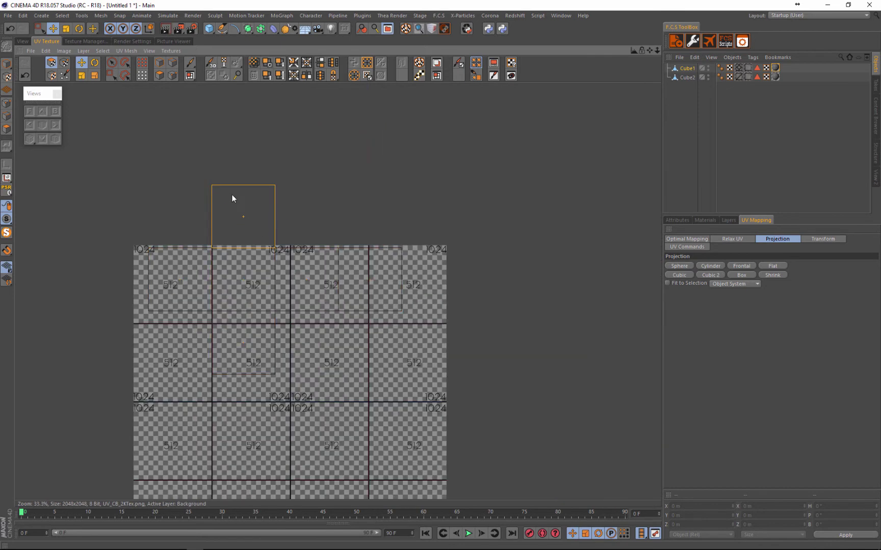
{"action": "left_click_drag", "start_coordinate": [216, 185], "coordinate": [441, 275]}
{"action": "left_click_drag", "start_coordinate": [283, 187], "coordinate": [441, 276]}
Move the two rightmost faces of Cube1's top UV row into a third row, forming a two-by-three block
{"action": "scroll", "coordinate": [310, 239], "scroll_direction": "down", "scroll_amount": 3}
{"action": "scroll", "coordinate": [310, 238], "scroll_direction": "up", "scroll_amount": 3}
{"action": "left_click", "coordinate": [349, 231]}
{"action": "left_click_drag", "start_coordinate": [308, 209], "coordinate": [440, 276]}
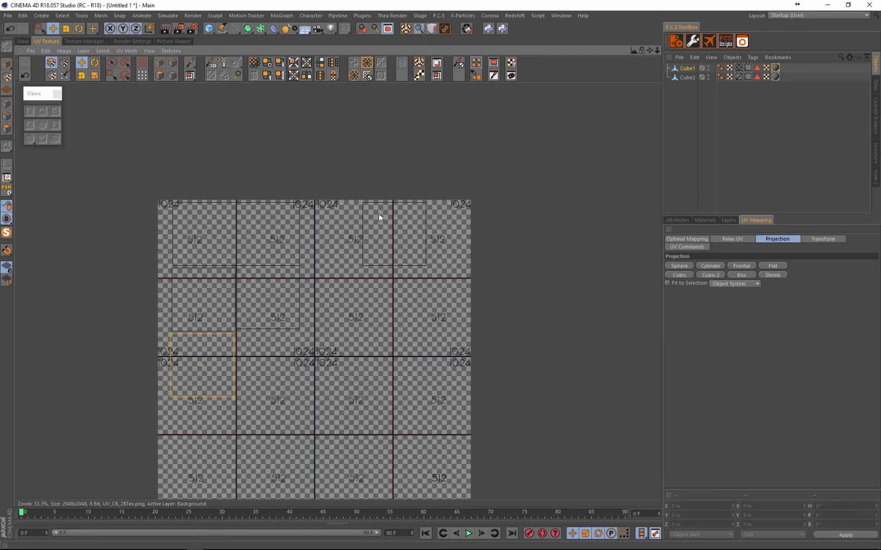
{"action": "left_click", "coordinate": [368, 203]}
{"action": "left_click_drag", "start_coordinate": [368, 203], "coordinate": [440, 275]}
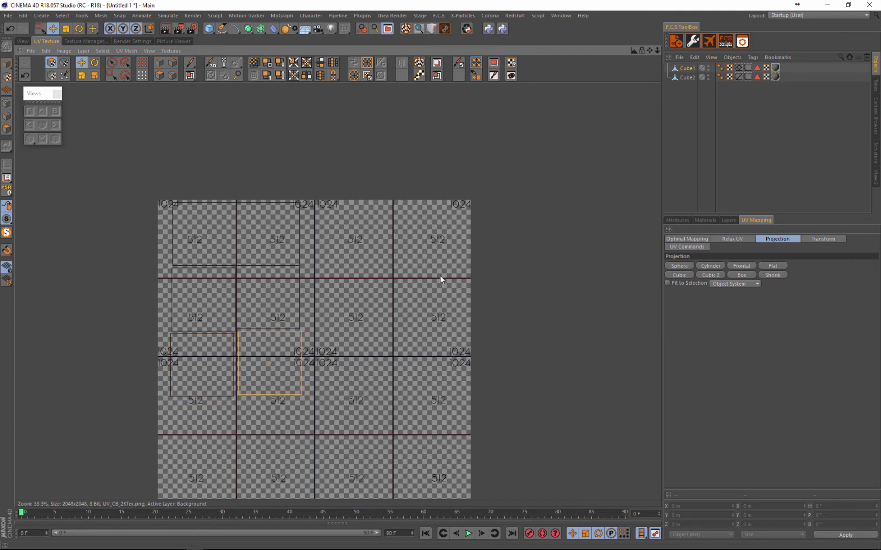
Examine how Cube1's two-by-three block of UV faces fits within the left half of the checker texture
{"action": "scroll", "coordinate": [349, 234], "scroll_direction": "down", "scroll_amount": 3}
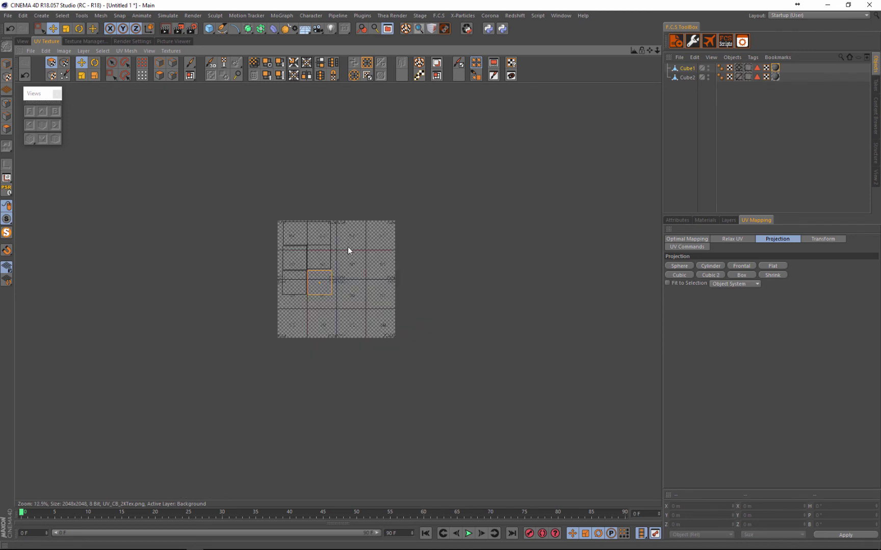
{"action": "scroll", "coordinate": [348, 249], "scroll_direction": "up", "scroll_amount": 2}
{"action": "scroll", "coordinate": [281, 226], "scroll_direction": "up", "scroll_amount": 2}
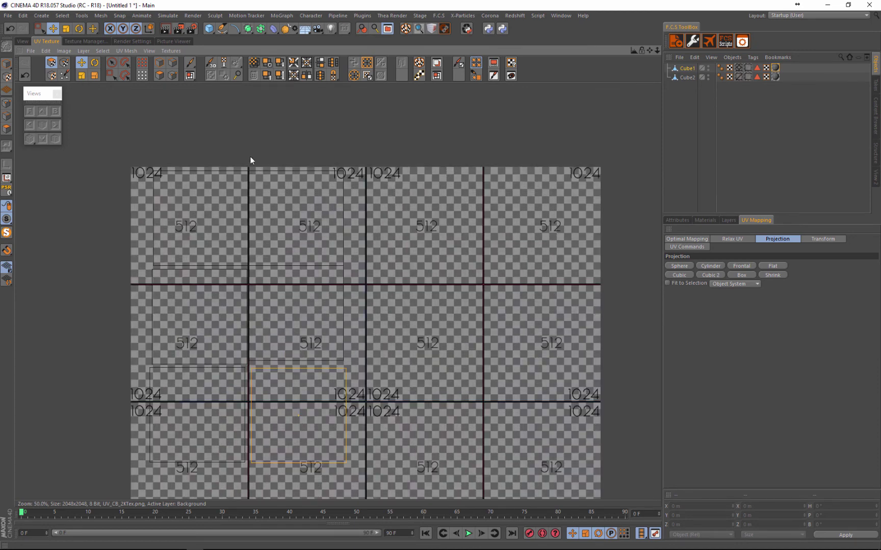
{"action": "scroll", "coordinate": [300, 224], "scroll_direction": "down", "scroll_amount": 3}
{"action": "scroll", "coordinate": [309, 252], "scroll_direction": "up", "scroll_amount": 3}
{"action": "scroll", "coordinate": [306, 219], "scroll_direction": "down", "scroll_amount": 1}
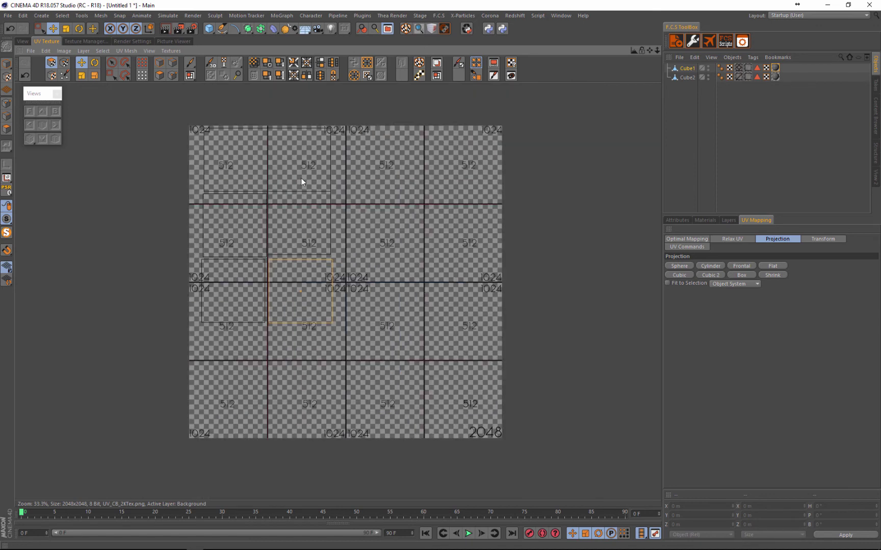
{"action": "scroll", "coordinate": [306, 153], "scroll_direction": "up", "scroll_amount": 2}
{"action": "scroll", "coordinate": [311, 124], "scroll_direction": "down", "scroll_amount": 1}
Select Cube2 and compare the checker texture on both cubes in the perspective view
{"action": "left_click", "coordinate": [687, 77]}
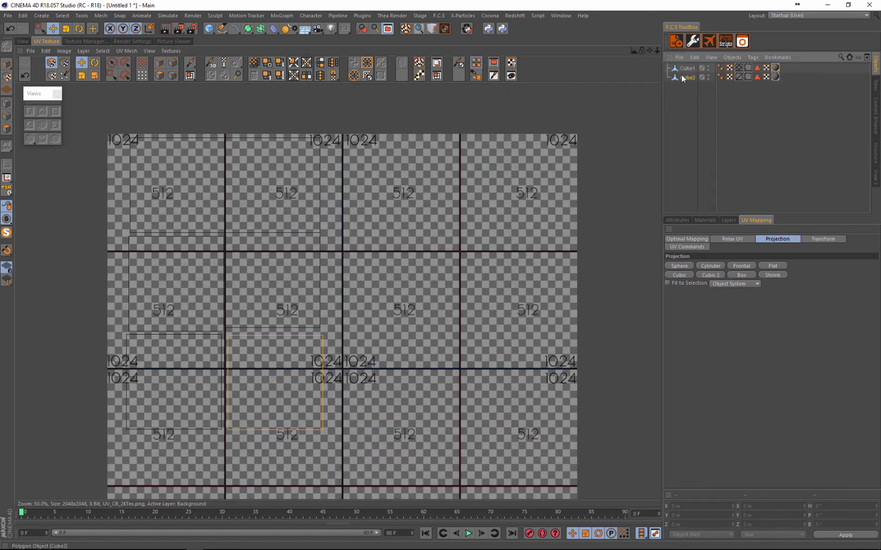
{"action": "scroll", "coordinate": [246, 226], "scroll_direction": "up", "scroll_amount": 2}
{"action": "scroll", "coordinate": [266, 205], "scroll_direction": "down", "scroll_amount": 1}
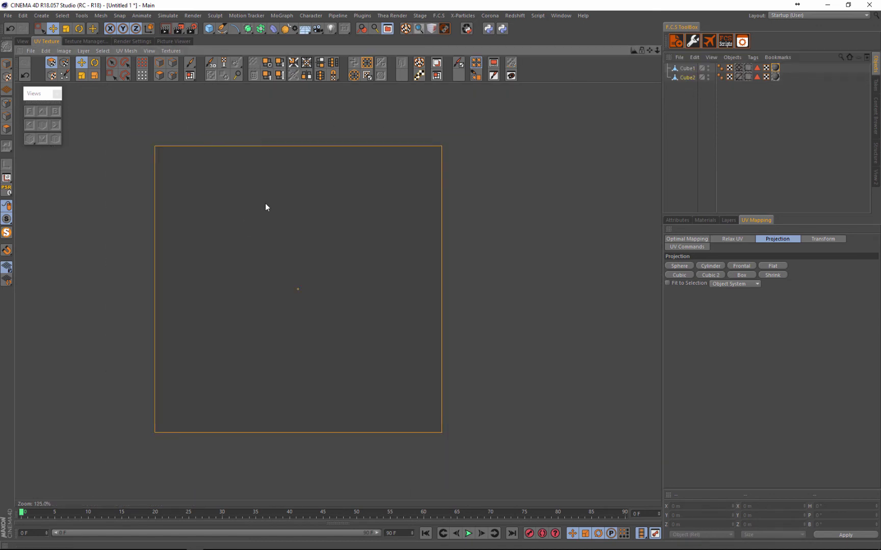
{"action": "scroll", "coordinate": [265, 204], "scroll_direction": "down", "scroll_amount": 1}
{"action": "left_click", "coordinate": [23, 41]}
{"action": "scroll", "coordinate": [268, 243], "scroll_direction": "down", "scroll_amount": 2}
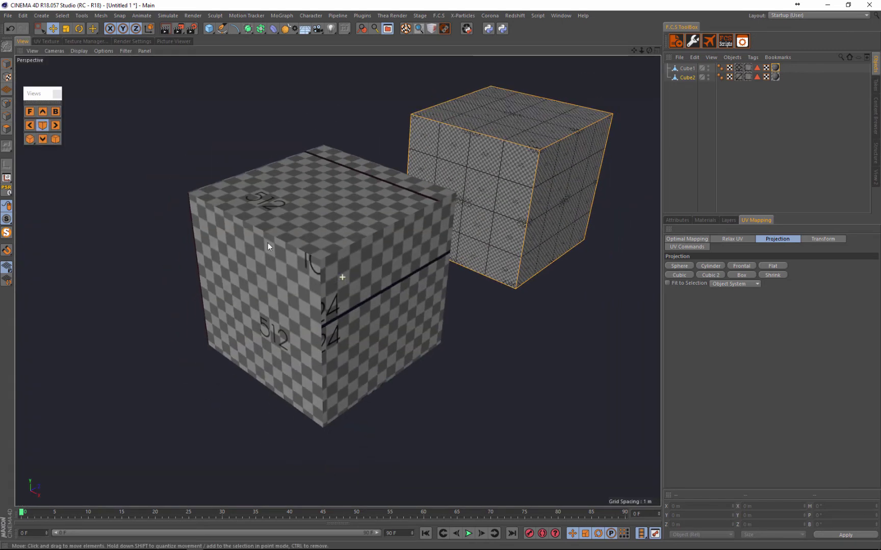
{"action": "scroll", "coordinate": [408, 153], "scroll_direction": "up", "scroll_amount": 3}
{"action": "scroll", "coordinate": [409, 151], "scroll_direction": "down", "scroll_amount": 3}
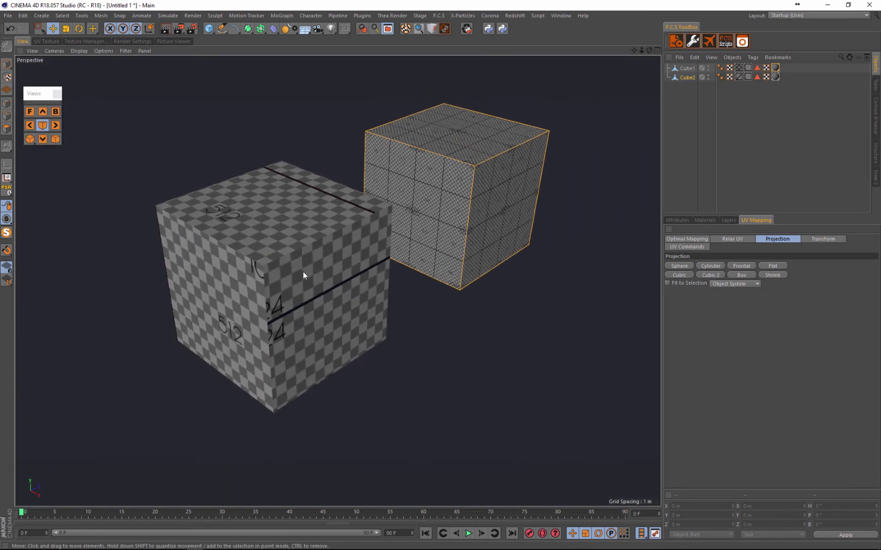
Show Cube2's checker texture behind its UVs and unwrap them with Optimal (Cubic) mapping
{"action": "left_click", "coordinate": [37, 41]}
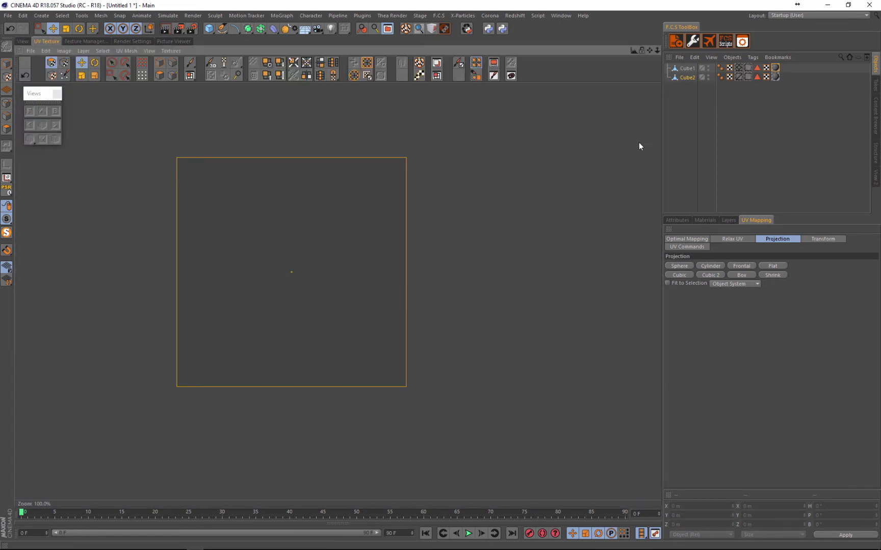
{"action": "left_click", "coordinate": [776, 77]}
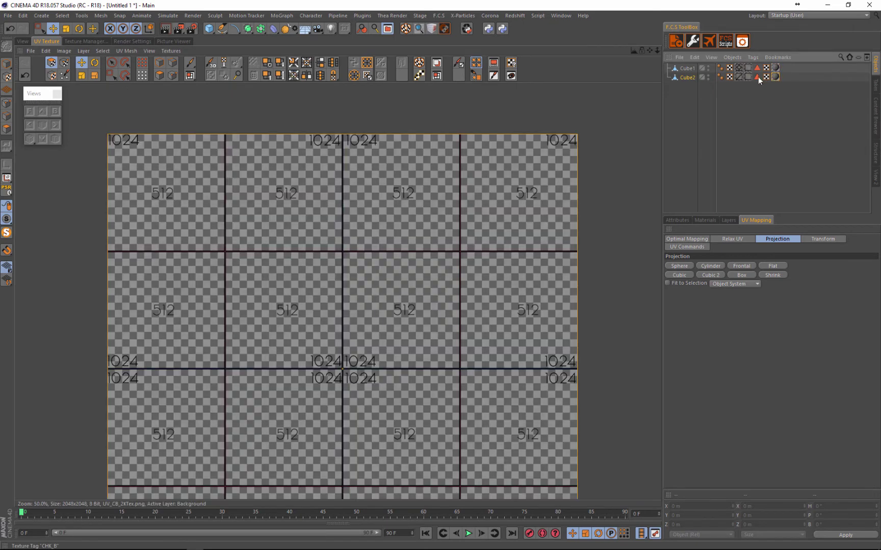
{"action": "scroll", "coordinate": [266, 173], "scroll_direction": "down", "scroll_amount": 2}
{"action": "scroll", "coordinate": [279, 180], "scroll_direction": "up", "scroll_amount": 1}
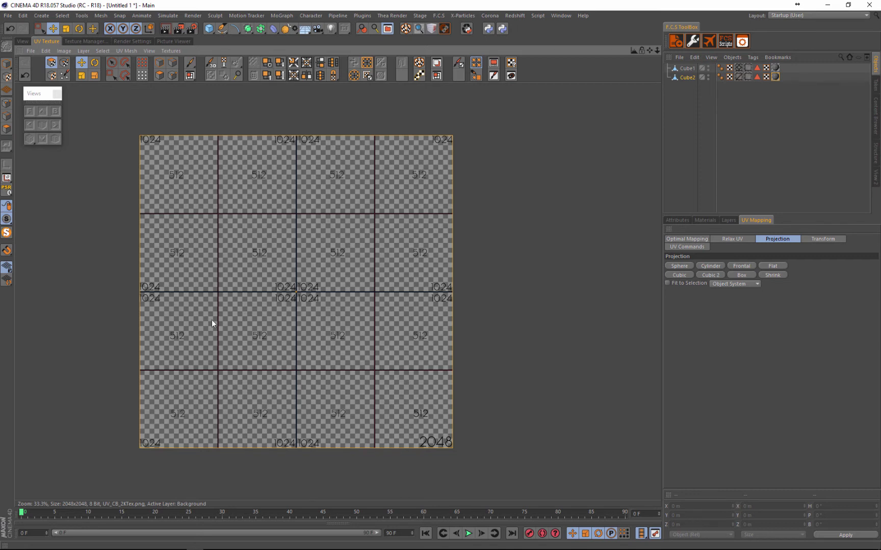
{"action": "left_click", "coordinate": [688, 239]}
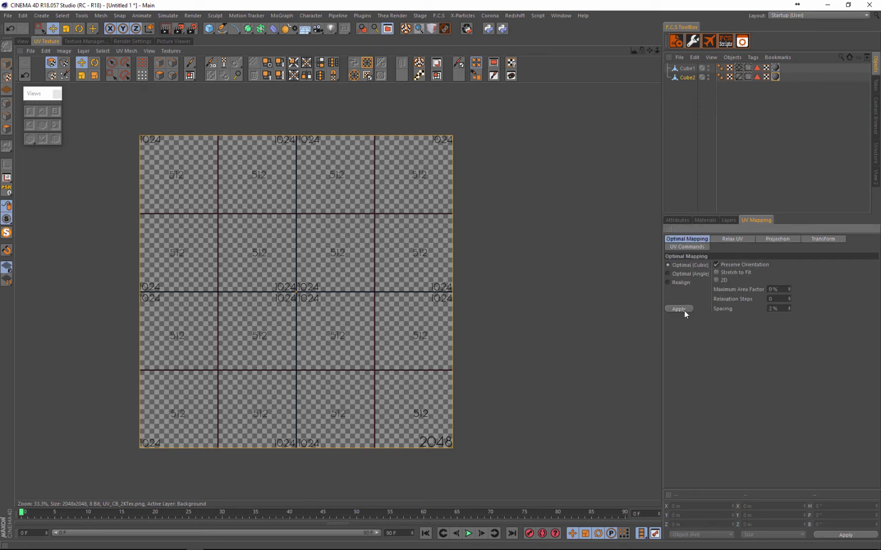
{"action": "left_click", "coordinate": [685, 310]}
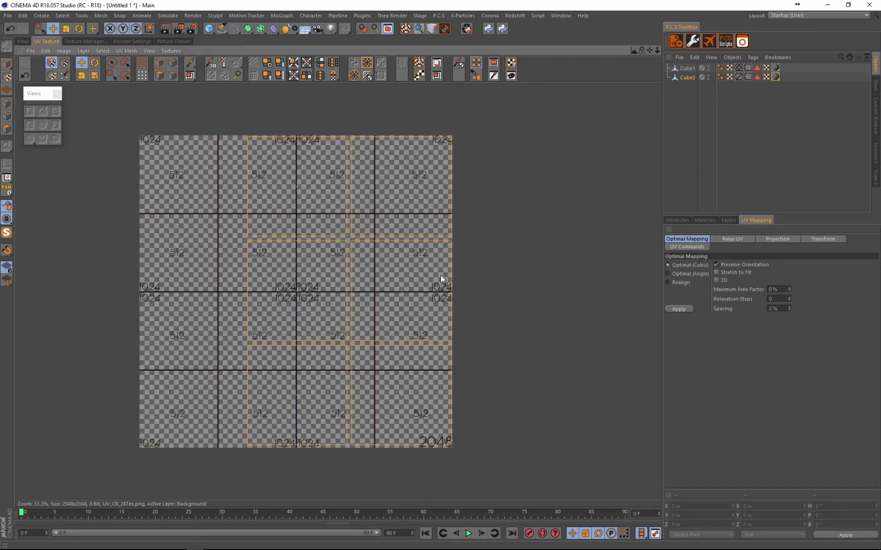
Scale Cube2's UV layout down from its upper-right corner to fit within the right half of the checker texture
{"action": "key", "text": "t"}
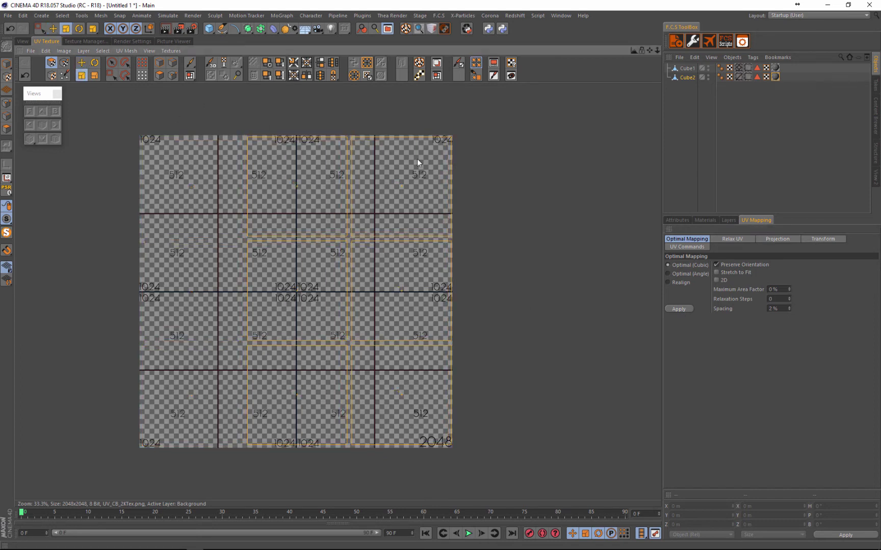
{"action": "left_click_drag", "start_coordinate": [455, 138], "coordinate": [441, 276]}
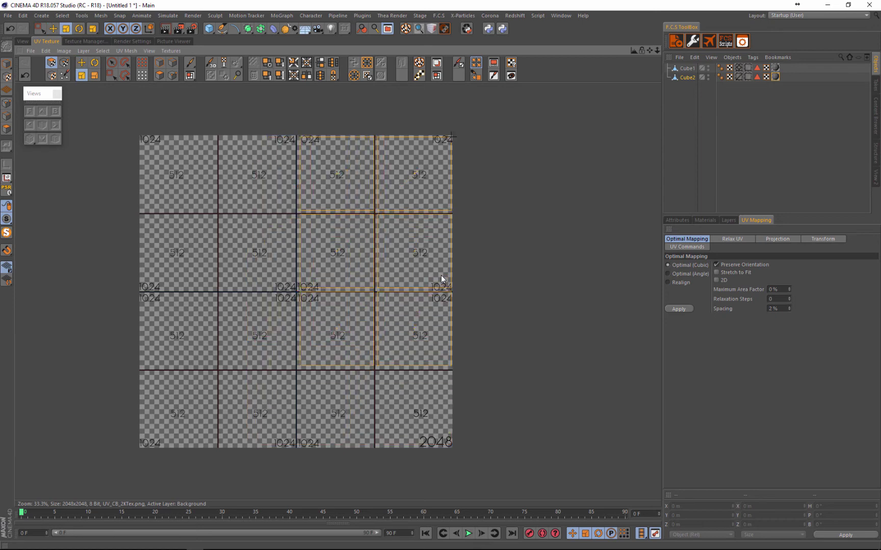
{"action": "scroll", "coordinate": [385, 220], "scroll_direction": "down", "scroll_amount": 1}
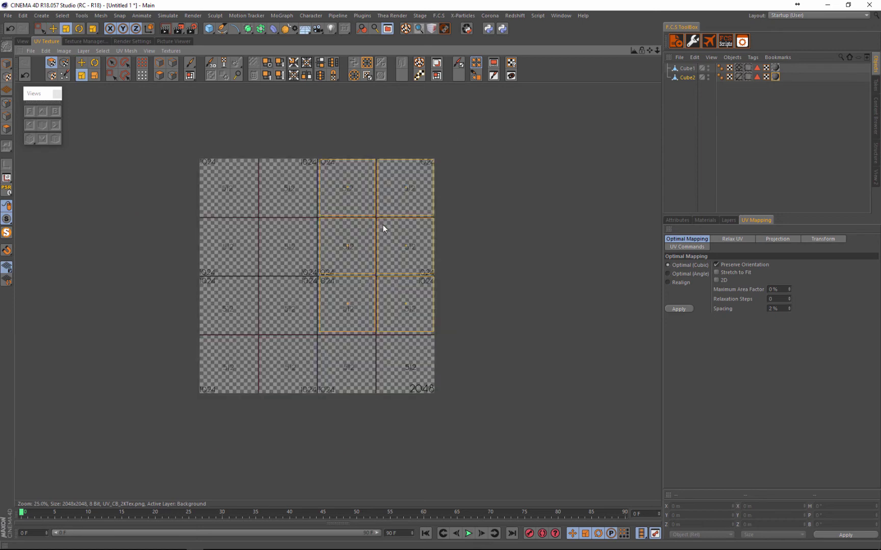
{"action": "scroll", "coordinate": [383, 224], "scroll_direction": "up", "scroll_amount": 1}
{"action": "scroll", "coordinate": [391, 250], "scroll_direction": "down", "scroll_amount": 1}
{"action": "scroll", "coordinate": [391, 251], "scroll_direction": "up", "scroll_amount": 1}
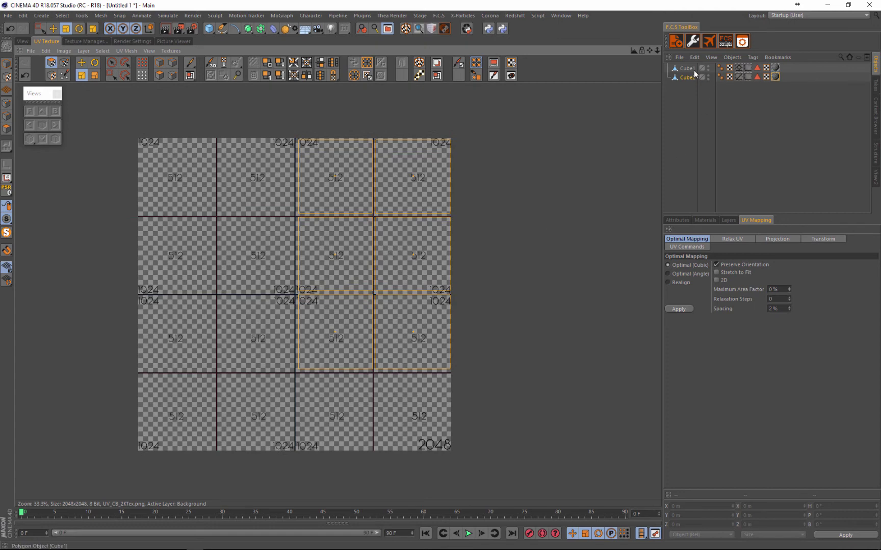
Display Cube2's UV layout without the texture by selecting its UVW tag
{"action": "left_click", "coordinate": [729, 78]}
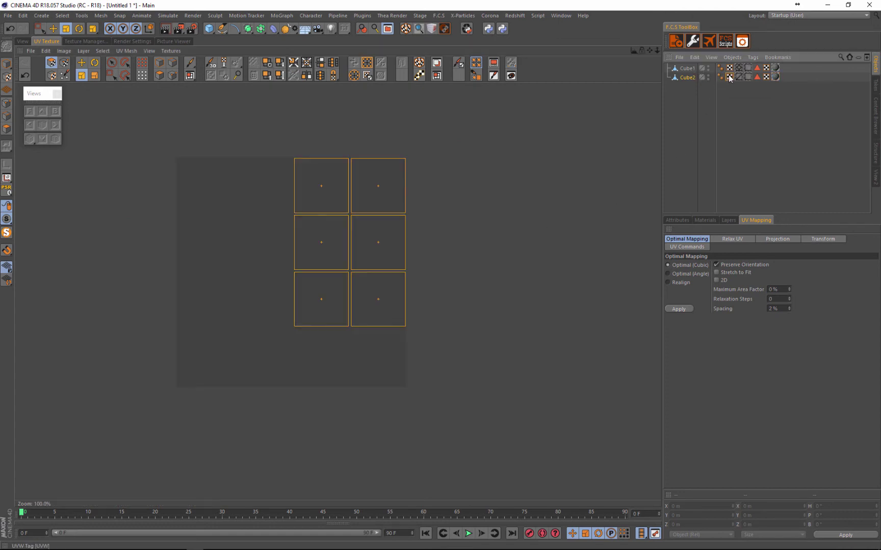
{"action": "scroll", "coordinate": [322, 205], "scroll_direction": "up", "scroll_amount": 3}
{"action": "scroll", "coordinate": [374, 178], "scroll_direction": "down", "scroll_amount": 1}
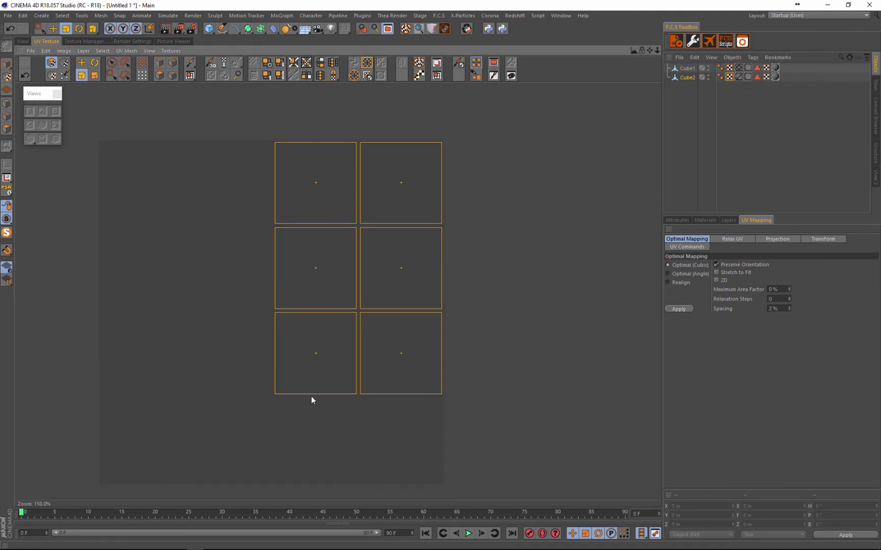
Display Cube1's UVs through its UVW tag, undo the stray scaling, and align the middle-left face with its right neighbour
{"action": "left_click", "coordinate": [730, 68]}
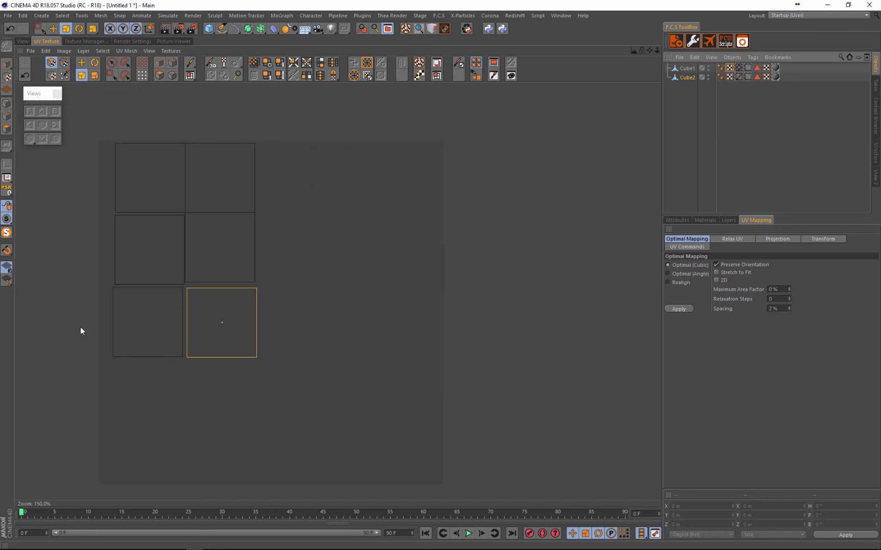
{"action": "scroll", "coordinate": [80, 327], "scroll_direction": "up", "scroll_amount": 10}
{"action": "scroll", "coordinate": [167, 149], "scroll_direction": "down", "scroll_amount": 4}
{"action": "scroll", "coordinate": [303, 110], "scroll_direction": "up", "scroll_amount": 2}
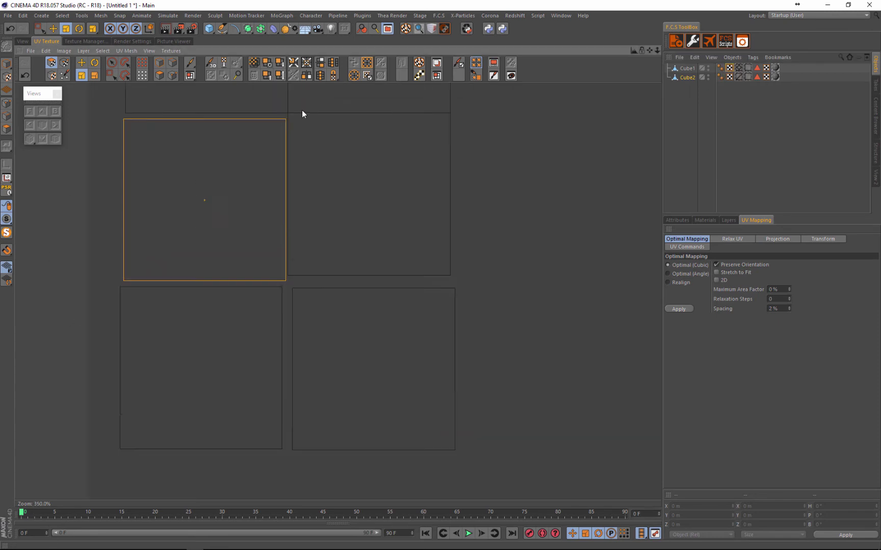
{"action": "scroll", "coordinate": [303, 110], "scroll_direction": "up", "scroll_amount": 3}
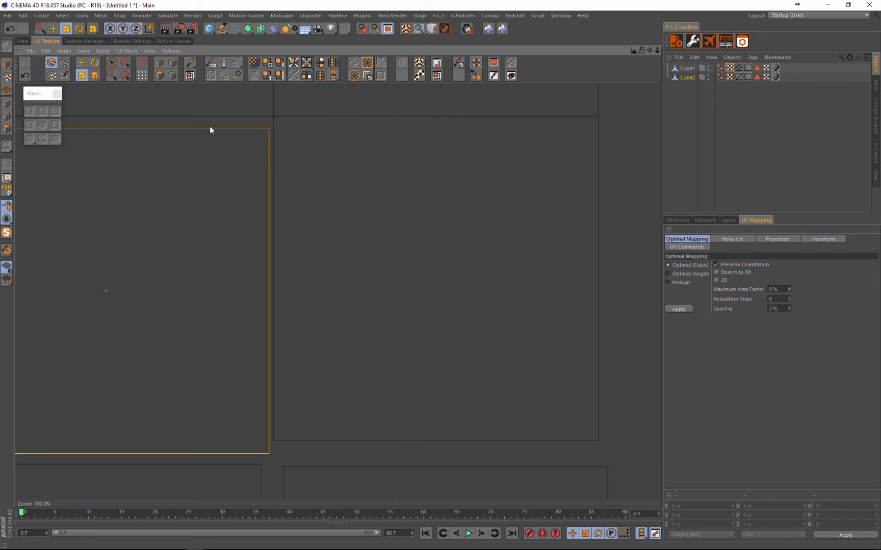
{"action": "left_click", "coordinate": [24, 75]}
{"action": "left_click", "coordinate": [81, 62]}
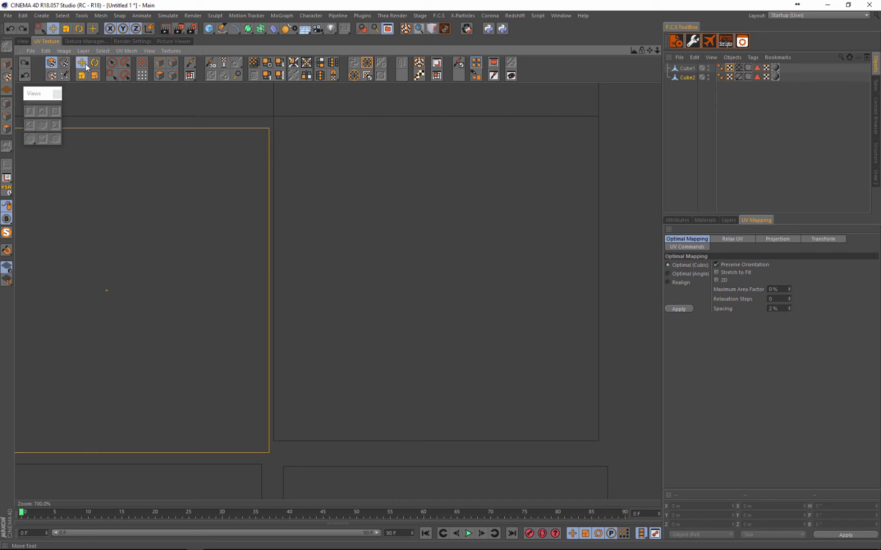
{"action": "left_click_drag", "start_coordinate": [441, 275], "coordinate": [442, 266]}
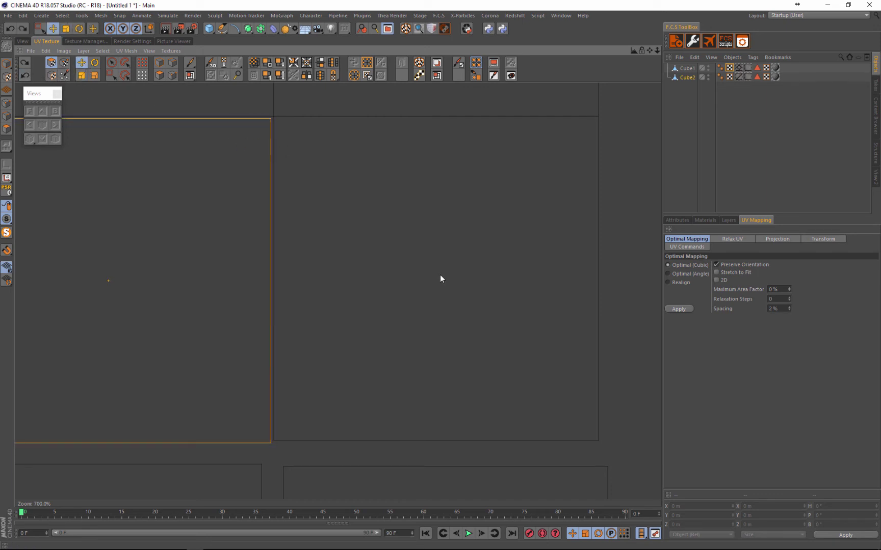
Move the two faces in the third row of Cube1's UV layout up tight against the second row, aligned with its columns
{"action": "scroll", "coordinate": [289, 153], "scroll_direction": "down", "scroll_amount": 7}
{"action": "scroll", "coordinate": [312, 295], "scroll_direction": "up", "scroll_amount": 4}
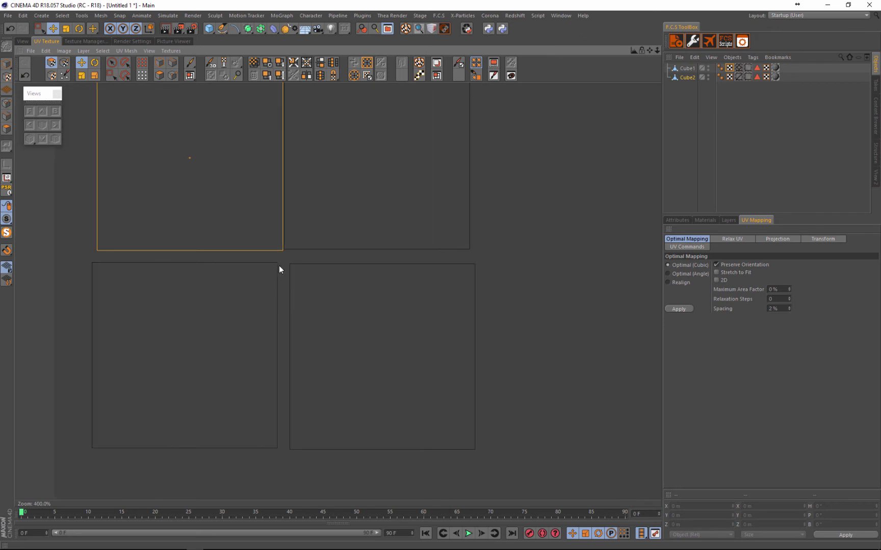
{"action": "scroll", "coordinate": [279, 267], "scroll_direction": "up", "scroll_amount": 2}
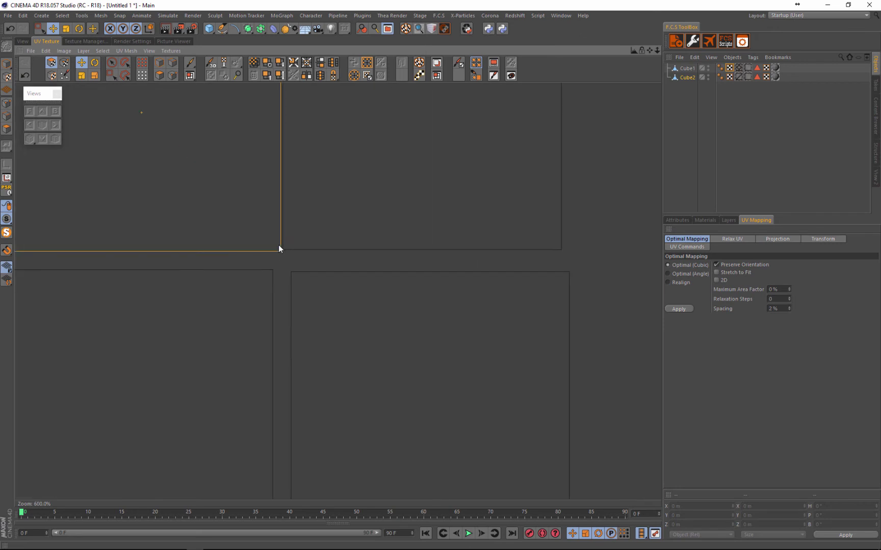
{"action": "left_click", "coordinate": [271, 275]}
{"action": "left_click_drag", "start_coordinate": [271, 275], "coordinate": [283, 253]}
{"action": "left_click", "coordinate": [307, 290]}
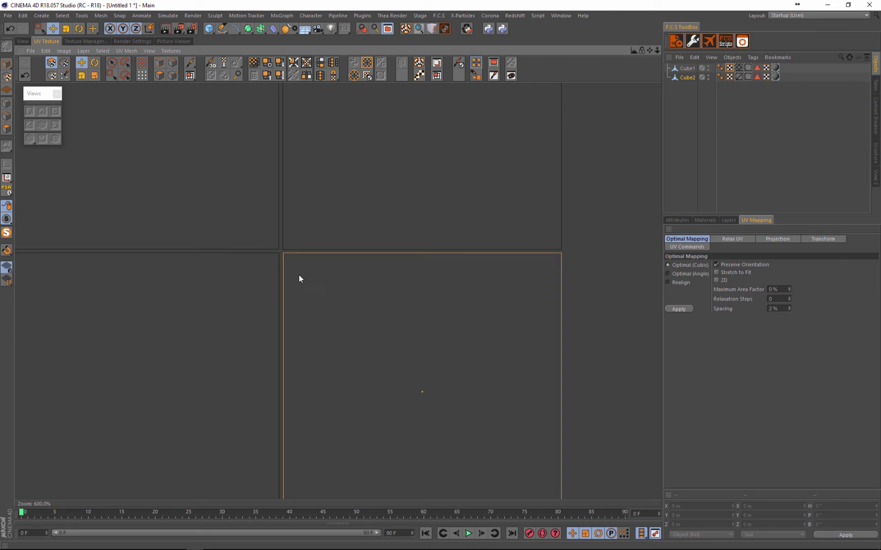
Examine Cube1's tidied UV layout and the resulting checker texture on both cubes in the perspective view
{"action": "scroll", "coordinate": [358, 297], "scroll_direction": "down", "scroll_amount": 8}
{"action": "scroll", "coordinate": [419, 222], "scroll_direction": "up", "scroll_amount": 3}
{"action": "scroll", "coordinate": [312, 256], "scroll_direction": "down", "scroll_amount": 1}
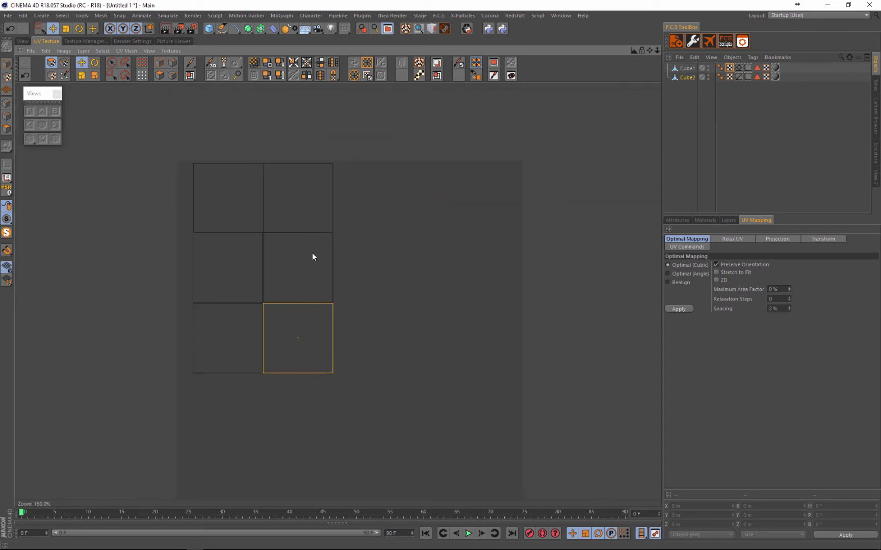
{"action": "scroll", "coordinate": [312, 257], "scroll_direction": "down", "scroll_amount": 2}
{"action": "scroll", "coordinate": [356, 386], "scroll_direction": "up", "scroll_amount": 2}
{"action": "scroll", "coordinate": [319, 246], "scroll_direction": "up", "scroll_amount": 1}
{"action": "left_click", "coordinate": [19, 41]}
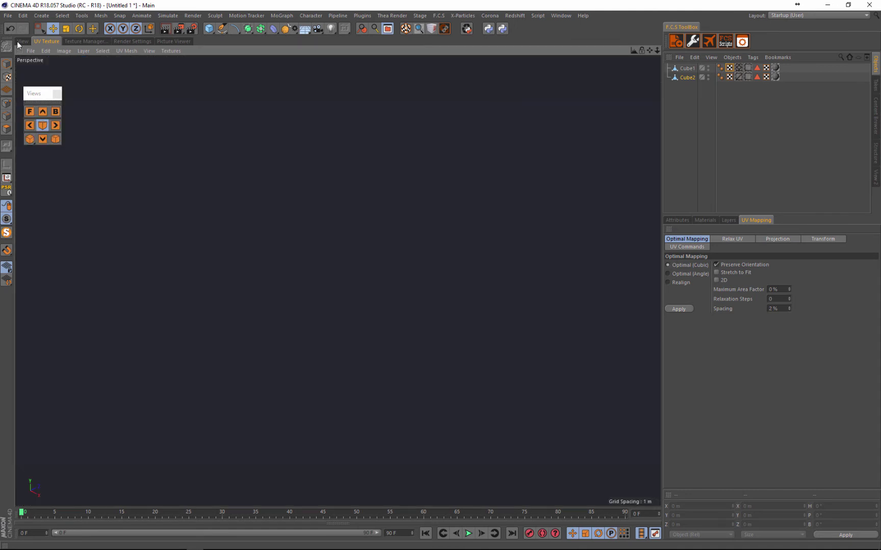
{"action": "scroll", "coordinate": [240, 215], "scroll_direction": "down", "scroll_amount": 2}
{"action": "scroll", "coordinate": [317, 177], "scroll_direction": "up", "scroll_amount": 3}
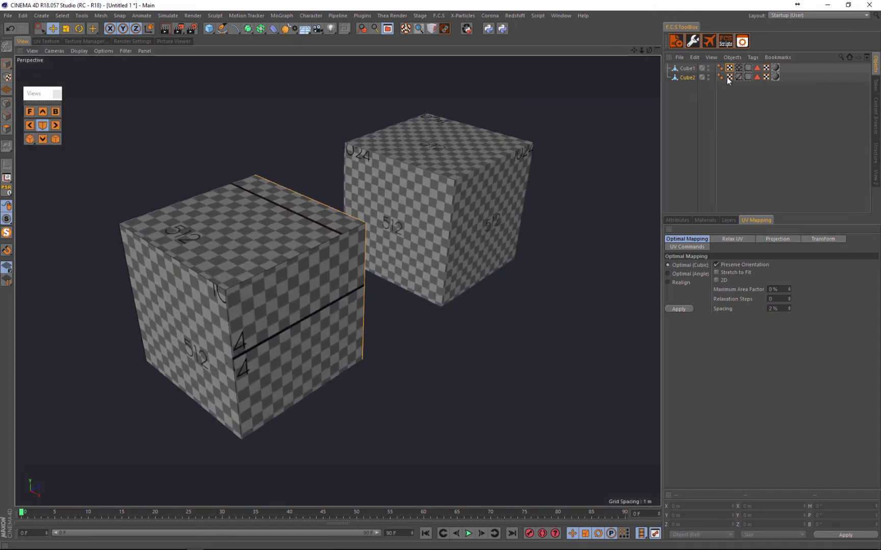
Select the UVW tags of both Cube1 and Cube2 and display their attributes
{"action": "left_click_drag", "start_coordinate": [731, 82], "coordinate": [730, 67]}
{"action": "left_click", "coordinate": [678, 219]}
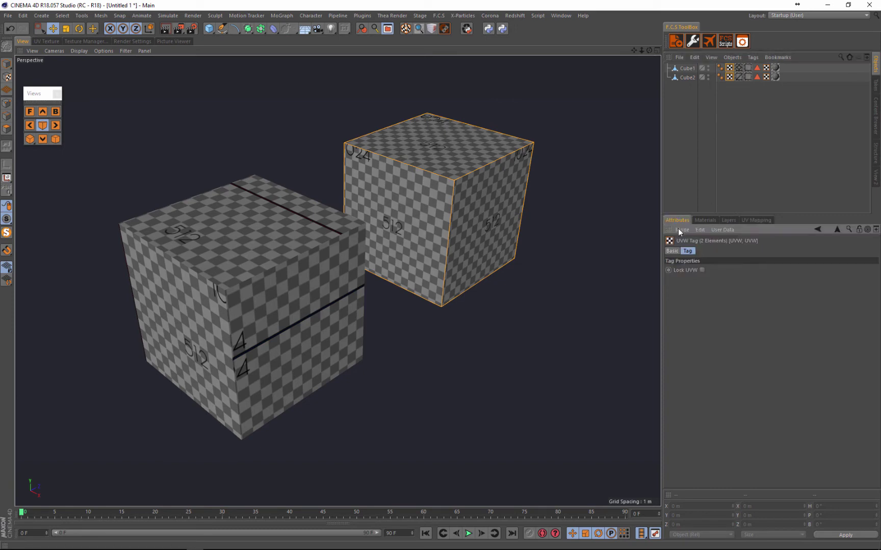
Lock the UVW coordinates of both cubes through the selected UVW tags
{"action": "left_click", "coordinate": [701, 271]}
{"action": "mouse_move", "coordinate": [446, 260]}
{"action": "right_mouse_down", "text": "alt"}
{"action": "mouse_move", "coordinate": [441, 209]}
{"action": "mouse_move", "coordinate": [327, 211]}
{"action": "mouse_move", "coordinate": [438, 201]}
{"action": "right_mouse_up", "text": "alt"}
{"action": "scroll", "coordinate": [360, 266], "scroll_direction": "down", "scroll_amount": 4}
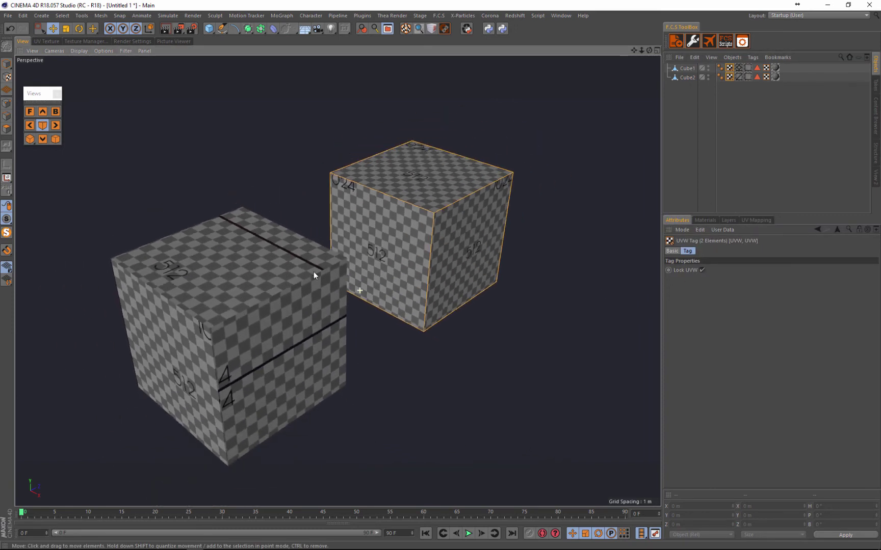
{"action": "scroll", "coordinate": [314, 272], "scroll_direction": "up", "scroll_amount": 5}
{"action": "scroll", "coordinate": [356, 225], "scroll_direction": "down", "scroll_amount": 5}
{"action": "scroll", "coordinate": [356, 224], "scroll_direction": "up", "scroll_amount": 4}
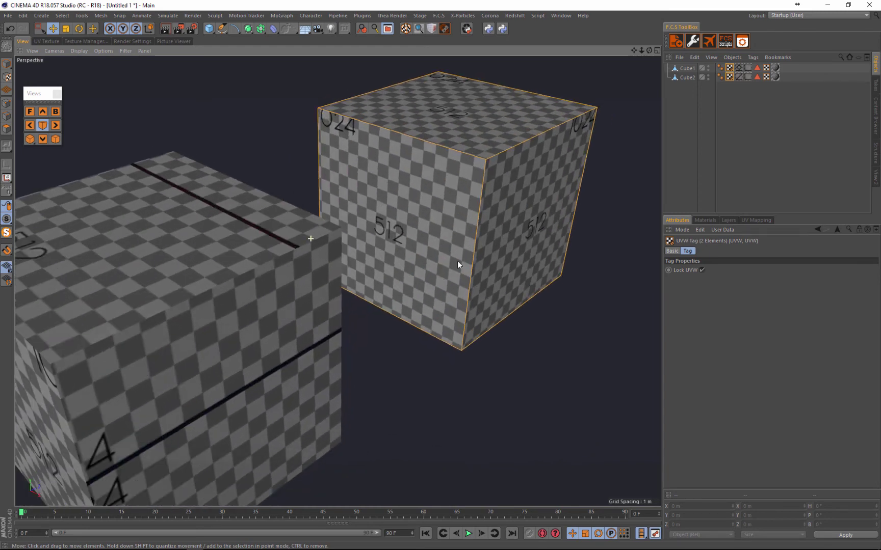
{"action": "scroll", "coordinate": [456, 261], "scroll_direction": "down", "scroll_amount": 3}
{"action": "scroll", "coordinate": [485, 173], "scroll_direction": "up", "scroll_amount": 4}
{"action": "scroll", "coordinate": [393, 270], "scroll_direction": "down", "scroll_amount": 3}
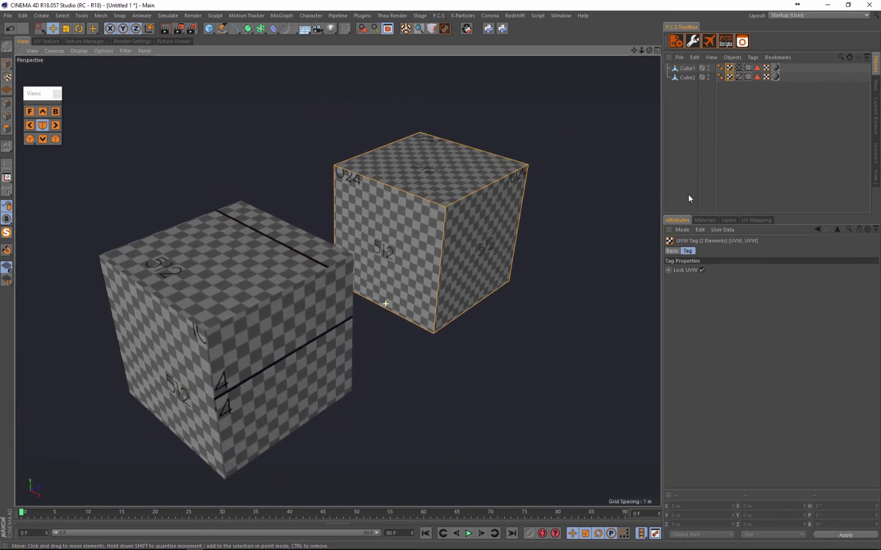
Delete the CHK_B checker texture tags from Cube1 and Cube2
{"action": "left_click", "coordinate": [775, 77]}
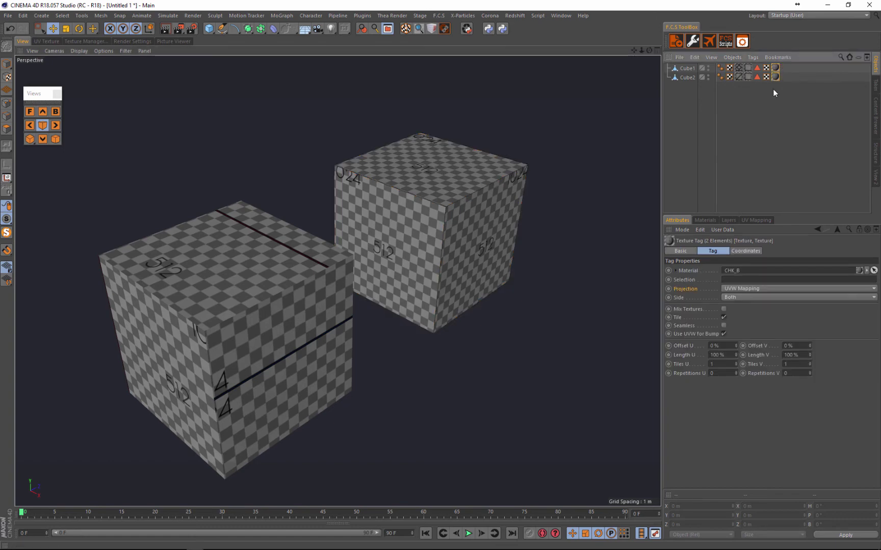
{"action": "key", "text": "Delete"}
{"action": "scroll", "coordinate": [495, 217], "scroll_direction": "down", "scroll_amount": 2}
{"action": "scroll", "coordinate": [580, 261], "scroll_direction": "up", "scroll_amount": 4}
{"action": "scroll", "coordinate": [535, 236], "scroll_direction": "down", "scroll_amount": 5}
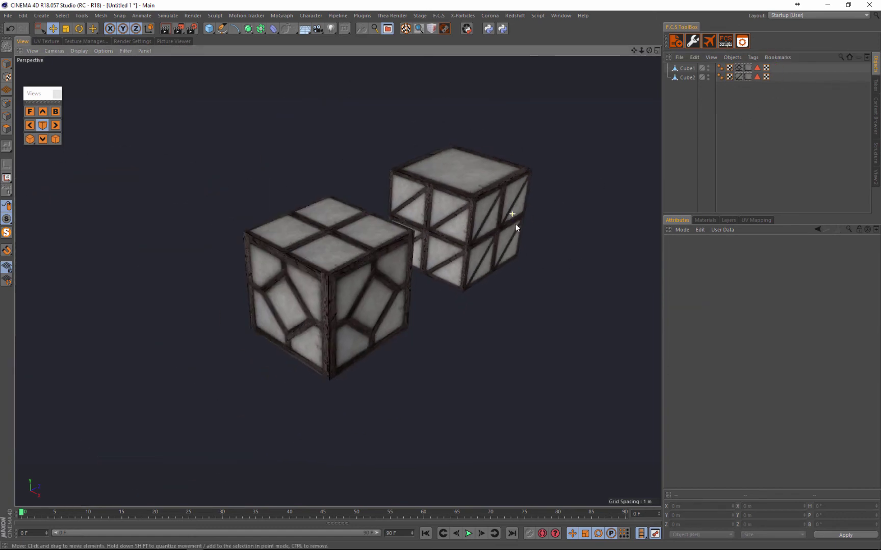
Examine the original timber-framed panel textures on both cubes in the perspective view
{"action": "scroll", "coordinate": [515, 223], "scroll_direction": "up", "scroll_amount": 4}
{"action": "scroll", "coordinate": [566, 206], "scroll_direction": "down", "scroll_amount": 3}
{"action": "scroll", "coordinate": [482, 213], "scroll_direction": "up", "scroll_amount": 4}
{"action": "scroll", "coordinate": [540, 179], "scroll_direction": "down", "scroll_amount": 3}
{"action": "scroll", "coordinate": [576, 174], "scroll_direction": "up", "scroll_amount": 3}
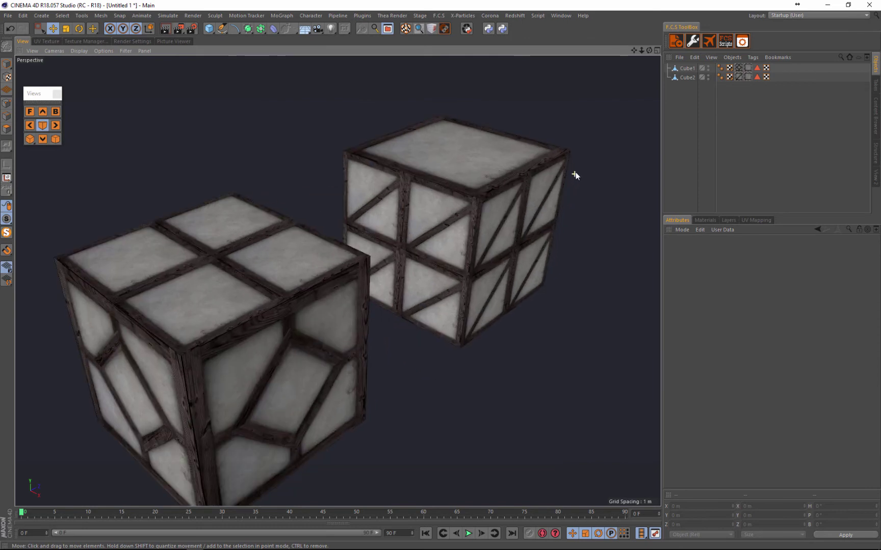
{"action": "scroll", "coordinate": [576, 174], "scroll_direction": "down", "scroll_amount": 2}
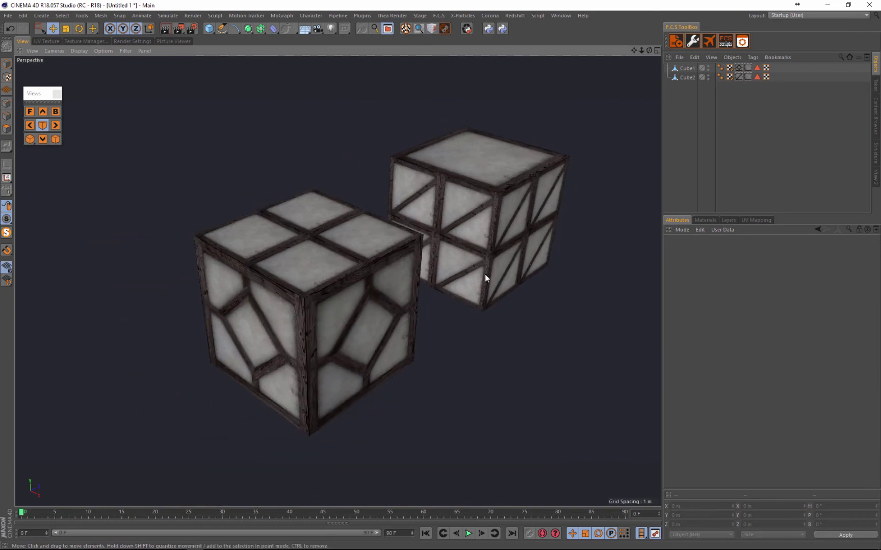
{"action": "scroll", "coordinate": [385, 186], "scroll_direction": "down", "scroll_amount": 2}
{"action": "scroll", "coordinate": [387, 185], "scroll_direction": "up", "scroll_amount": 3}
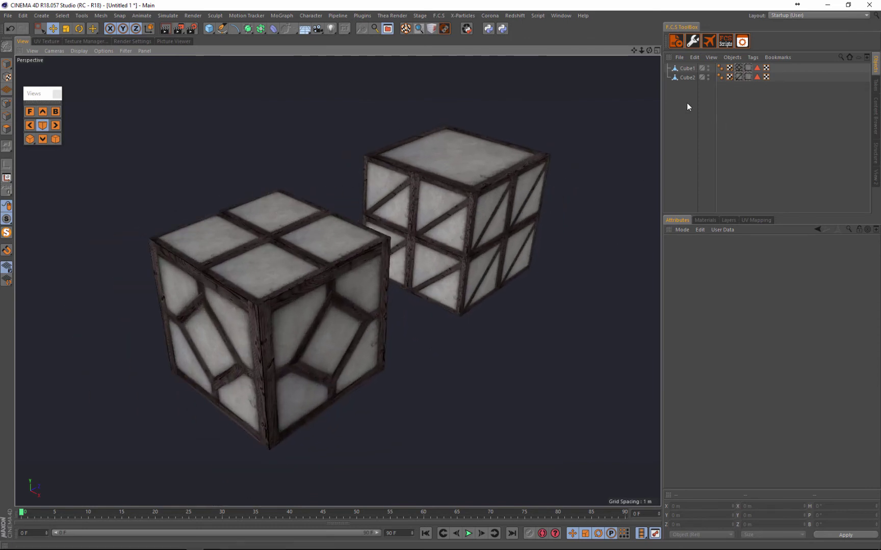
Select Cube1 and Cube2 and open the Bake Object settings for them
{"action": "left_click_drag", "start_coordinate": [691, 91], "coordinate": [676, 68]}
{"action": "left_click", "coordinate": [752, 57]}
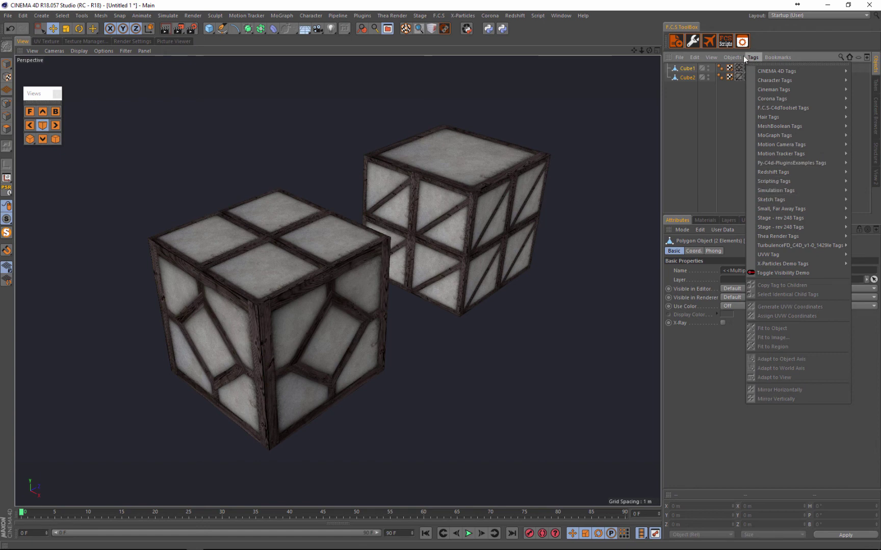
{"action": "mouse_move", "coordinate": [732, 57]}
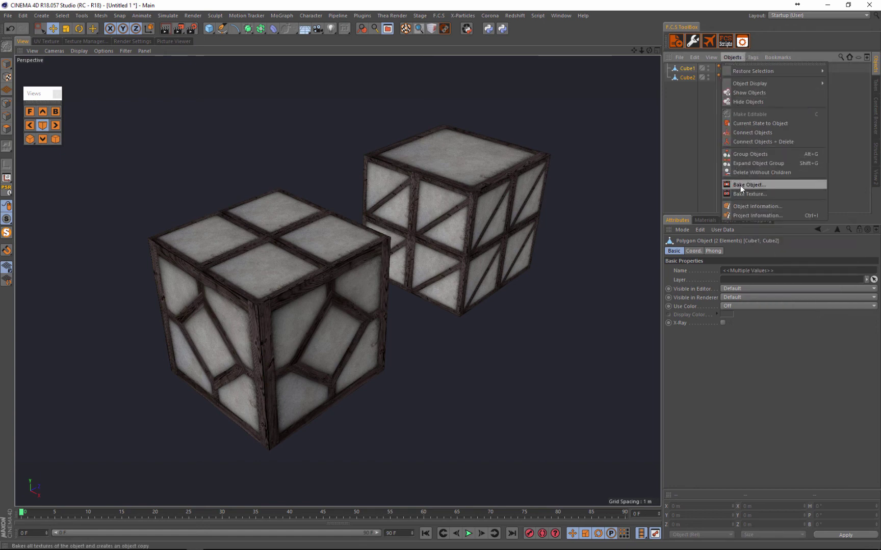
{"action": "left_click", "coordinate": [756, 185]}
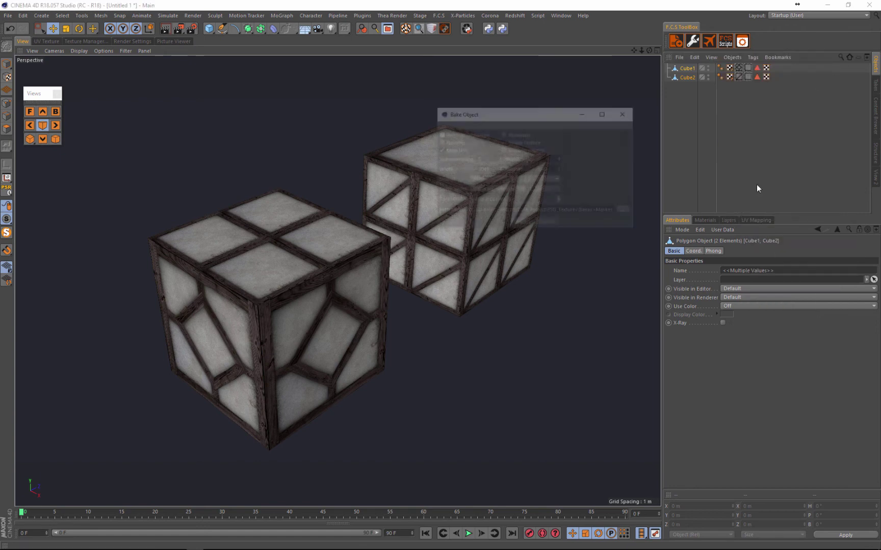
{"action": "left_click_drag", "start_coordinate": [506, 121], "coordinate": [377, 183]}
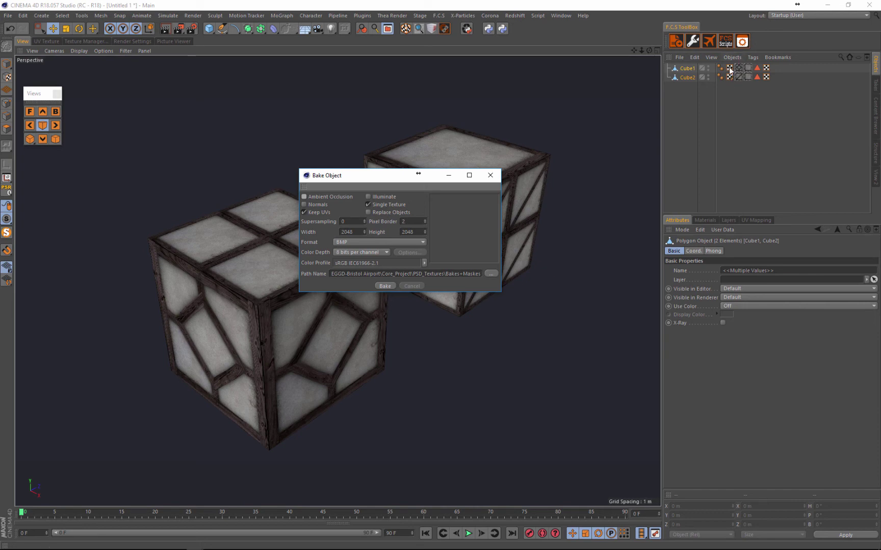
{"action": "left_click_drag", "start_coordinate": [369, 177], "coordinate": [349, 171]}
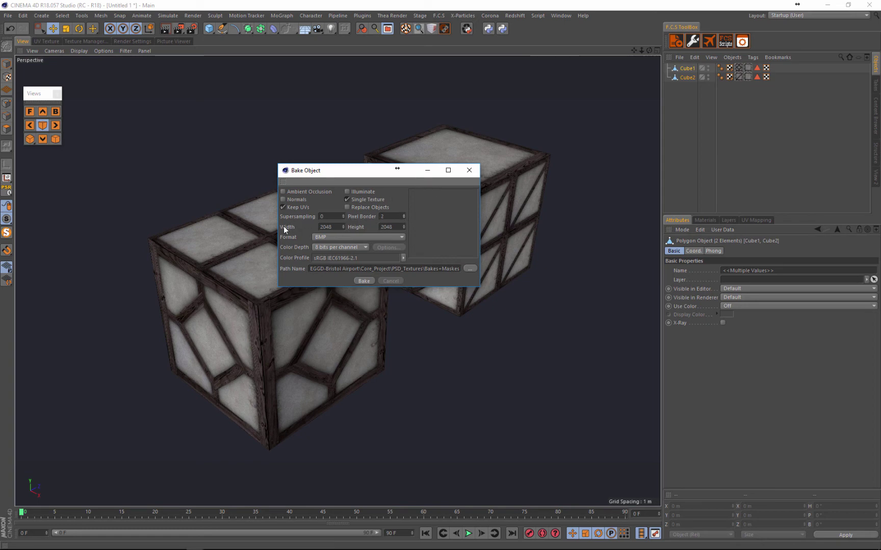
Bake both cubes into one 2048 x 2048 BMP with Single Texture and Keep UVs enabled
{"action": "double_click", "coordinate": [336, 227]}
{"action": "key", "text": "Tab"}
{"action": "left_click_drag", "start_coordinate": [156, 246], "coordinate": [238, 309], "text": "alt"}
{"action": "left_click_drag", "start_coordinate": [389, 330], "coordinate": [445, 282], "text": "alt"}
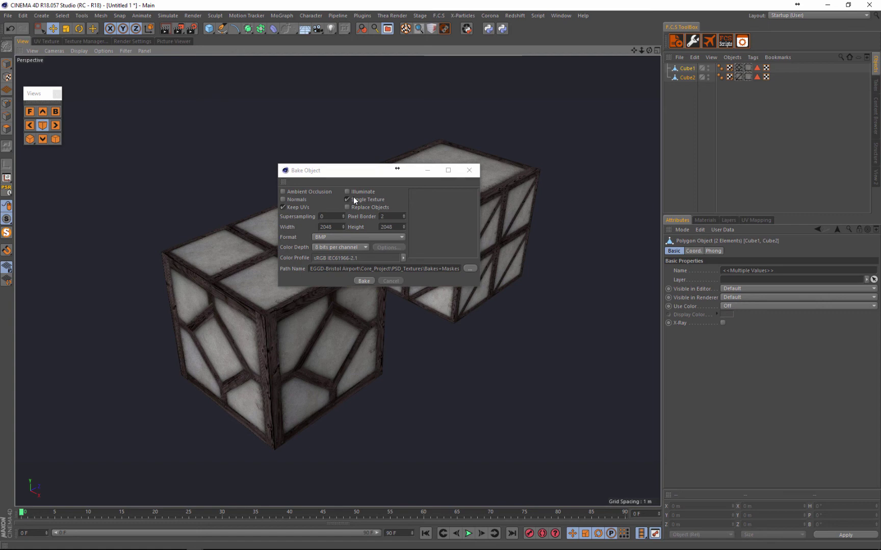
{"action": "left_click", "coordinate": [361, 280]}
Inspect the baked texture preview in a separate window and close that window
{"action": "right_click", "coordinate": [445, 209]}
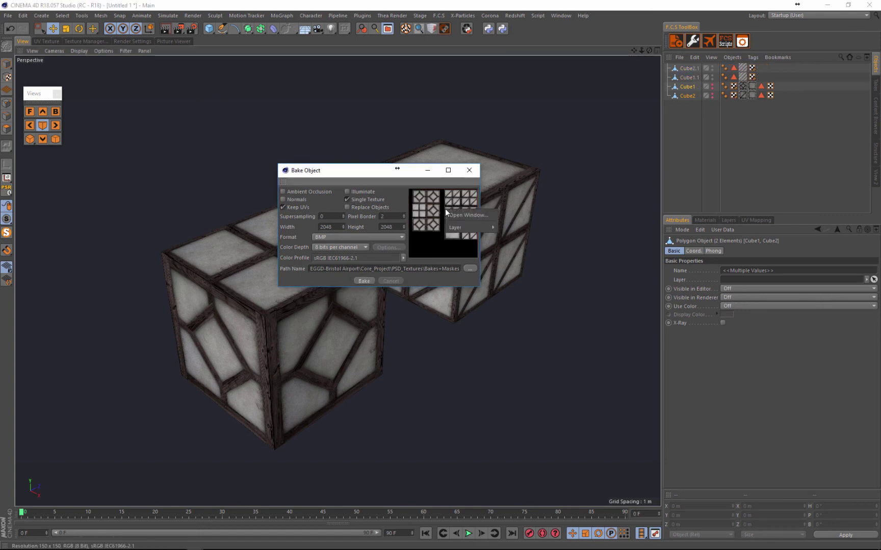
{"action": "left_click", "coordinate": [461, 215]}
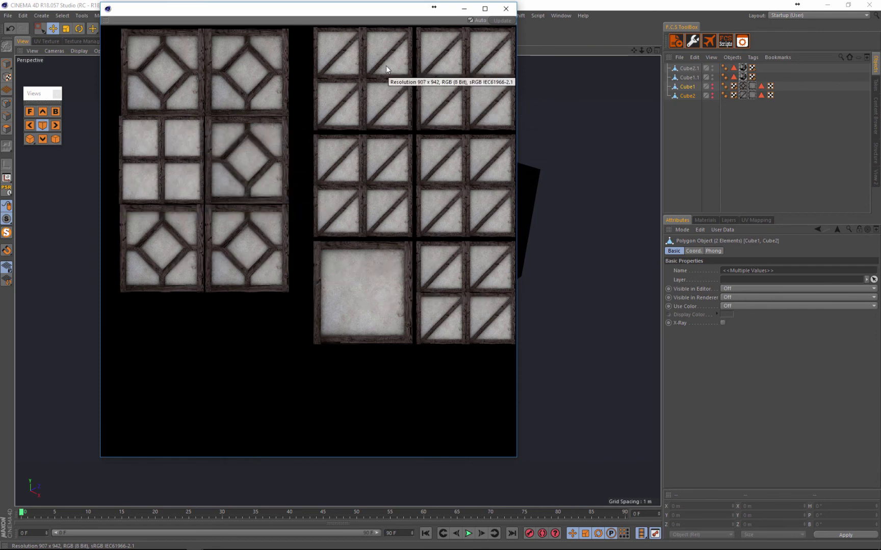
{"action": "left_click_drag", "start_coordinate": [355, 15], "coordinate": [482, 55]}
{"action": "left_click", "coordinate": [579, 46]}
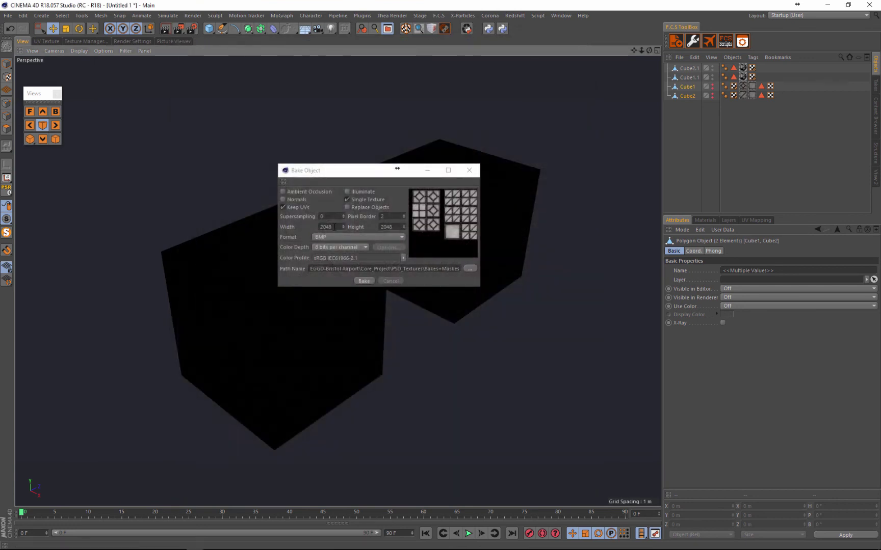
Close the Bake Object dialog and return to the two baked cubes
{"action": "left_click_drag", "start_coordinate": [360, 171], "coordinate": [376, 172]}
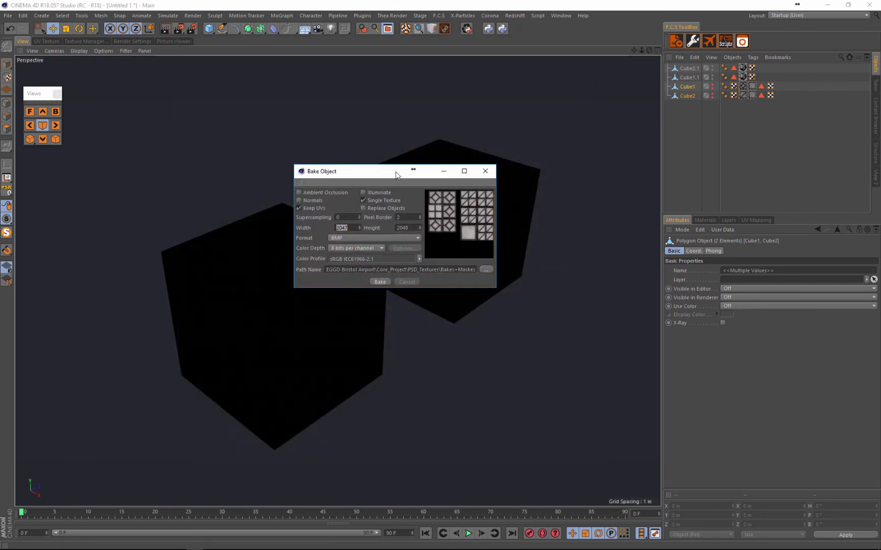
{"action": "left_click", "coordinate": [485, 171]}
{"action": "scroll", "coordinate": [424, 228], "scroll_direction": "down", "scroll_amount": 3}
{"action": "scroll", "coordinate": [425, 232], "scroll_direction": "up", "scroll_amount": 3}
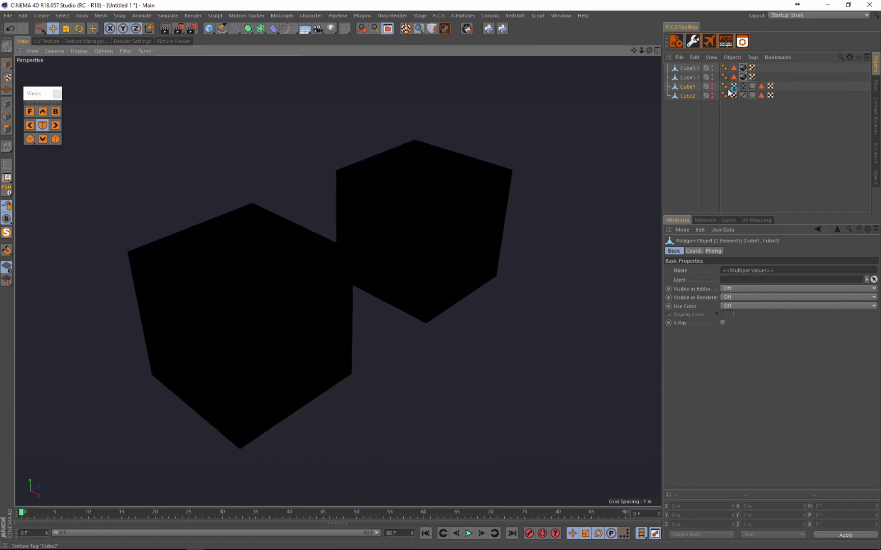
Open the baked Cube2 material, check its colour texture and disable its Reflectance channel
{"action": "left_click", "coordinate": [711, 220]}
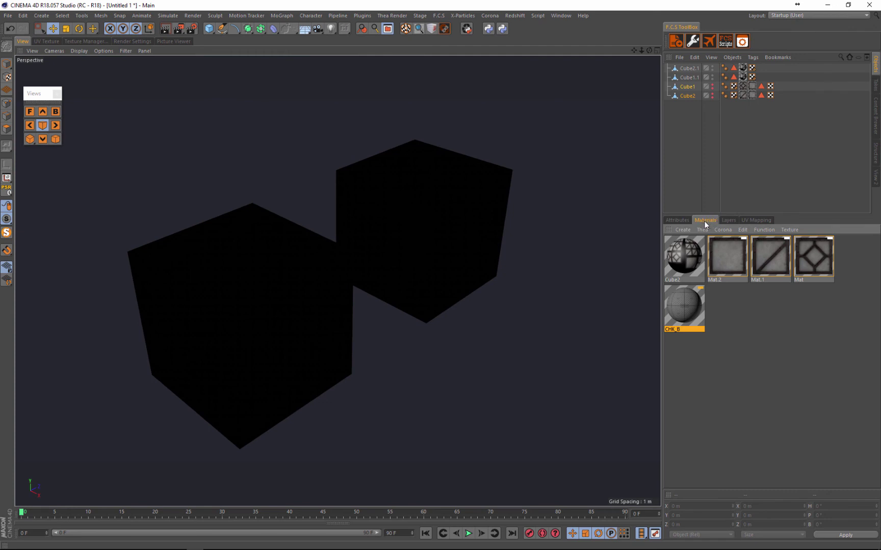
{"action": "double_click", "coordinate": [684, 260]}
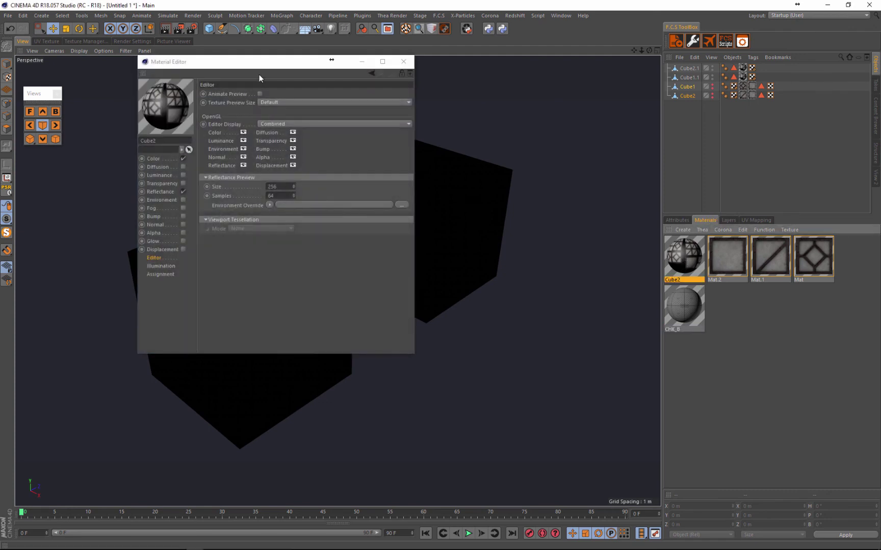
{"action": "left_click_drag", "start_coordinate": [259, 74], "coordinate": [459, 187]}
{"action": "left_click", "coordinate": [354, 272]}
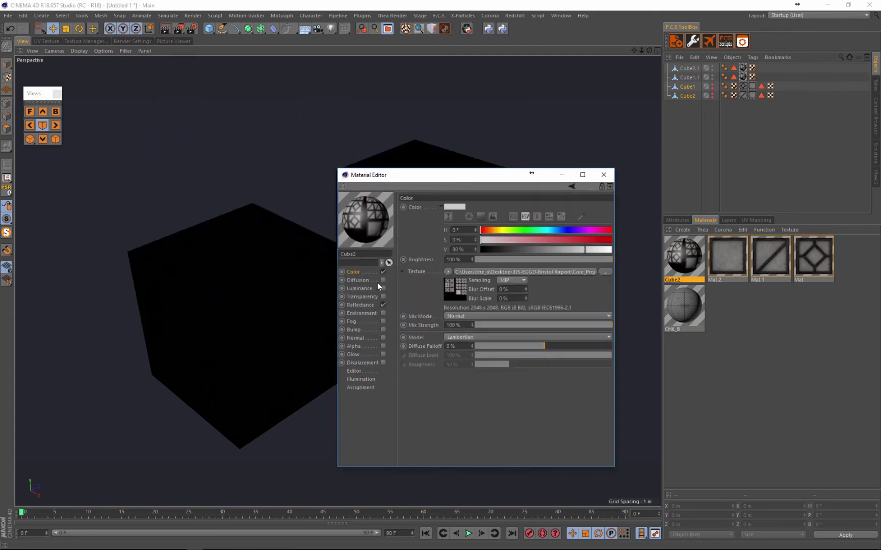
{"action": "left_click", "coordinate": [382, 305]}
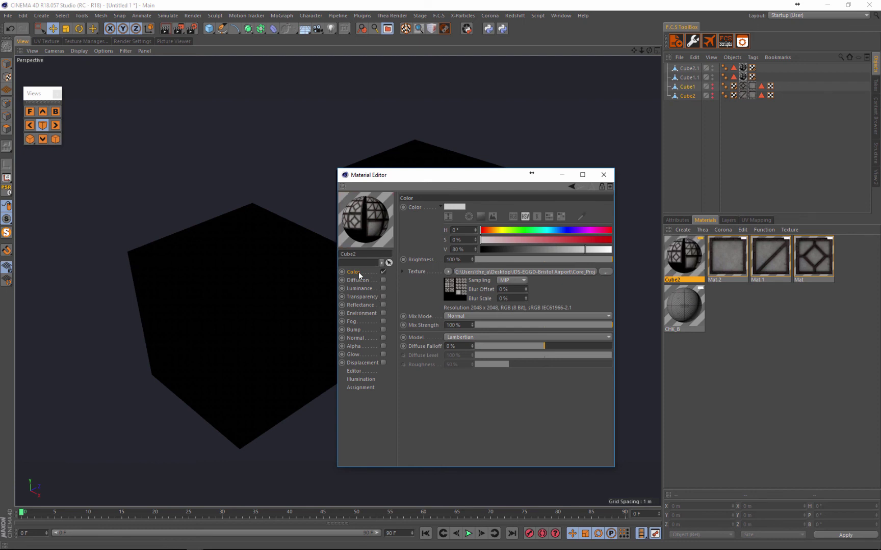
Set the baked material's texture preview size to 2048x2048 and close the Material Editor
{"action": "left_click", "coordinate": [353, 368]}
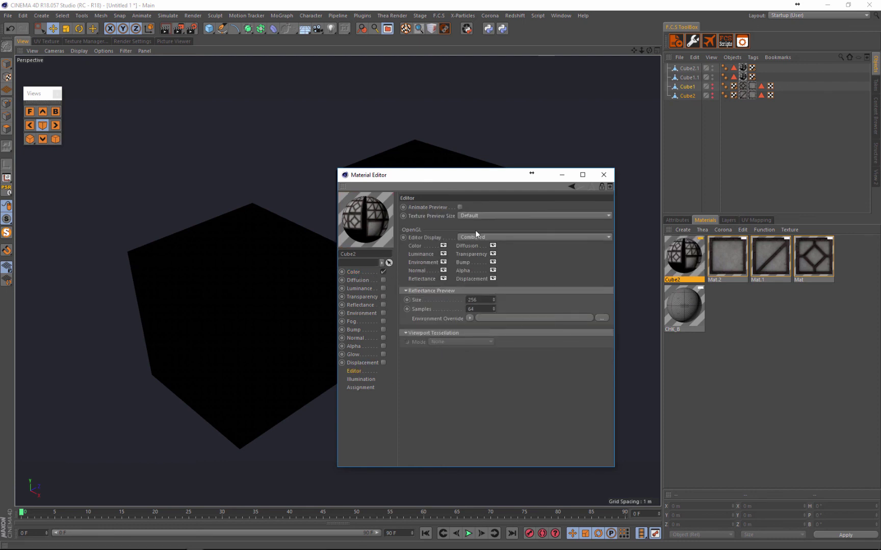
{"action": "left_click", "coordinate": [479, 217]}
{"action": "left_click", "coordinate": [475, 290]}
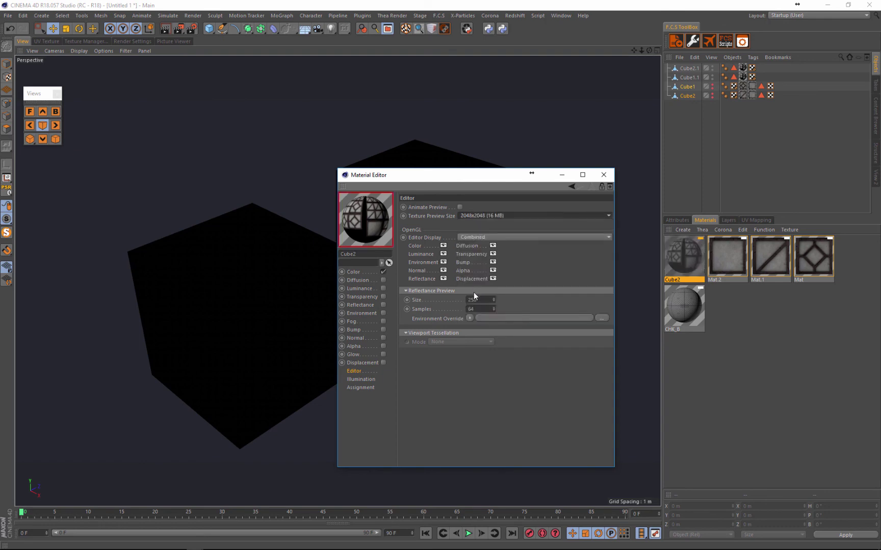
{"action": "left_click", "coordinate": [603, 176]}
Inspect the baked texture on both cubes from different angles in the perspective view
{"action": "right_click_drag", "start_coordinate": [366, 230], "coordinate": [179, 281], "text": "alt"}
{"action": "scroll", "coordinate": [179, 280], "scroll_direction": "down", "scroll_amount": 4}
{"action": "scroll", "coordinate": [333, 206], "scroll_direction": "up", "scroll_amount": 3}
{"action": "scroll", "coordinate": [390, 189], "scroll_direction": "down", "scroll_amount": 3}
{"action": "scroll", "coordinate": [441, 162], "scroll_direction": "up", "scroll_amount": 3}
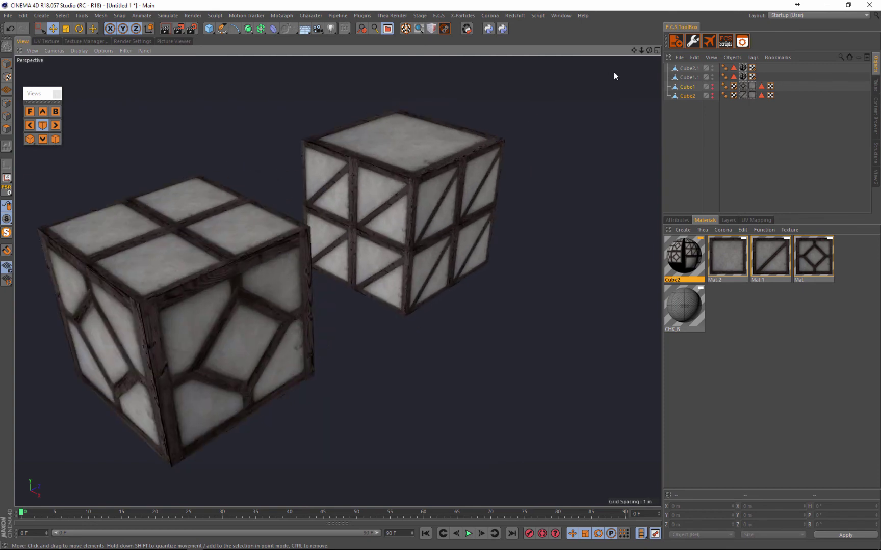
{"action": "left_click_drag", "start_coordinate": [650, 50], "coordinate": [438, 180]}
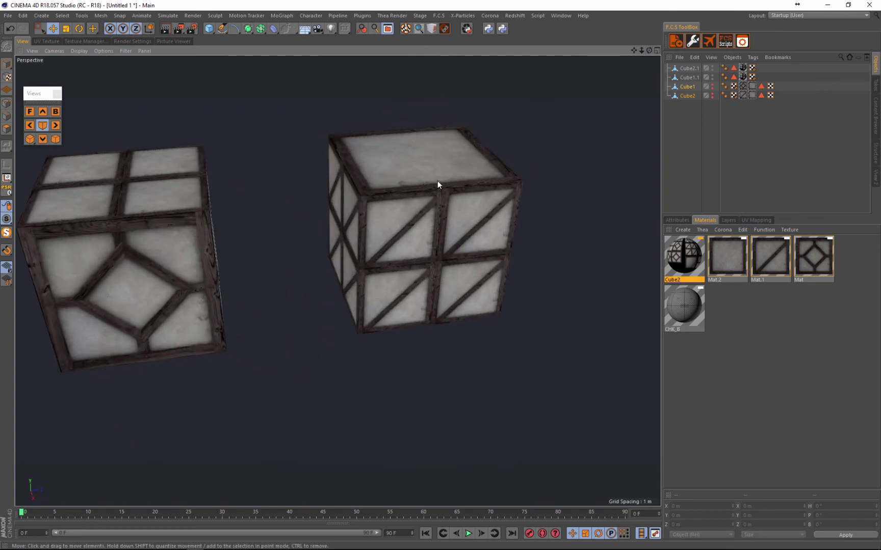
Switch to Model mode and test-move the baked copy of Cube2 up and back down
{"action": "left_click", "coordinate": [6, 64]}
{"action": "scroll", "coordinate": [385, 254], "scroll_direction": "down", "scroll_amount": 3}
{"action": "scroll", "coordinate": [372, 240], "scroll_direction": "up", "scroll_amount": 2}
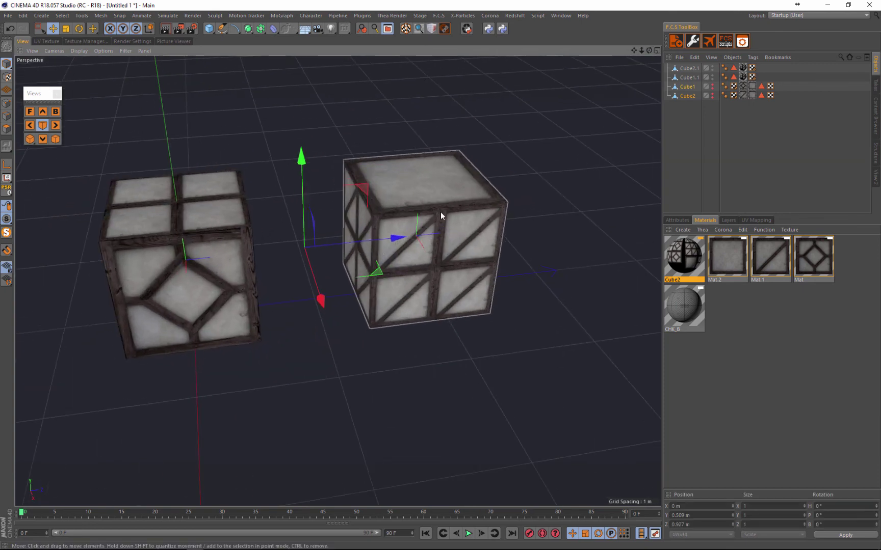
{"action": "left_click", "coordinate": [440, 212]}
{"action": "left_click_drag", "start_coordinate": [417, 152], "coordinate": [424, 65]}
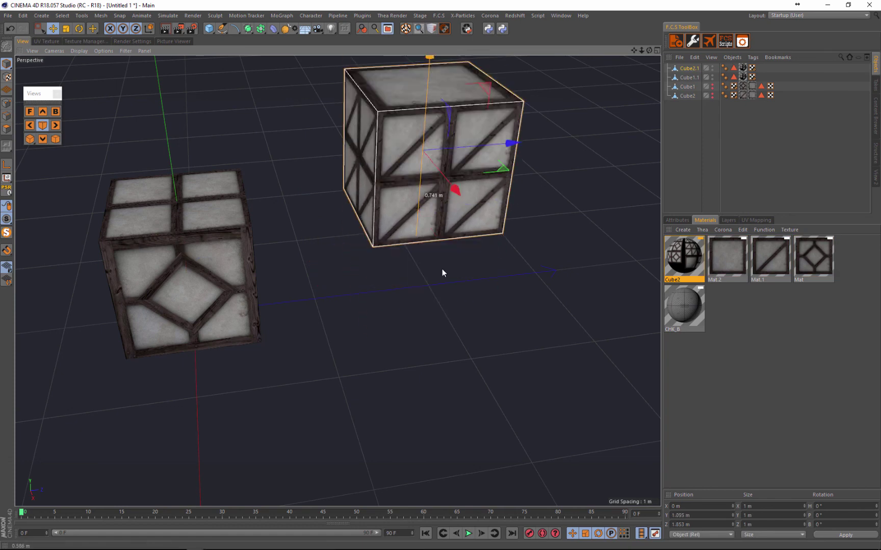
{"action": "left_click_drag", "start_coordinate": [442, 273], "coordinate": [437, 307]}
Move the baked copy of Cube1 to about X -0.36 m, Y 0.82 m, Z -0.6 m
{"action": "left_click", "coordinate": [188, 203]}
{"action": "scroll", "coordinate": [502, 260], "scroll_direction": "down", "scroll_amount": 3}
{"action": "scroll", "coordinate": [250, 187], "scroll_direction": "up", "scroll_amount": 3}
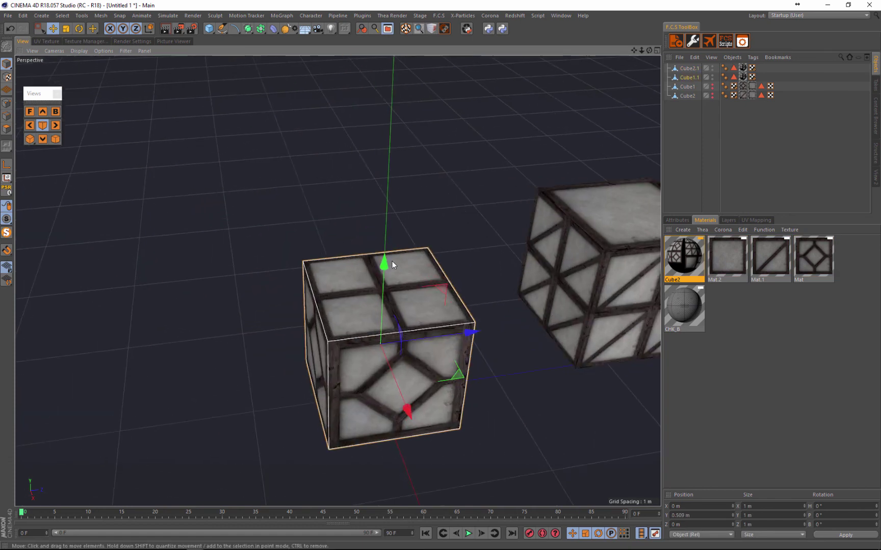
{"action": "left_click_drag", "start_coordinate": [392, 262], "coordinate": [294, 219]}
{"action": "scroll", "coordinate": [294, 220], "scroll_direction": "down", "scroll_amount": 3}
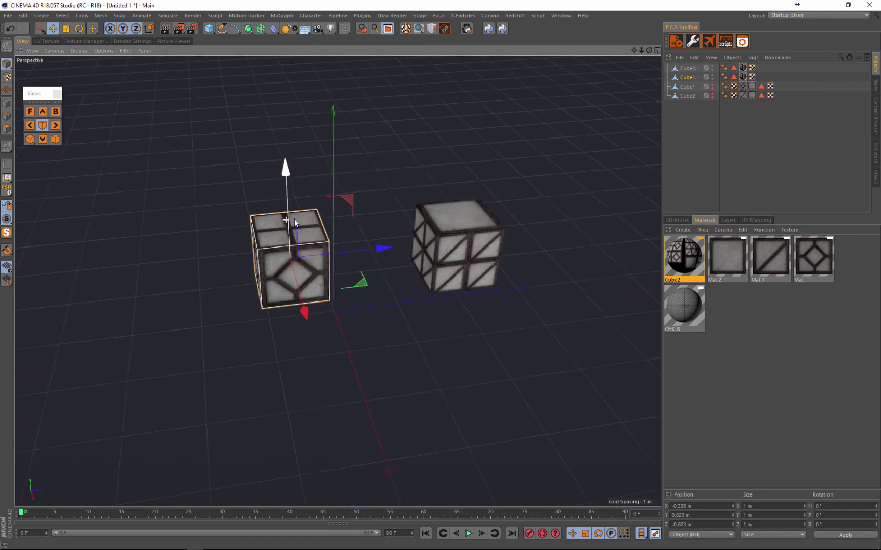
{"action": "scroll", "coordinate": [295, 222], "scroll_direction": "down", "scroll_amount": 3}
{"action": "scroll", "coordinate": [441, 218], "scroll_direction": "up", "scroll_amount": 5}
Select the baked copy of Cube2 and adjust its height to about 0.52 m
{"action": "left_click", "coordinate": [368, 221]}
{"action": "left_click_drag", "start_coordinate": [363, 159], "coordinate": [344, 194]}
{"action": "scroll", "coordinate": [345, 191], "scroll_direction": "down", "scroll_amount": 3}
{"action": "scroll", "coordinate": [299, 234], "scroll_direction": "up", "scroll_amount": 4}
{"action": "scroll", "coordinate": [285, 217], "scroll_direction": "down", "scroll_amount": 2}
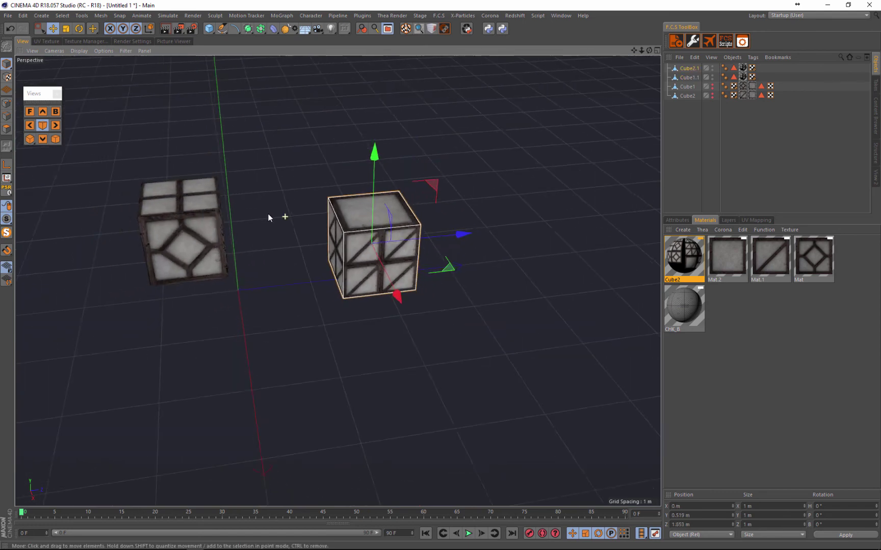
Examine how the single baked texture covers both separated cubes from several viewing angles
{"action": "scroll", "coordinate": [268, 215], "scroll_direction": "down", "scroll_amount": 1}
{"action": "scroll", "coordinate": [208, 216], "scroll_direction": "up", "scroll_amount": 2}
{"action": "scroll", "coordinate": [257, 200], "scroll_direction": "up", "scroll_amount": 2}
{"action": "scroll", "coordinate": [271, 192], "scroll_direction": "down", "scroll_amount": 2}
{"action": "scroll", "coordinate": [271, 192], "scroll_direction": "up", "scroll_amount": 1}
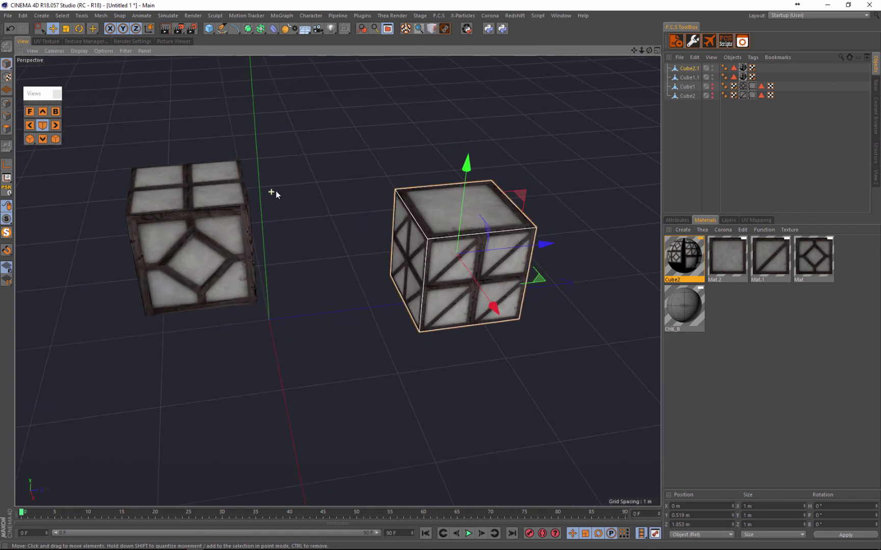
{"action": "scroll", "coordinate": [271, 192], "scroll_direction": "up", "scroll_amount": 1}
{"action": "left_click_drag", "start_coordinate": [648, 50], "coordinate": [441, 277]}
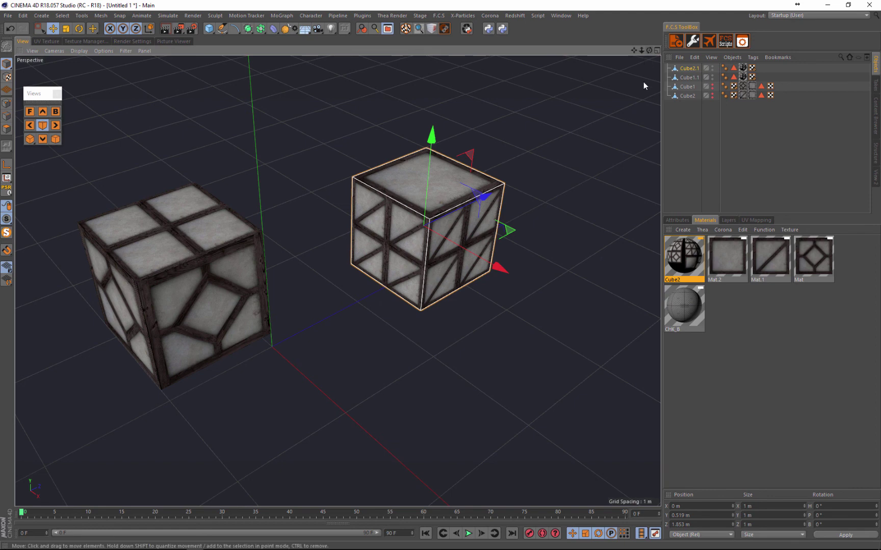
{"action": "scroll", "coordinate": [509, 153], "scroll_direction": "down", "scroll_amount": 3}
{"action": "scroll", "coordinate": [427, 186], "scroll_direction": "up", "scroll_amount": 2}
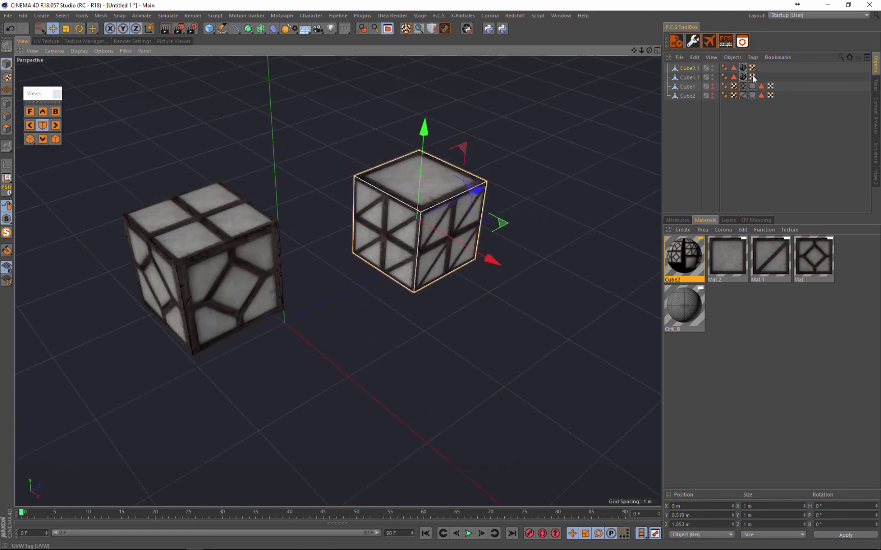
Inspect the baked texture on both cubes at close range and from farther away
{"action": "scroll", "coordinate": [443, 229], "scroll_direction": "down", "scroll_amount": 2}
{"action": "scroll", "coordinate": [382, 231], "scroll_direction": "up", "scroll_amount": 2}
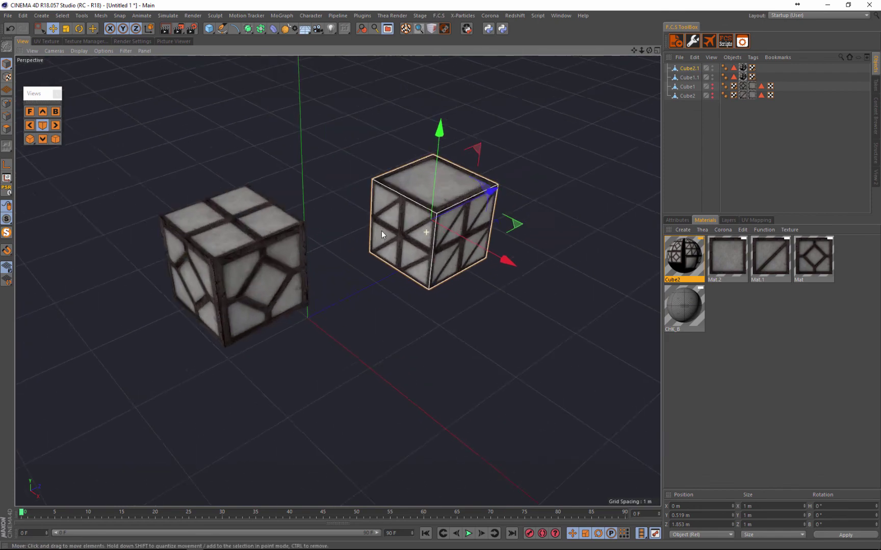
{"action": "scroll", "coordinate": [402, 194], "scroll_direction": "down", "scroll_amount": 3}
{"action": "scroll", "coordinate": [401, 189], "scroll_direction": "up", "scroll_amount": 4}
{"action": "scroll", "coordinate": [344, 170], "scroll_direction": "down", "scroll_amount": 3}
{"action": "scroll", "coordinate": [303, 128], "scroll_direction": "up", "scroll_amount": 5}
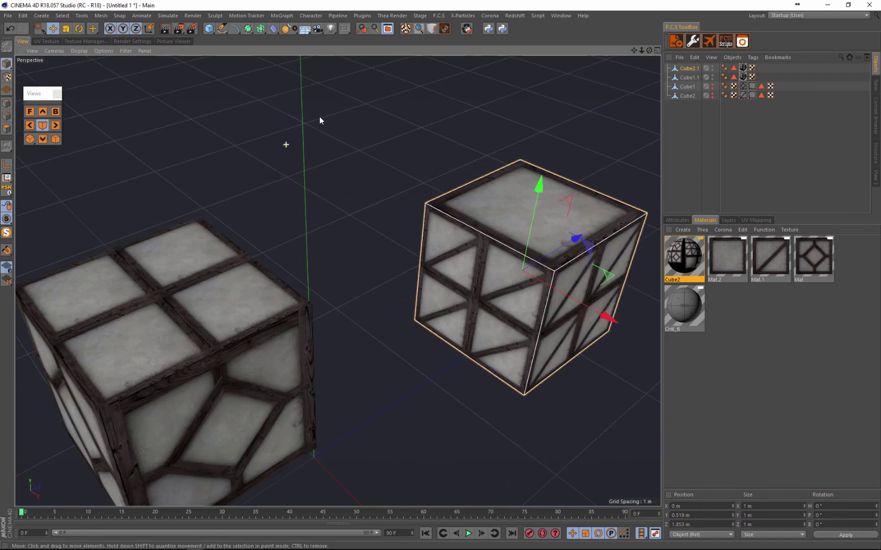
{"action": "scroll", "coordinate": [327, 134], "scroll_direction": "down", "scroll_amount": 3}
{"action": "scroll", "coordinate": [343, 245], "scroll_direction": "down", "scroll_amount": 3}
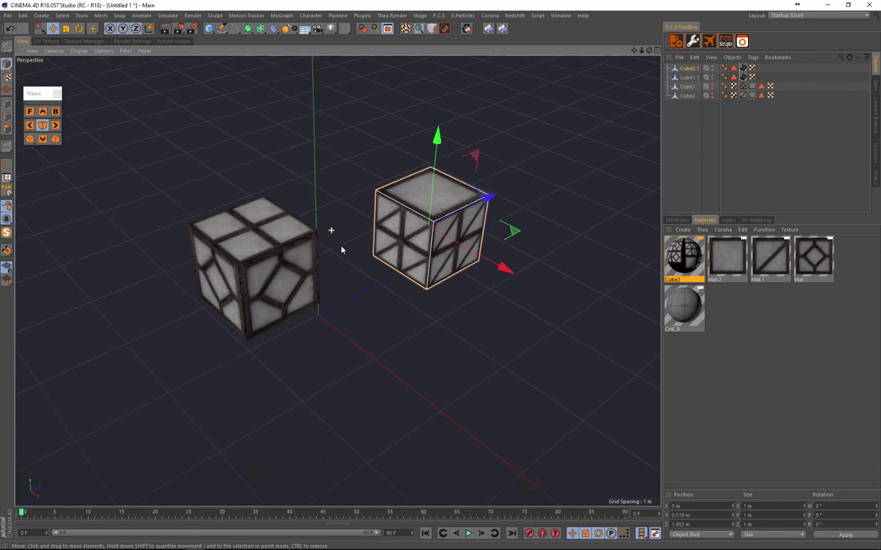
{"action": "scroll", "coordinate": [344, 243], "scroll_direction": "up", "scroll_amount": 3}
{"action": "scroll", "coordinate": [357, 293], "scroll_direction": "down", "scroll_amount": 2}
Select the baked copy of Cube1 and lower it to a height of about 0.35 m
{"action": "left_click_drag", "start_coordinate": [265, 278], "coordinate": [265, 233], "text": "alt"}
{"action": "left_click", "coordinate": [265, 232]}
{"action": "scroll", "coordinate": [263, 219], "scroll_direction": "up", "scroll_amount": 3}
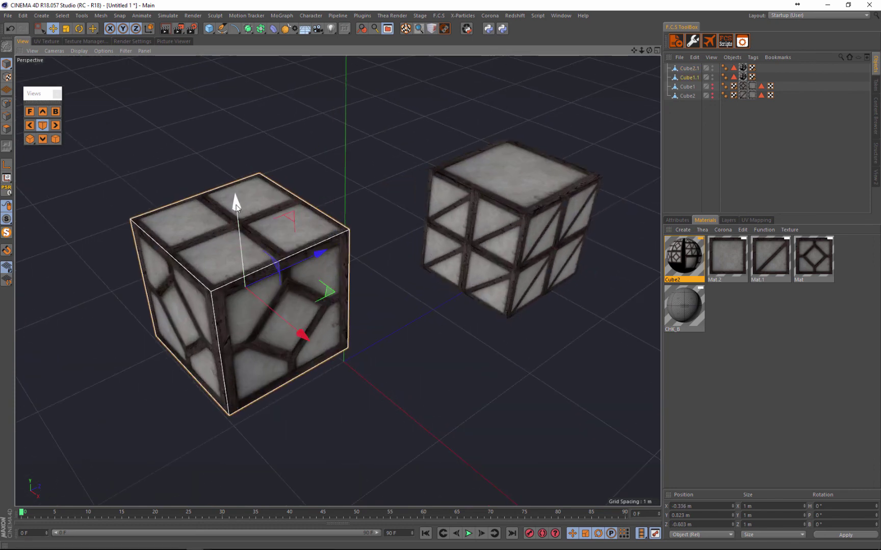
{"action": "left_click_drag", "start_coordinate": [236, 203], "coordinate": [239, 263]}
{"action": "scroll", "coordinate": [318, 286], "scroll_direction": "down", "scroll_amount": 3}
{"action": "scroll", "coordinate": [318, 286], "scroll_direction": "up", "scroll_amount": 4}
{"action": "scroll", "coordinate": [397, 240], "scroll_direction": "down", "scroll_amount": 4}
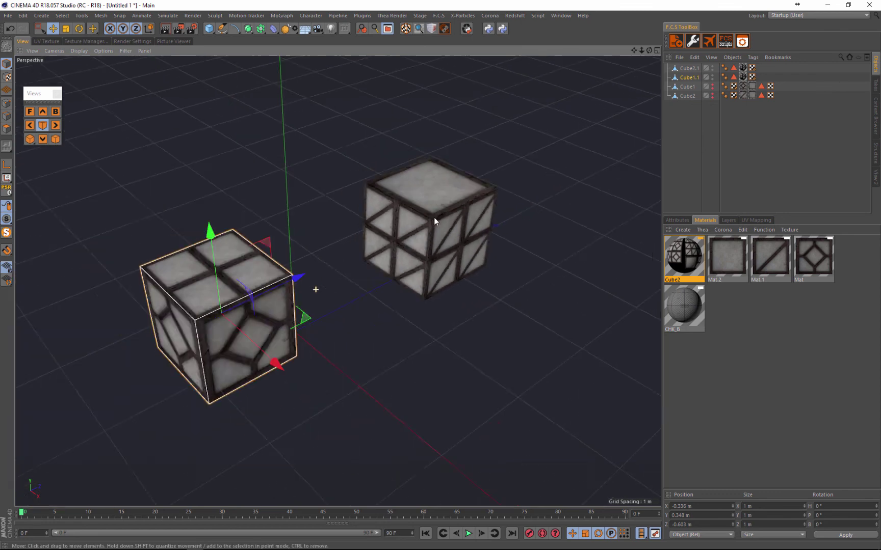
{"action": "scroll", "coordinate": [399, 212], "scroll_direction": "up", "scroll_amount": 3}
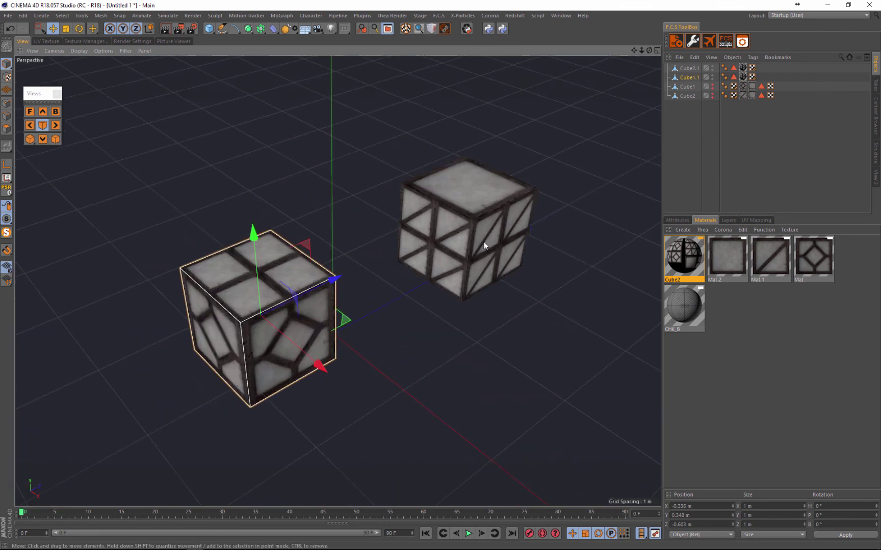
{"action": "scroll", "coordinate": [388, 278], "scroll_direction": "down", "scroll_amount": 3}
{"action": "scroll", "coordinate": [443, 273], "scroll_direction": "up", "scroll_amount": 3}
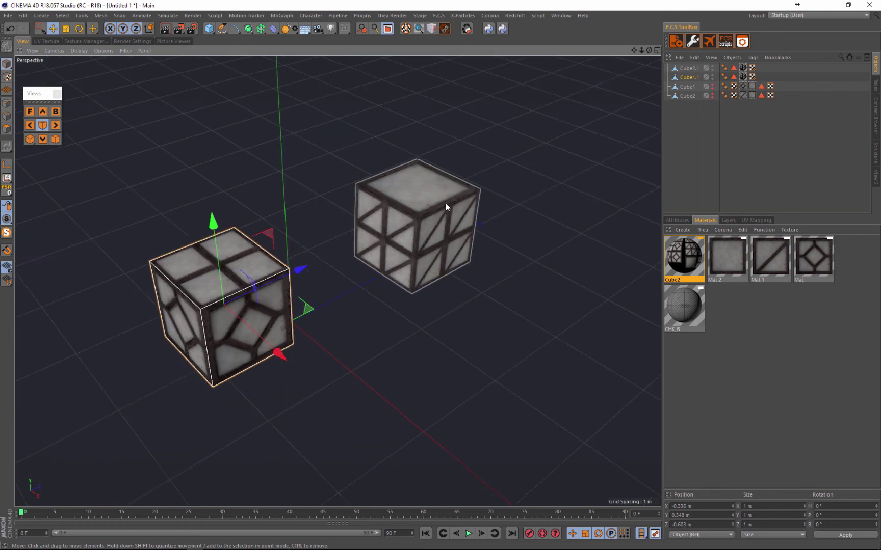
{"action": "scroll", "coordinate": [195, 292], "scroll_direction": "up", "scroll_amount": 3}
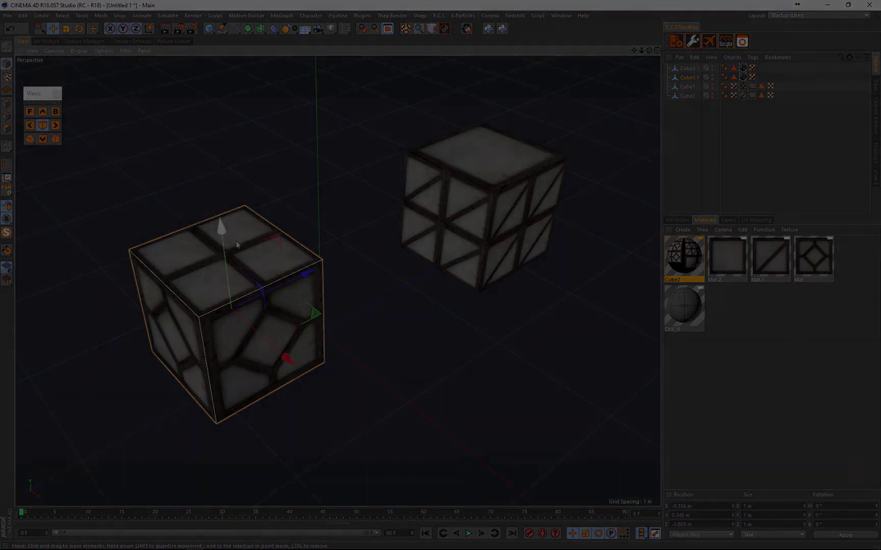